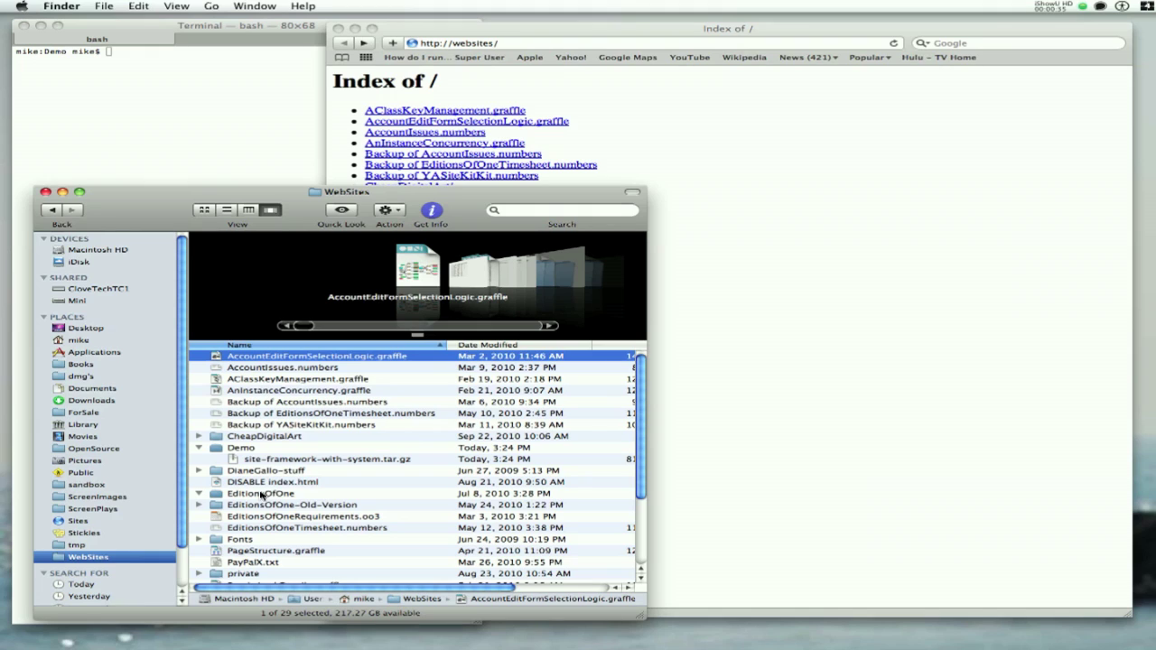
Check Safari's 'Index of /' listing, then select the Demo folder inside WebSites in Finder
click(769, 175)
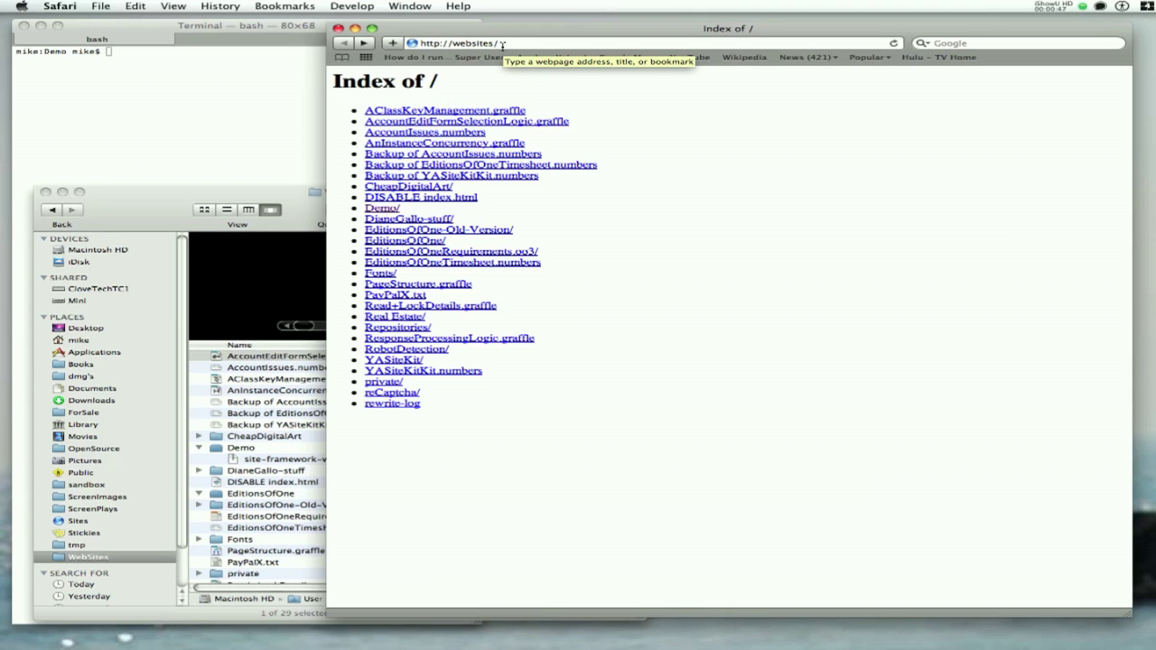
click(218, 451)
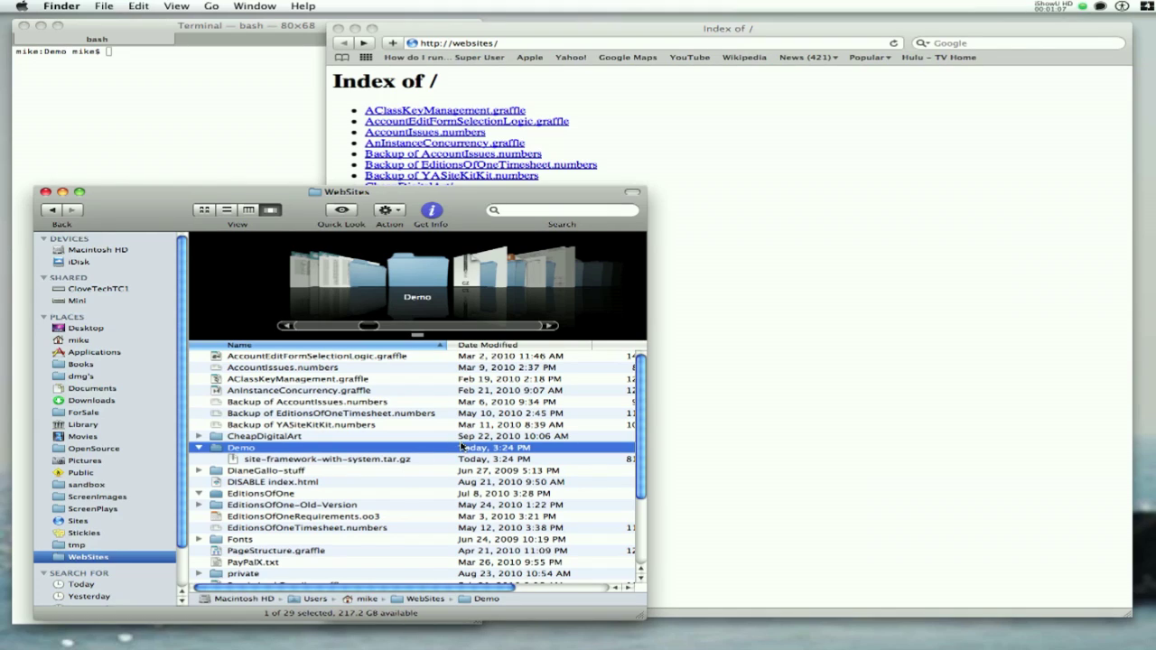
List the Demo folder and extract site-framework-with-system.tar.gz with tar xzf, then check the new folders
click(267, 135)
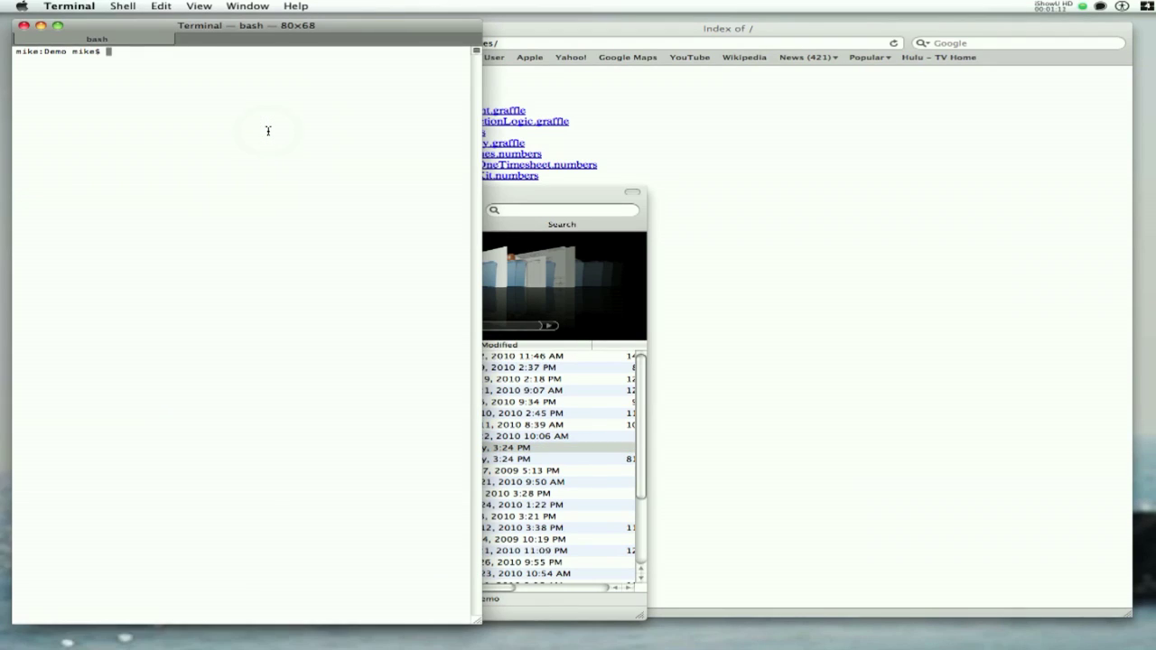
text(ls)
key(Return)
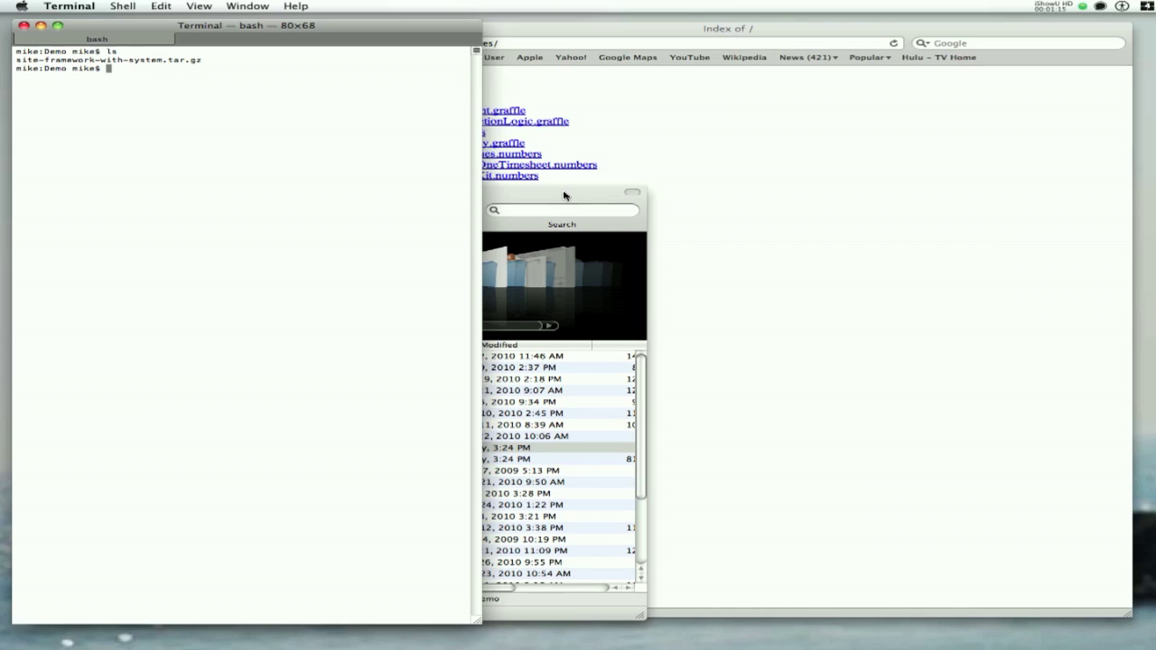
click(245, 158)
text(tar)
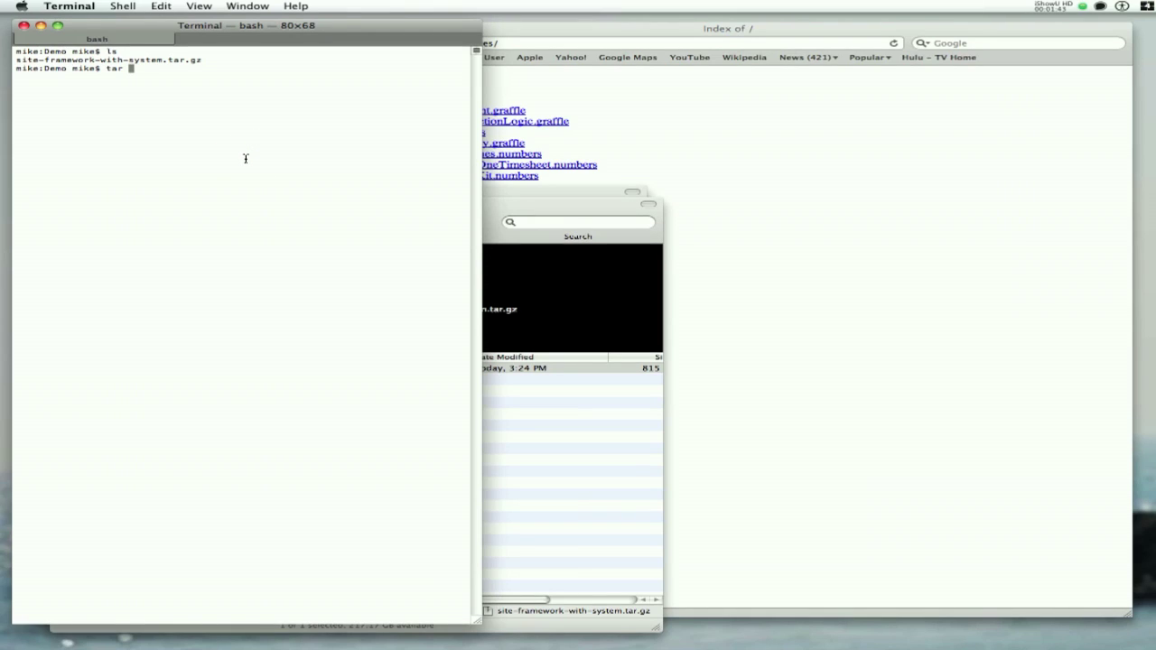
text( xzf si)
key(Tab)
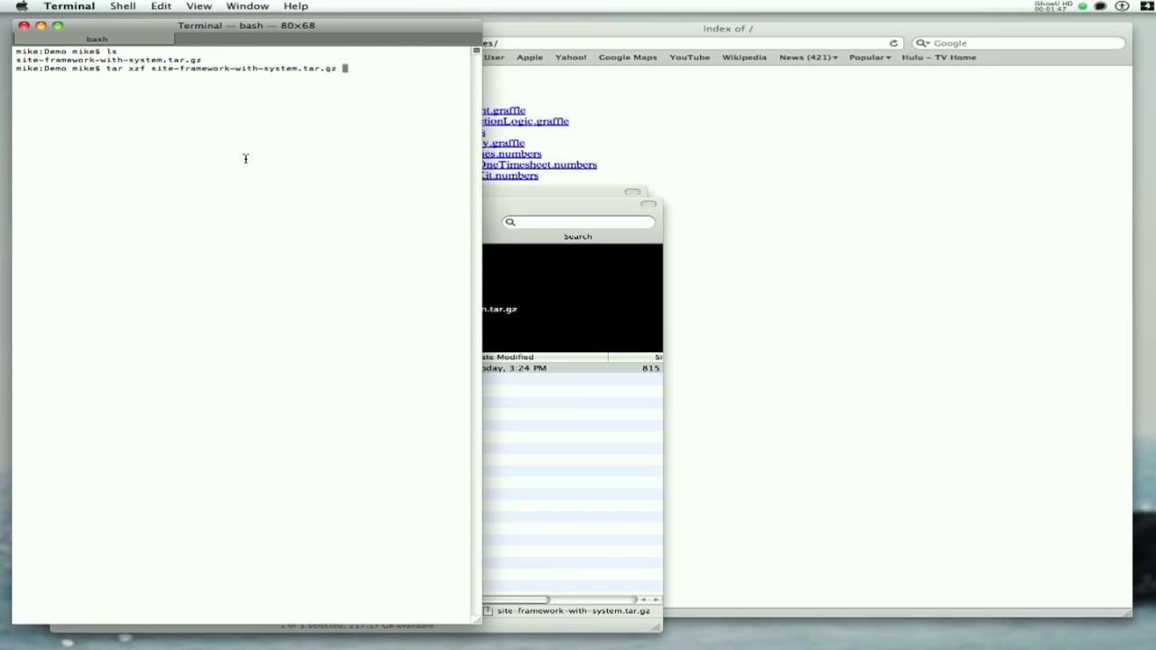
key(Return)
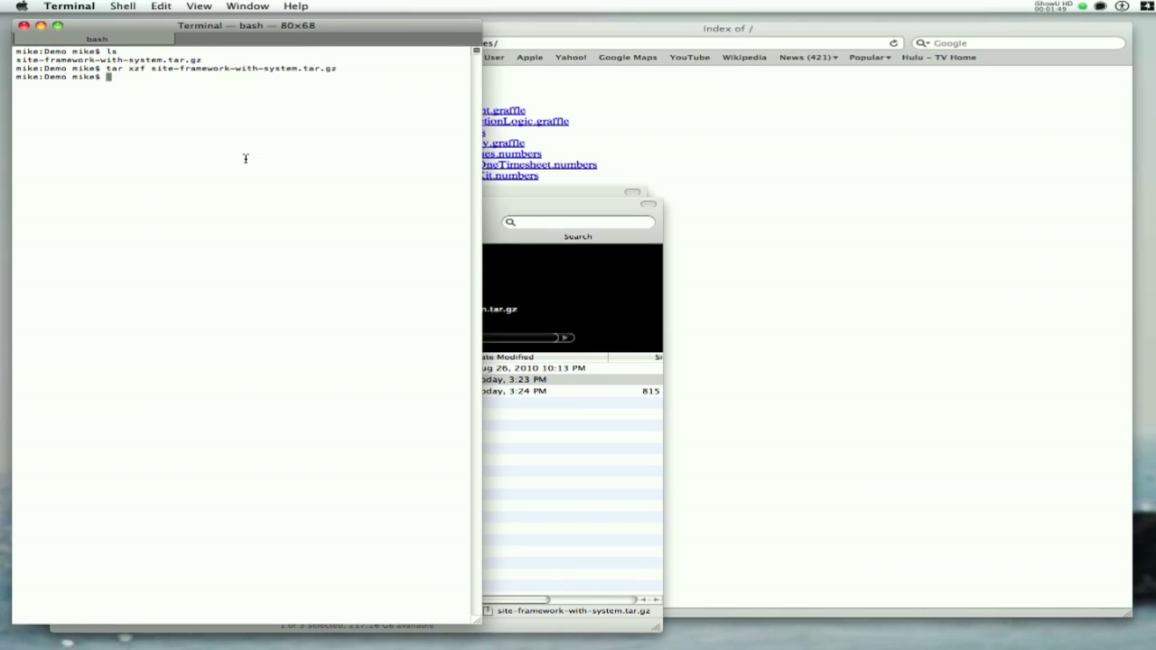
click(559, 207)
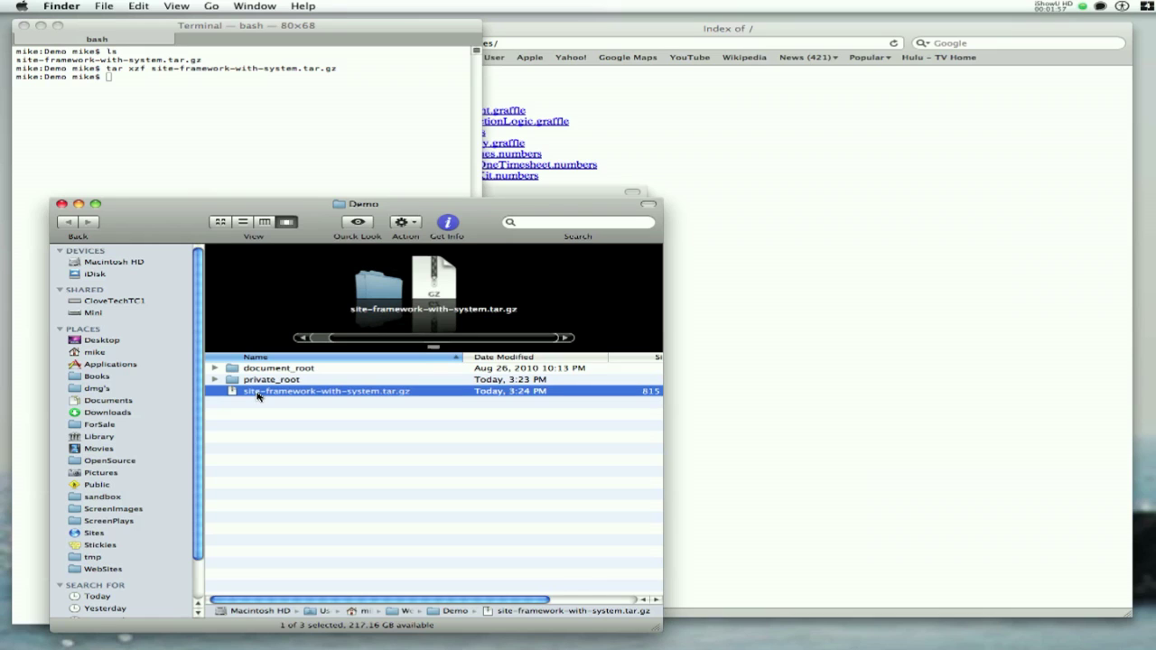
Browse through Demo/, private_root/ and installation/ in Safari and launch configurator.php
click(833, 177)
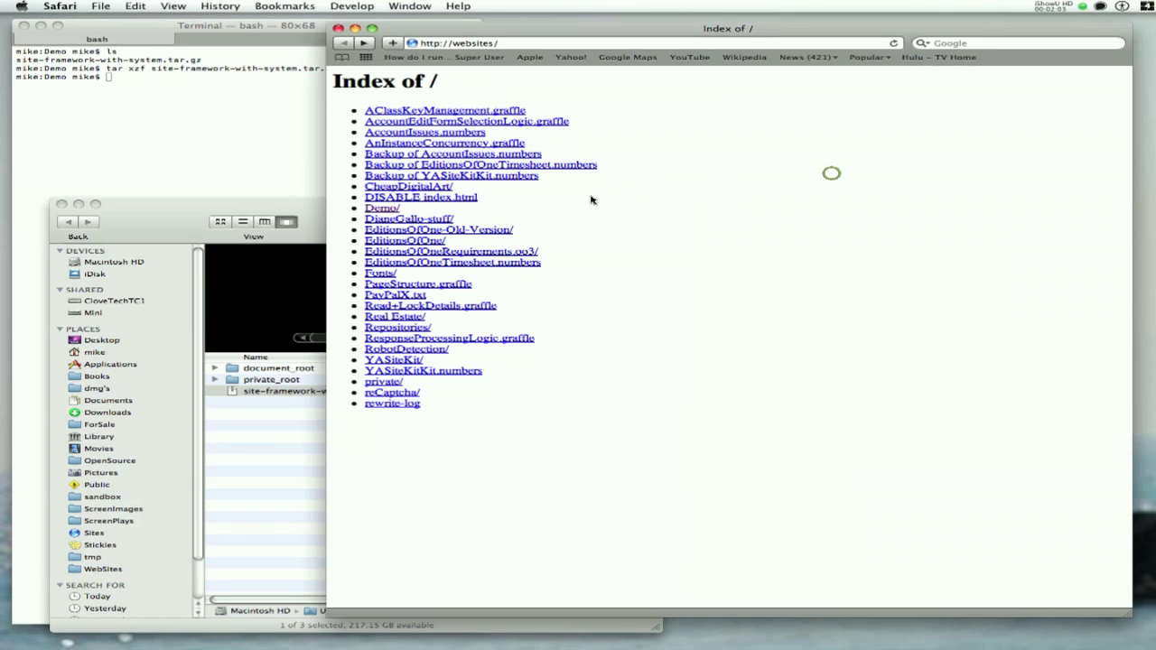
click(391, 210)
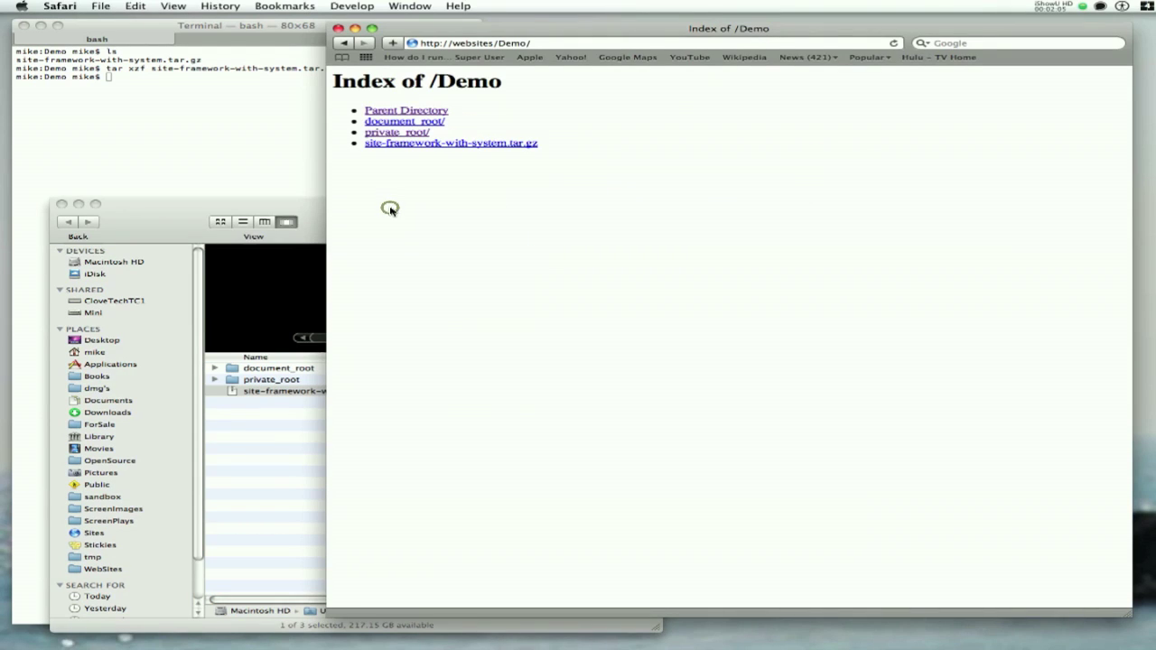
click(385, 134)
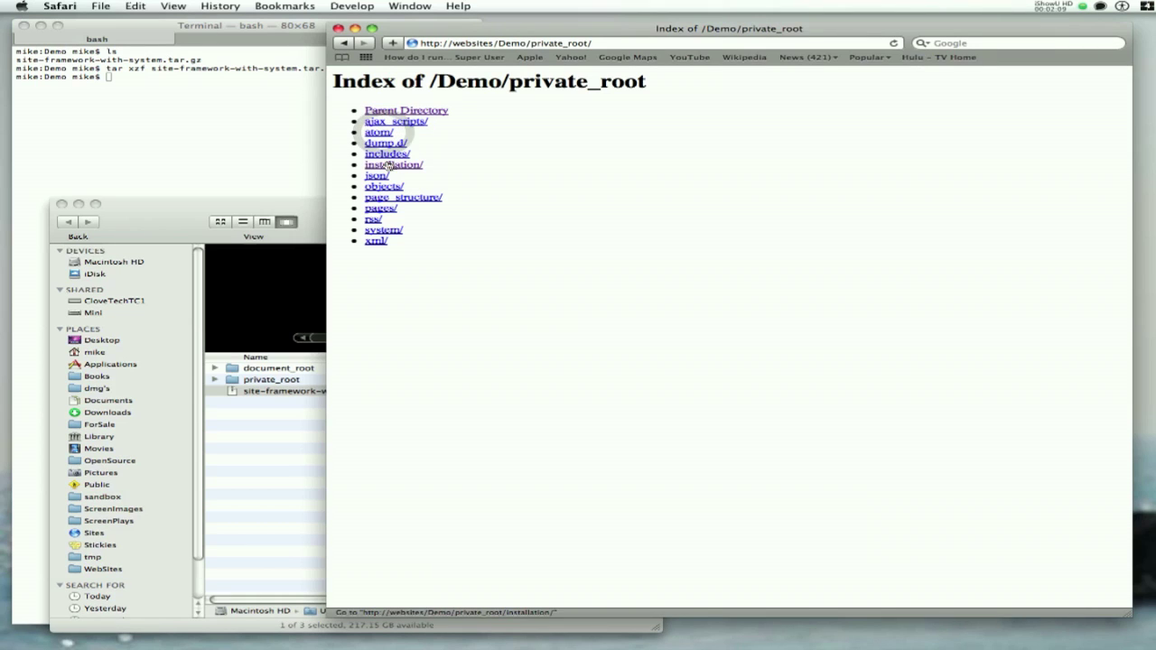
click(389, 167)
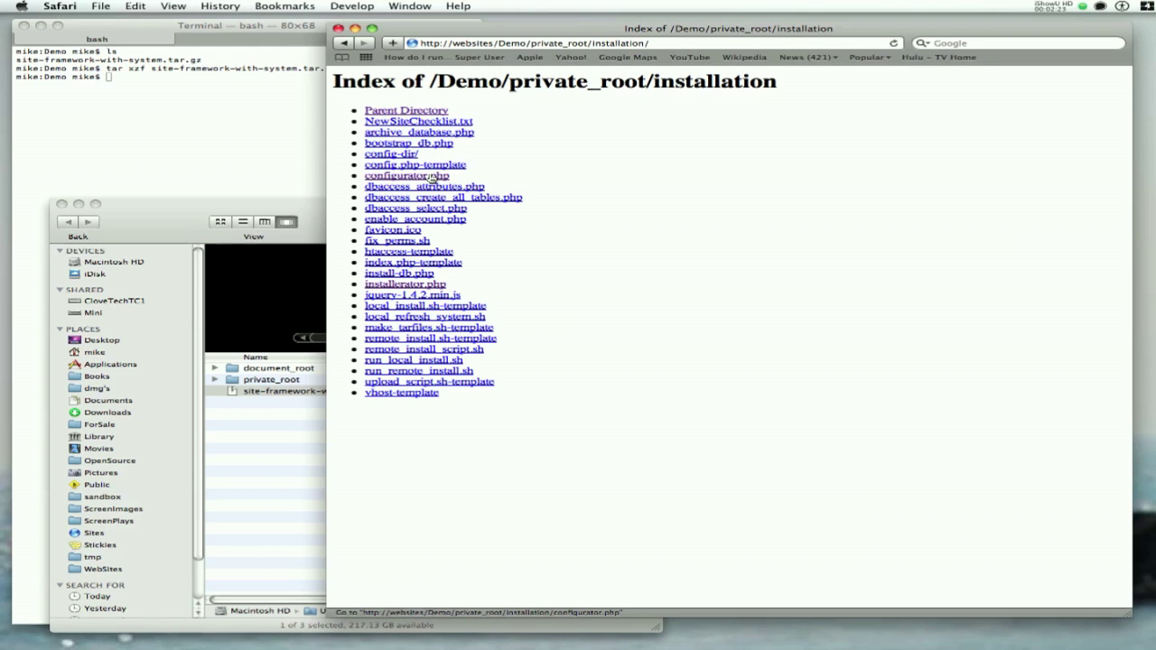
click(433, 178)
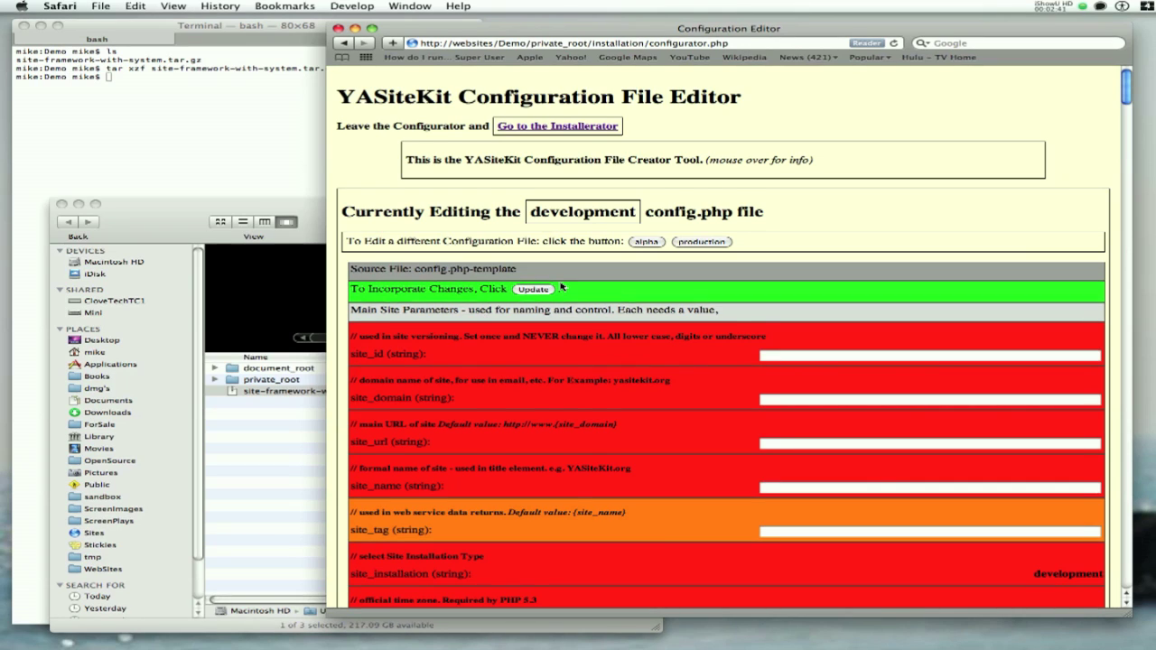
Enter 'demo' in site_id and site_domain, rejecting the demo_alpha and .clove.com suggestions
scroll(578, 294, down, 2)
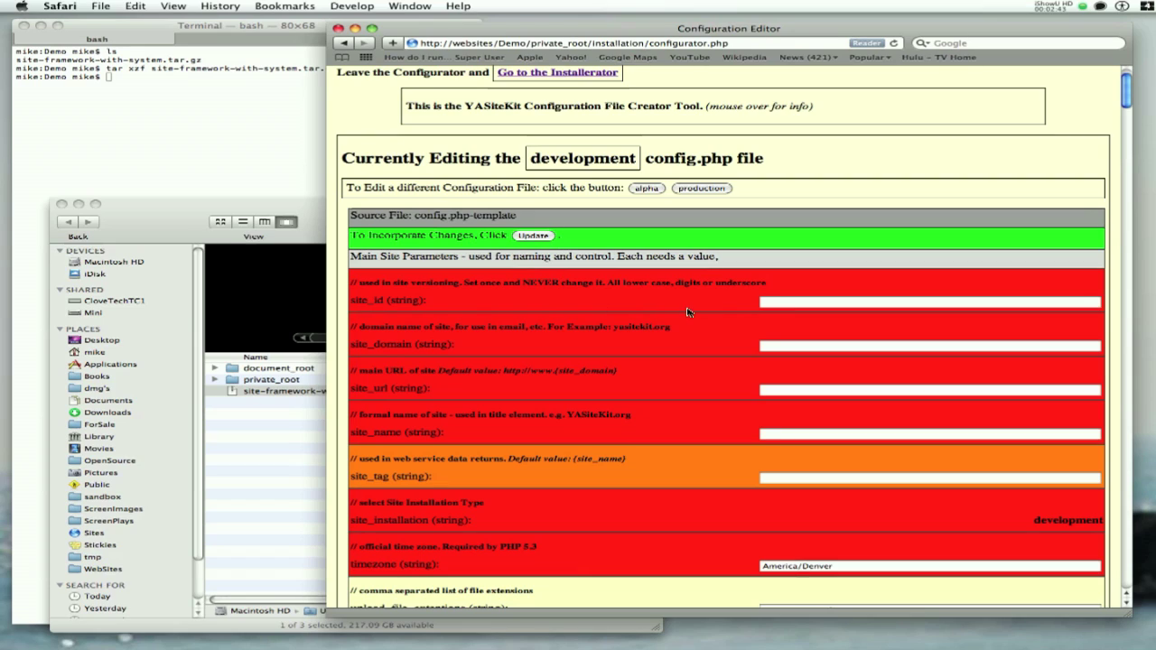
click(789, 303)
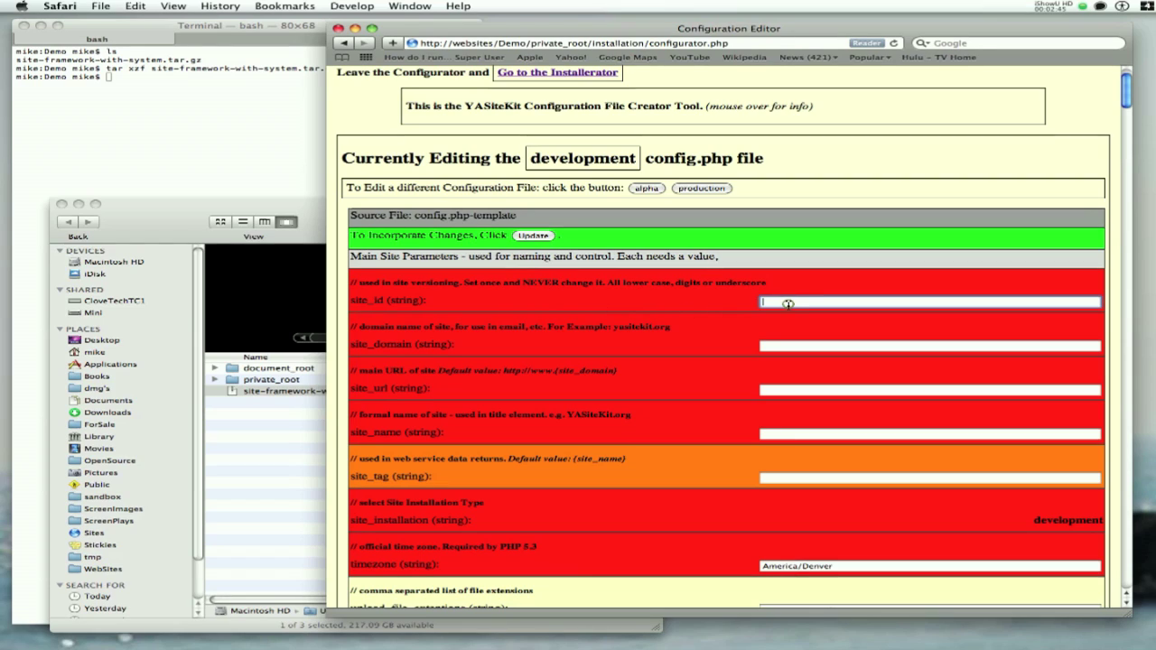
text(demo_alpha)
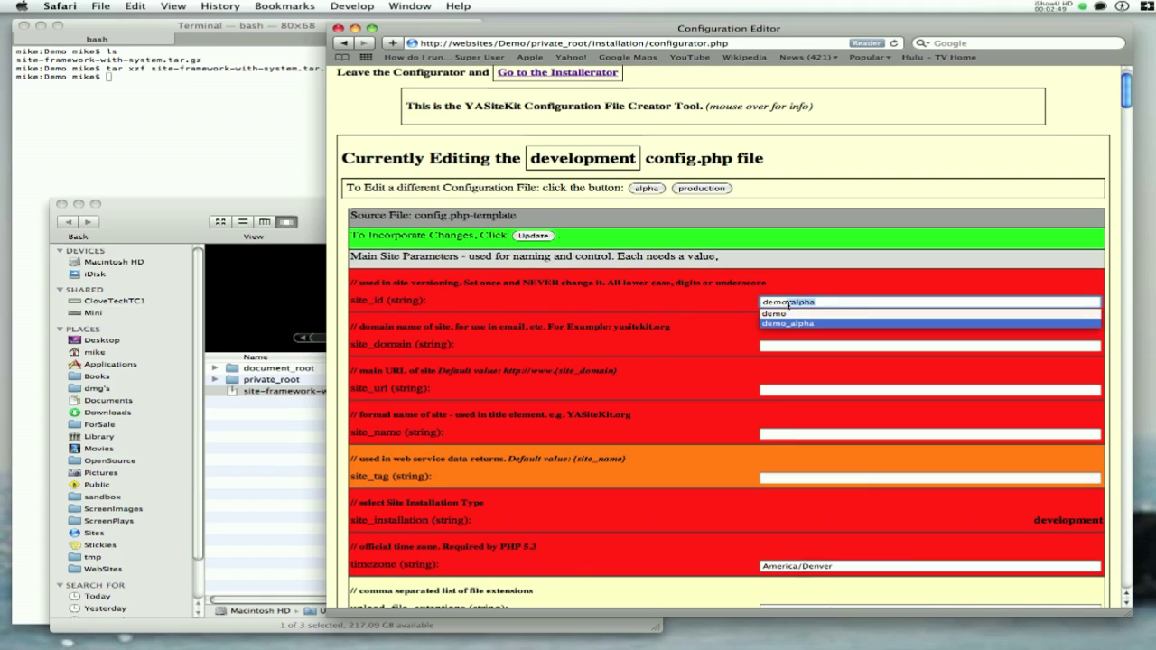
key(Escape)
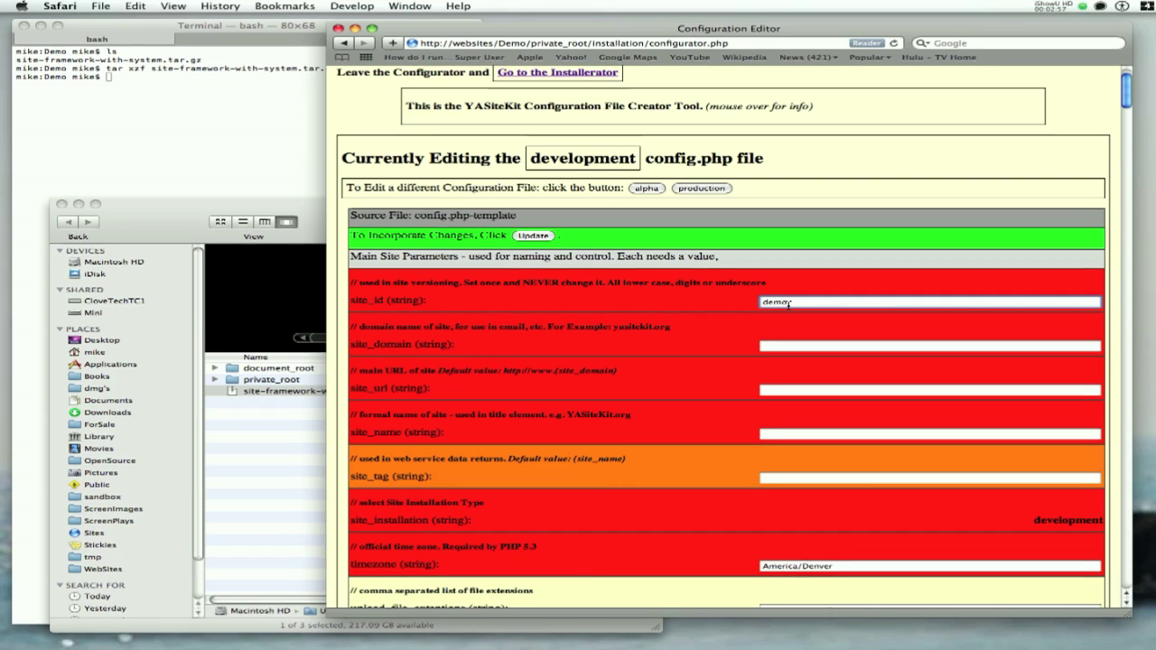
key(Tab)
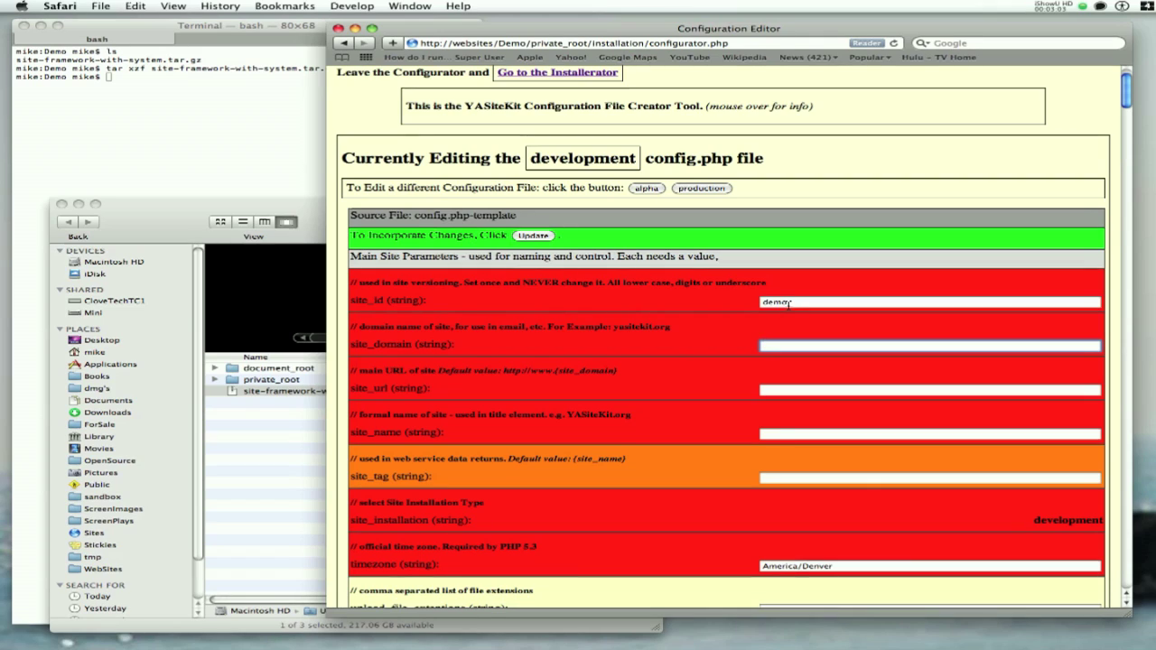
text(demo.clove.com)
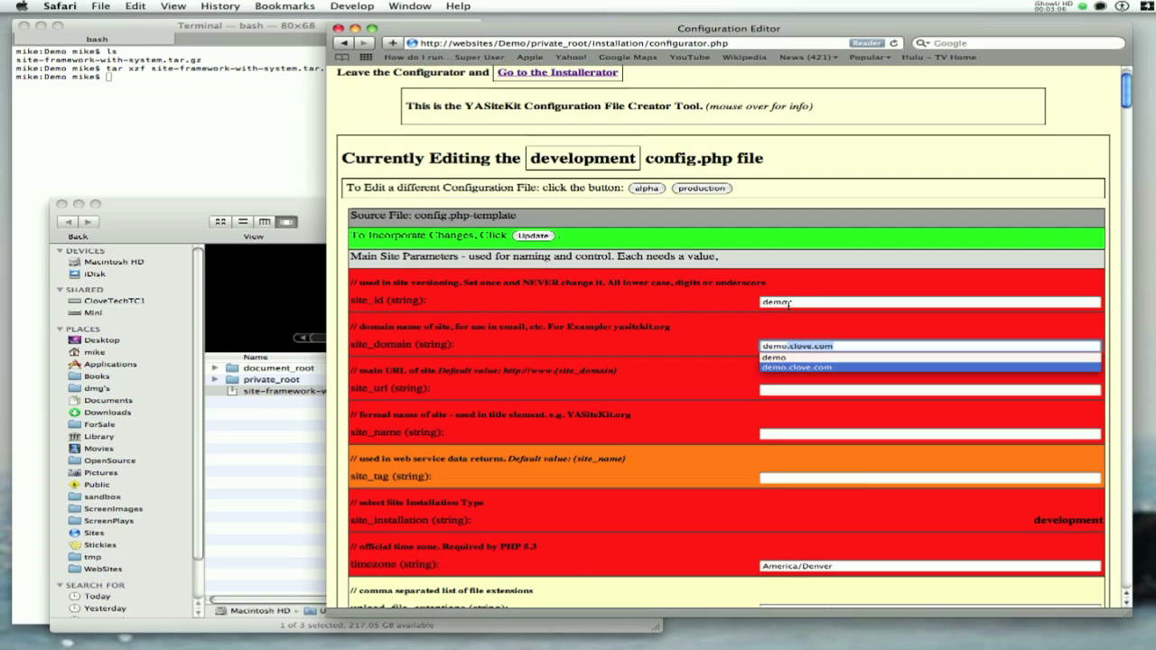
key(BackSpace)
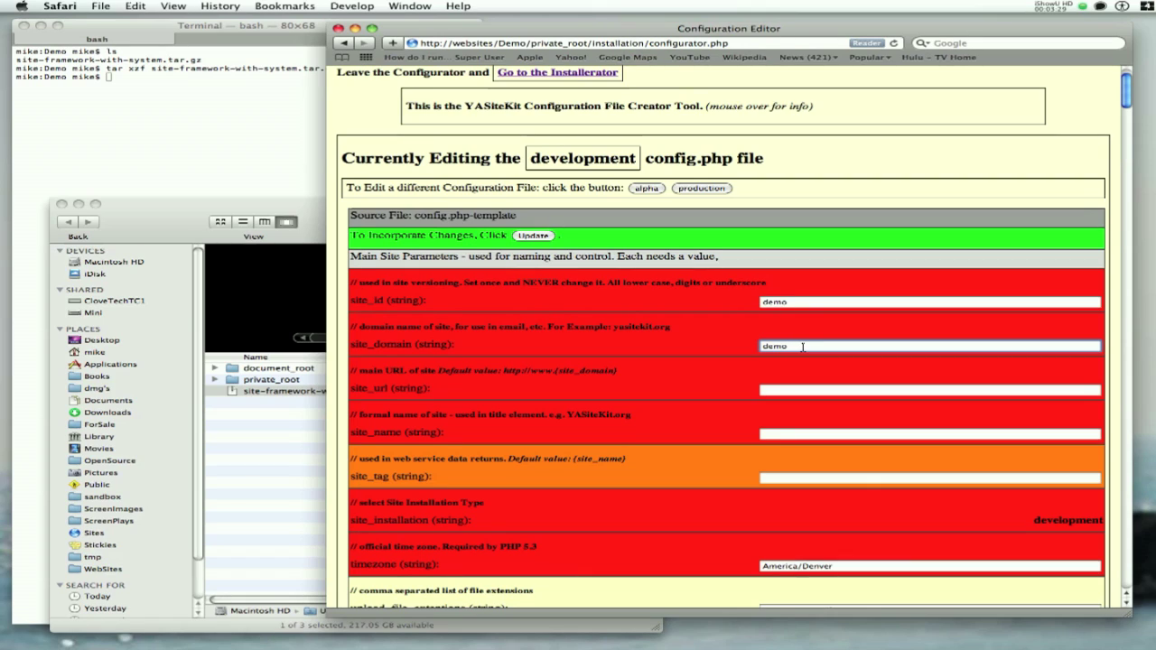
click(793, 391)
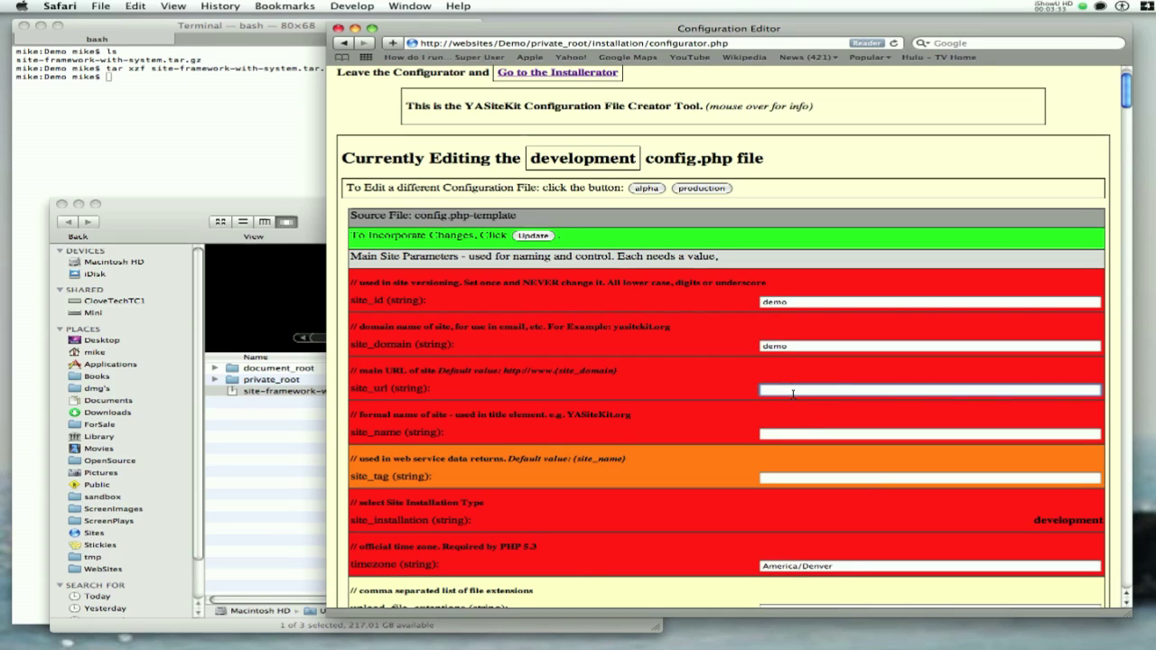
text(http://)
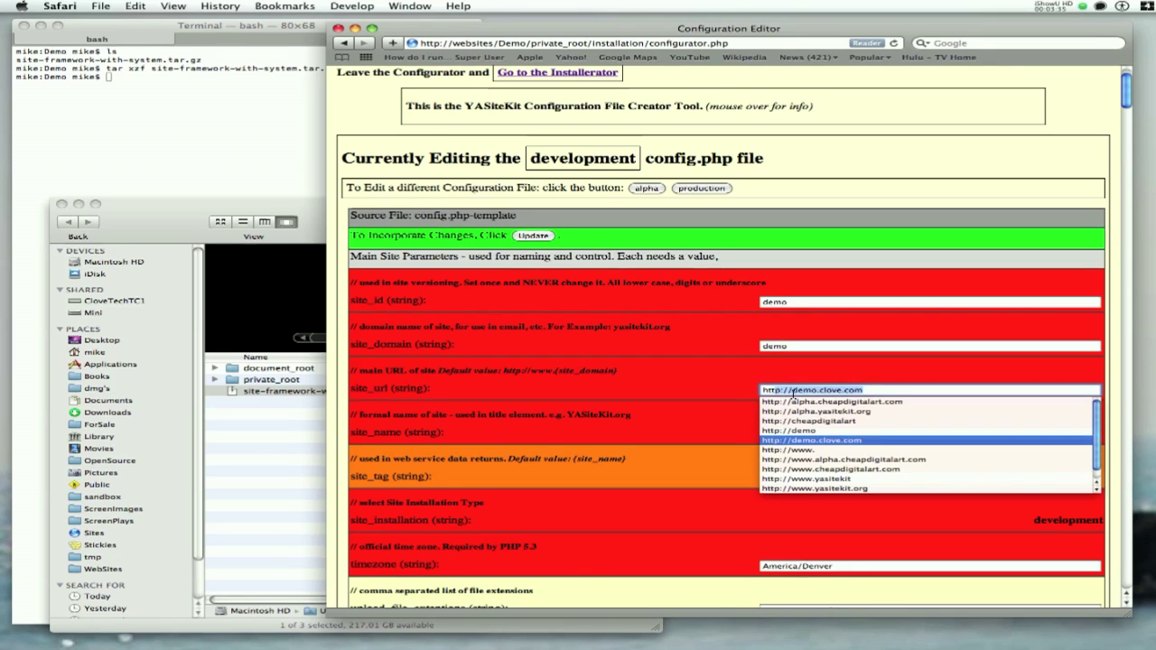
text(demo)
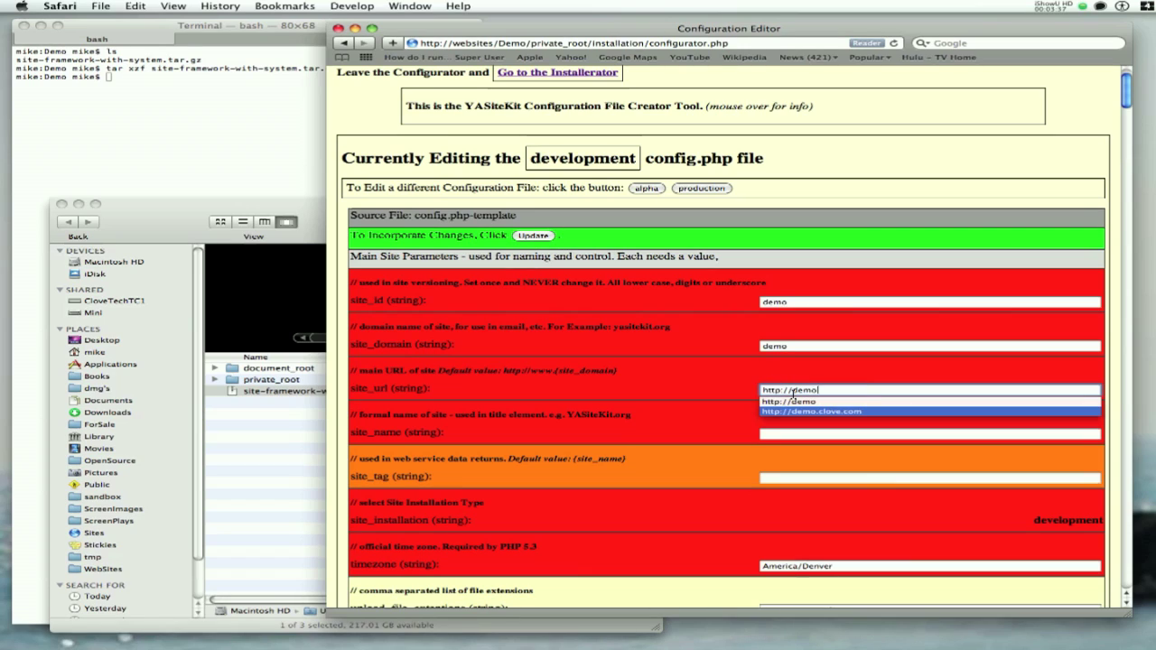
key(Delete)
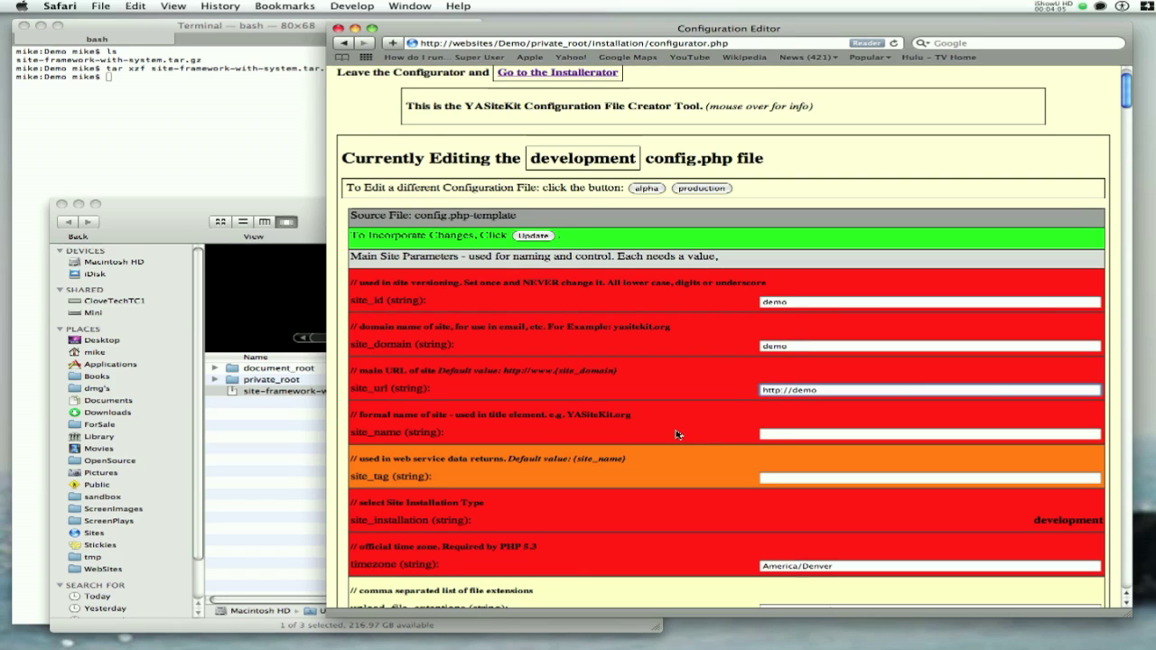
Set site_name to Demo instead of Alpha, leaving site_tag empty and moving to timezone
click(800, 435)
text(Demo)
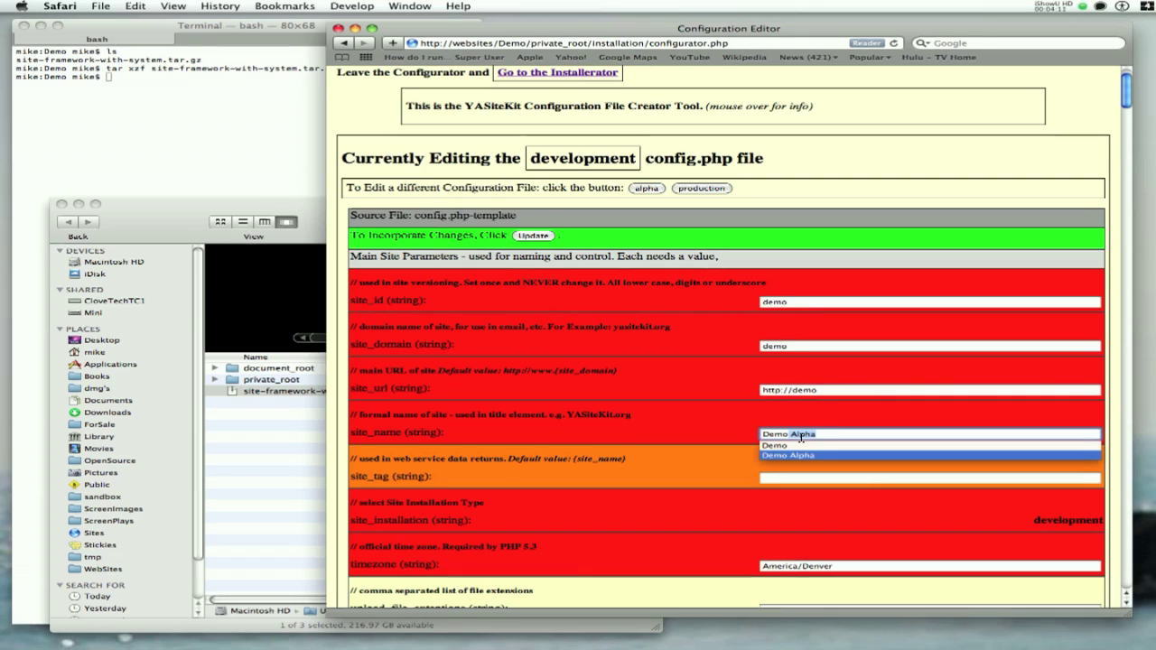
key(BackSpace)
key(Tab)
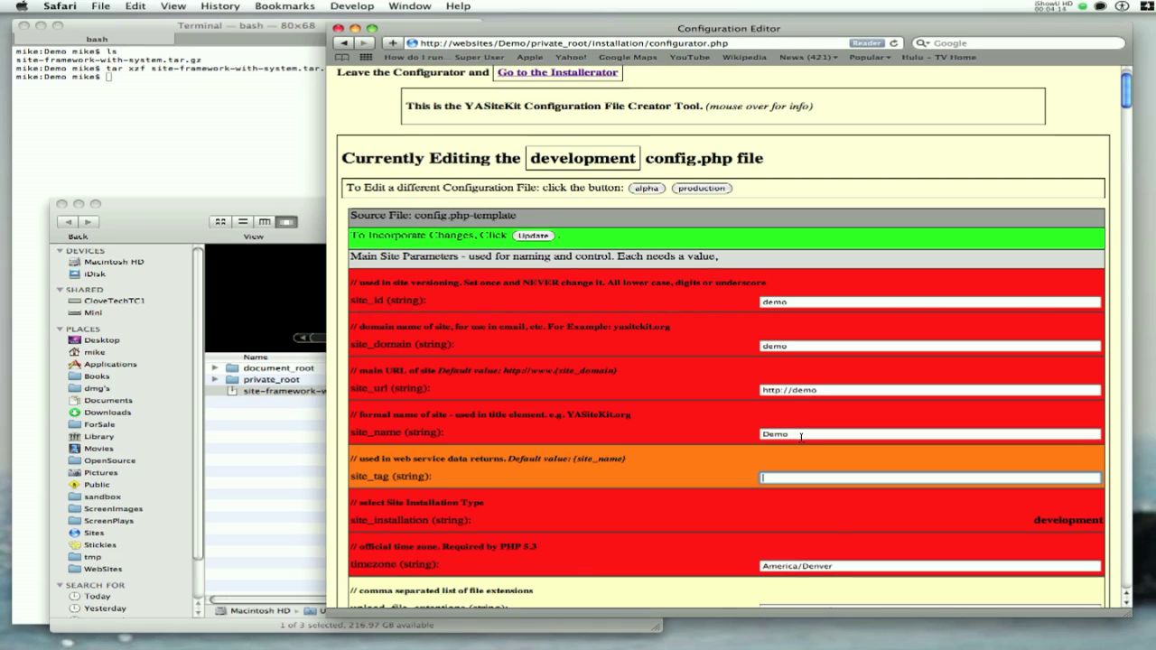
key(Tab)
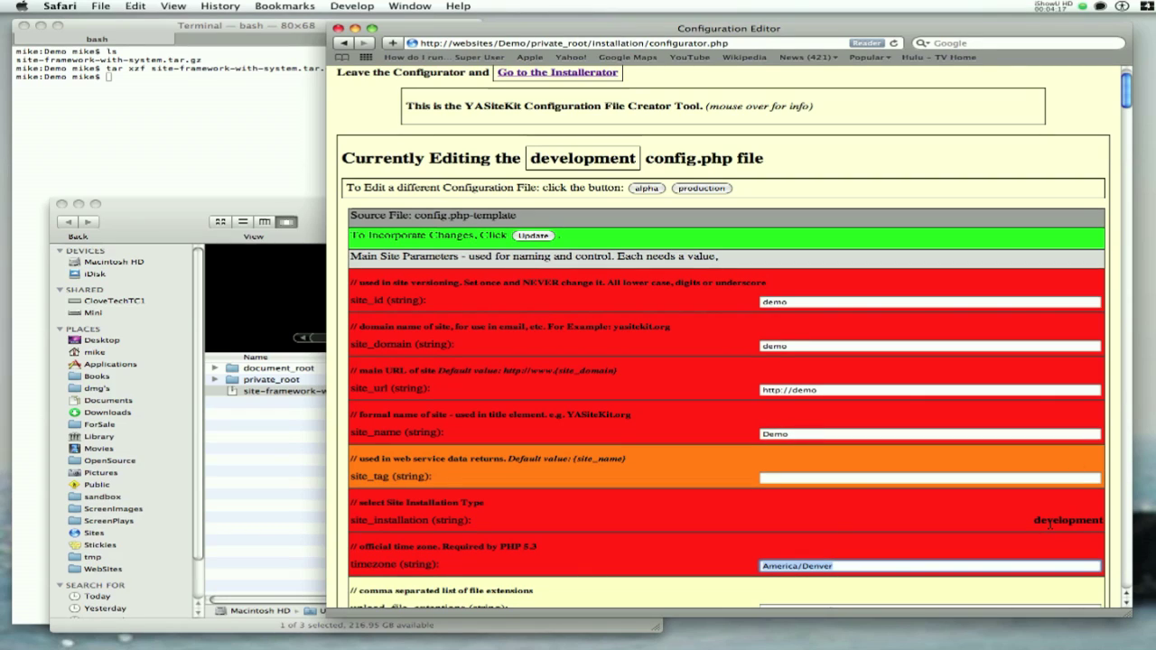
Scroll to Site Directory Paths, resize the Safari window, focus document_root, and bring Finder forward
scroll(862, 522, down, 4)
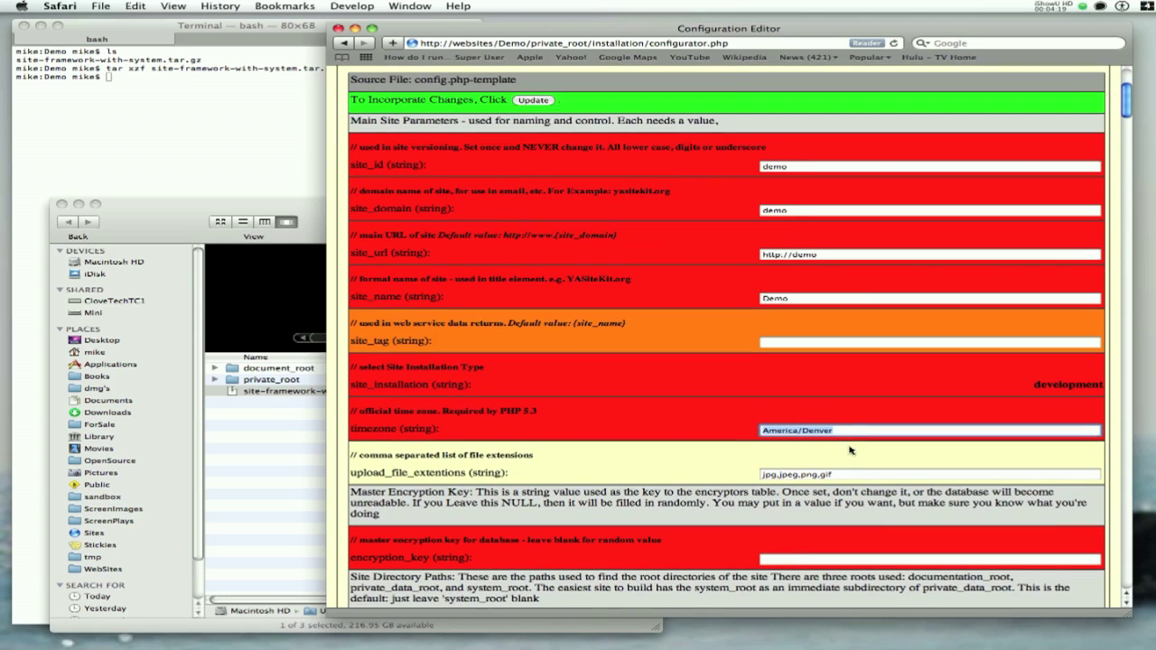
scroll(843, 430, down, 3)
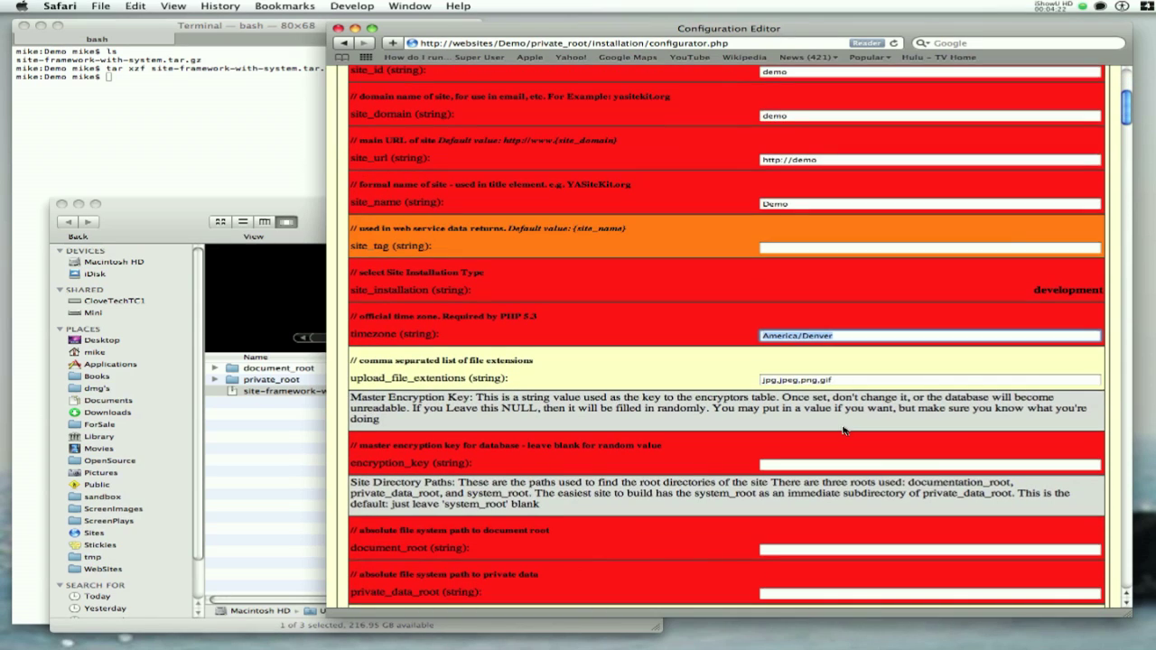
scroll(843, 430, down, 2)
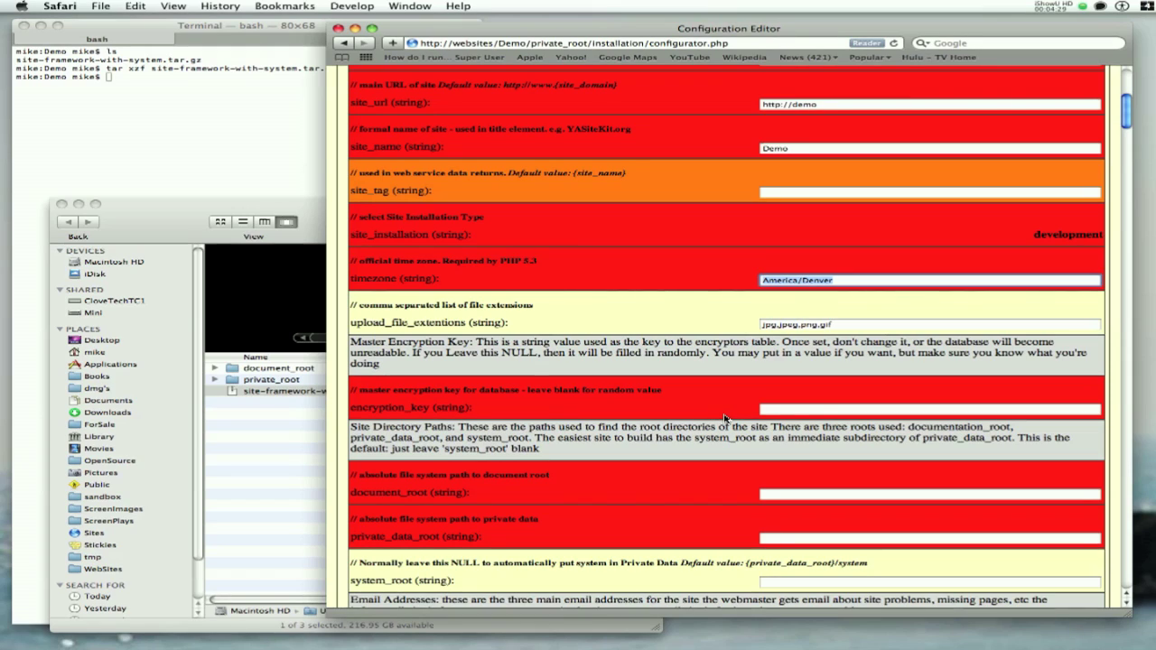
scroll(724, 417, down, 2)
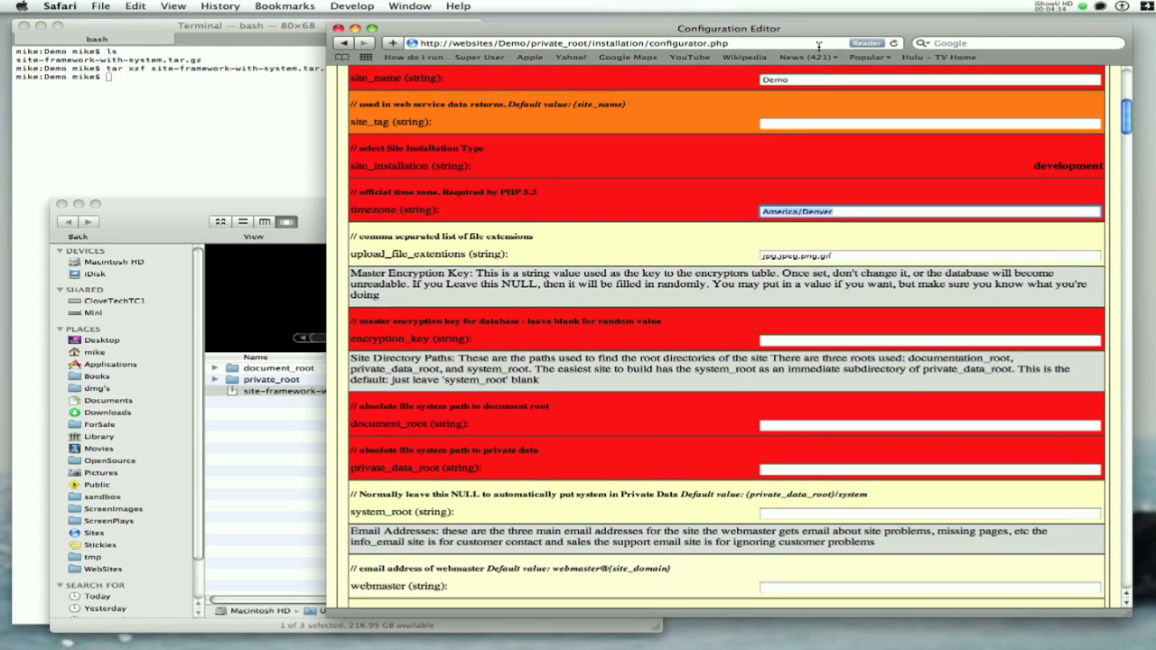
drag(832, 35, 846, 25)
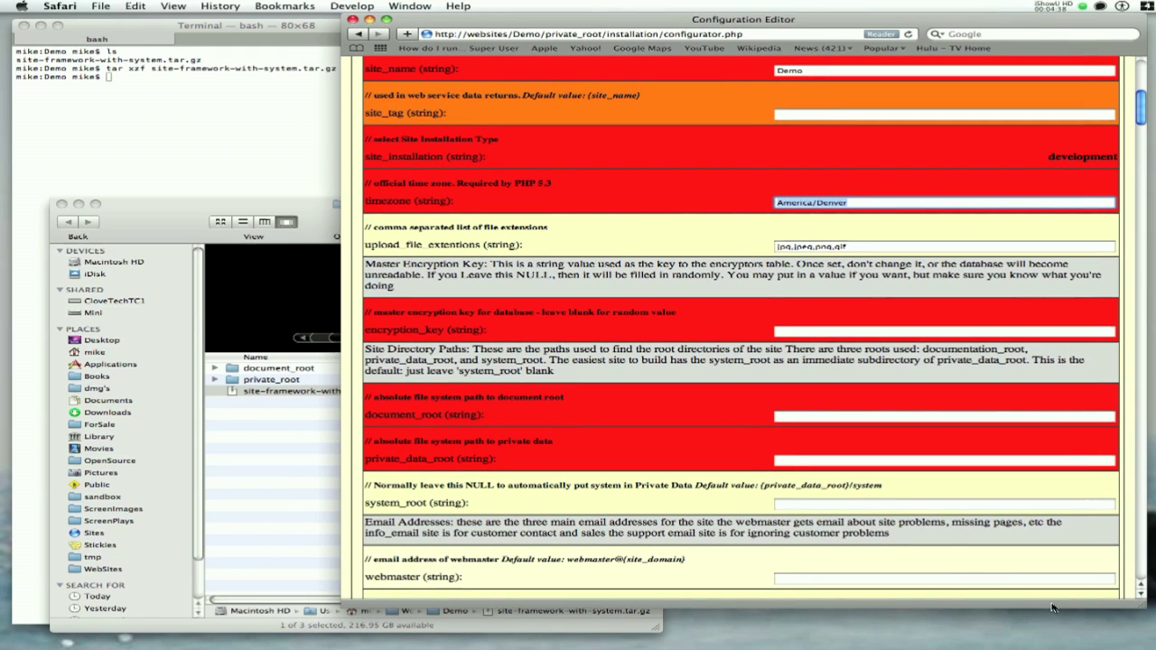
drag(1146, 610, 1135, 564)
click(857, 417)
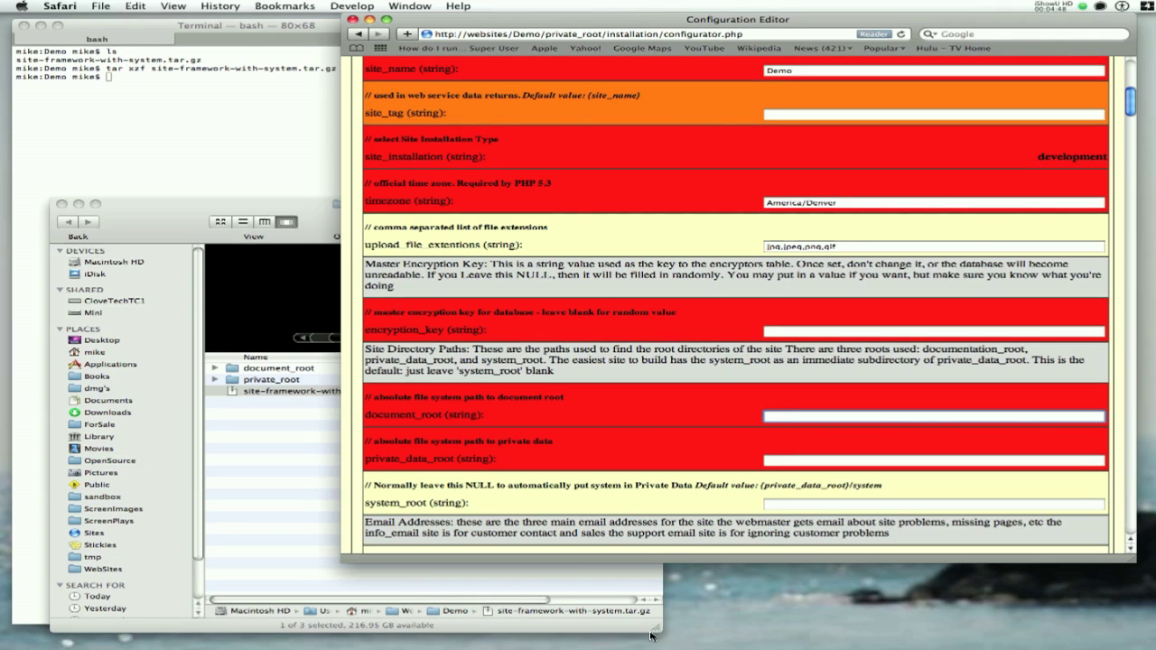
drag(656, 638, 746, 632)
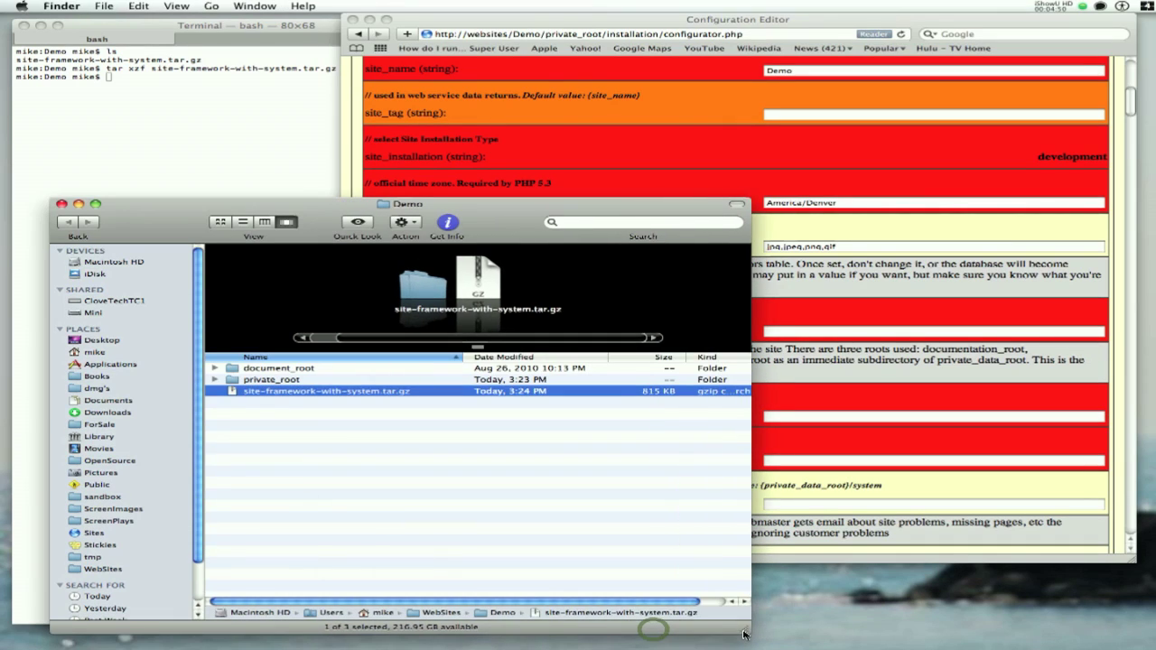
Select the private_root folder in Finder, then bring Terminal forward
click(259, 383)
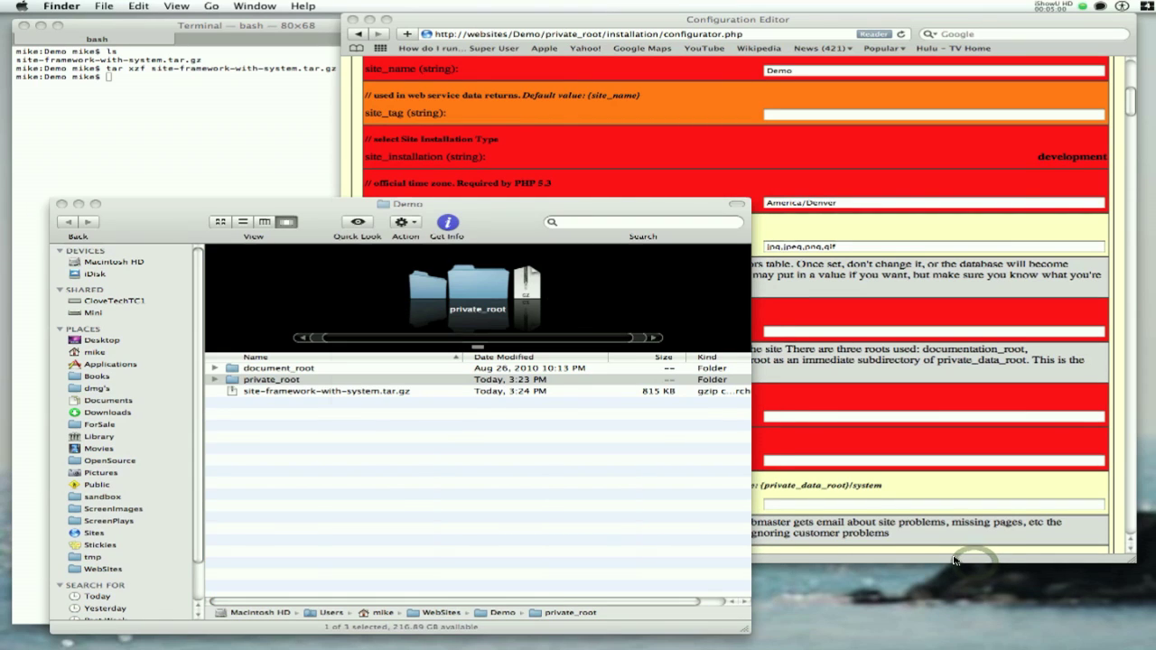
click(955, 555)
click(155, 178)
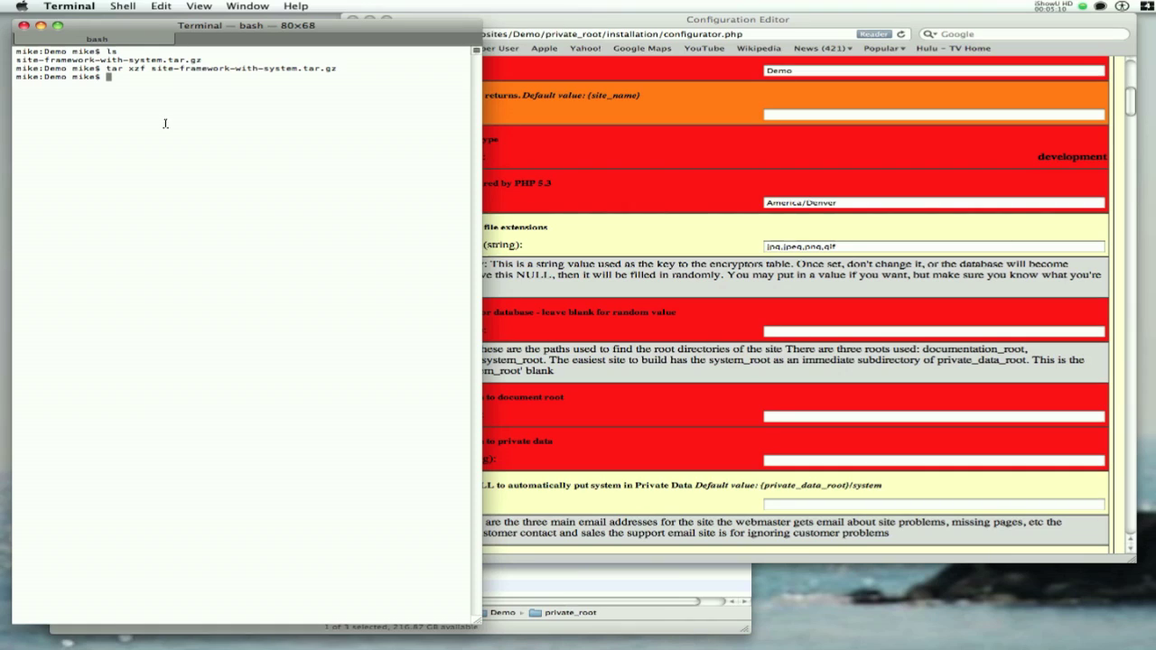
Print the Demo folder's full path with pwd and select it for copying
text(pwd)
key(Return)
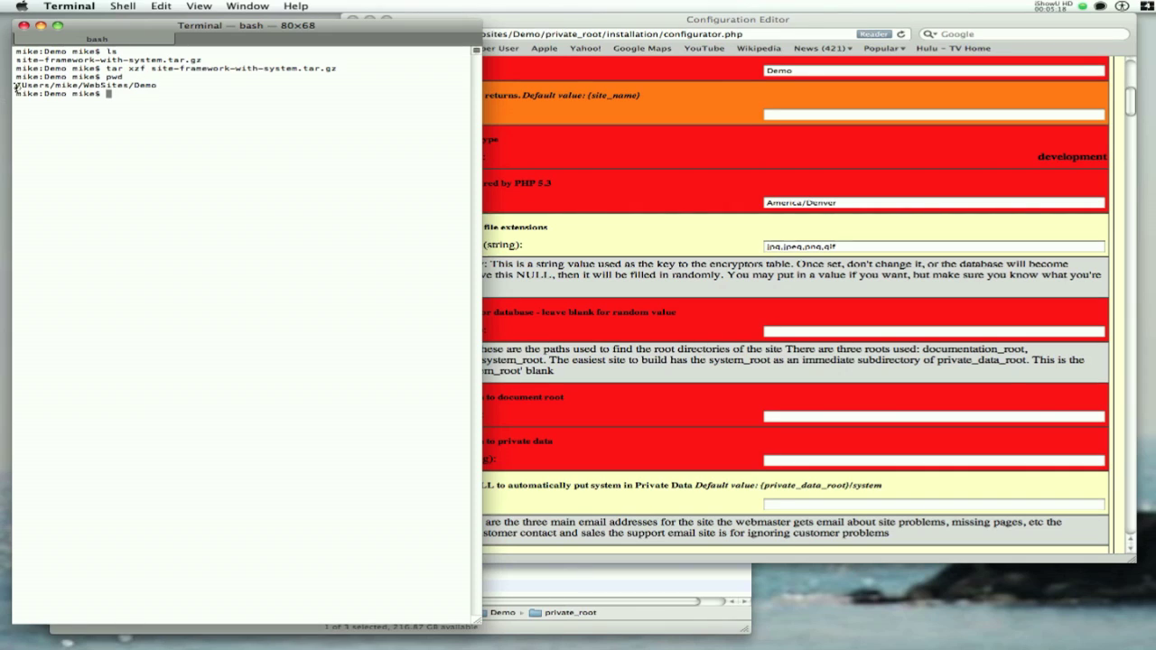
drag(15, 85, 154, 89)
key(super+c)
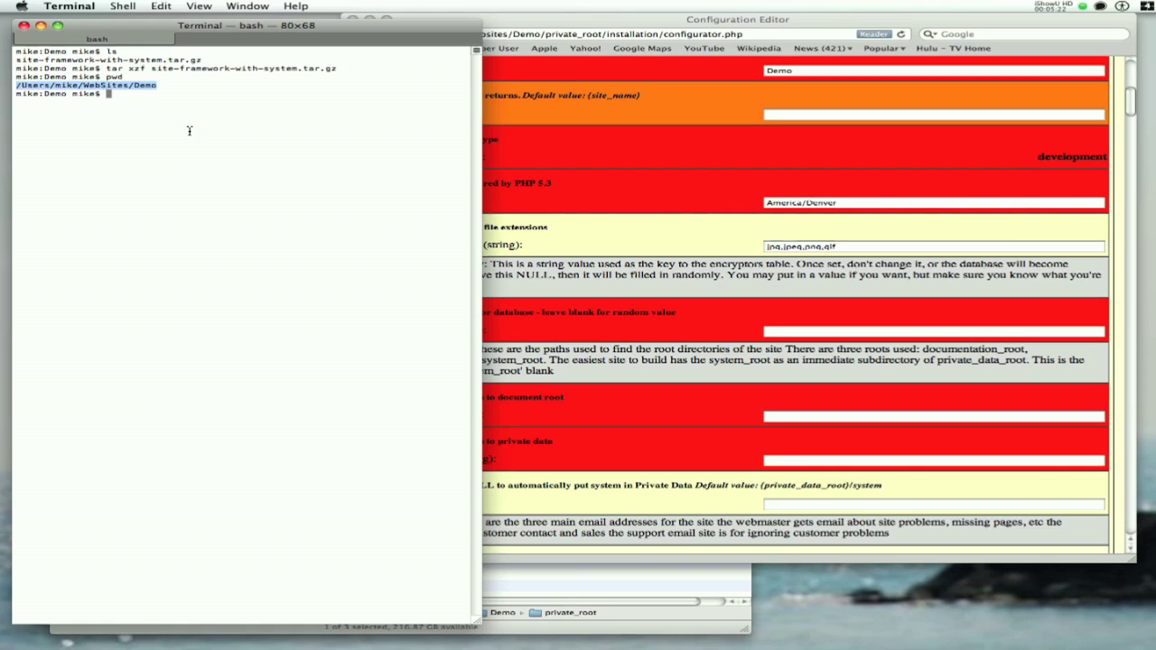
click(807, 415)
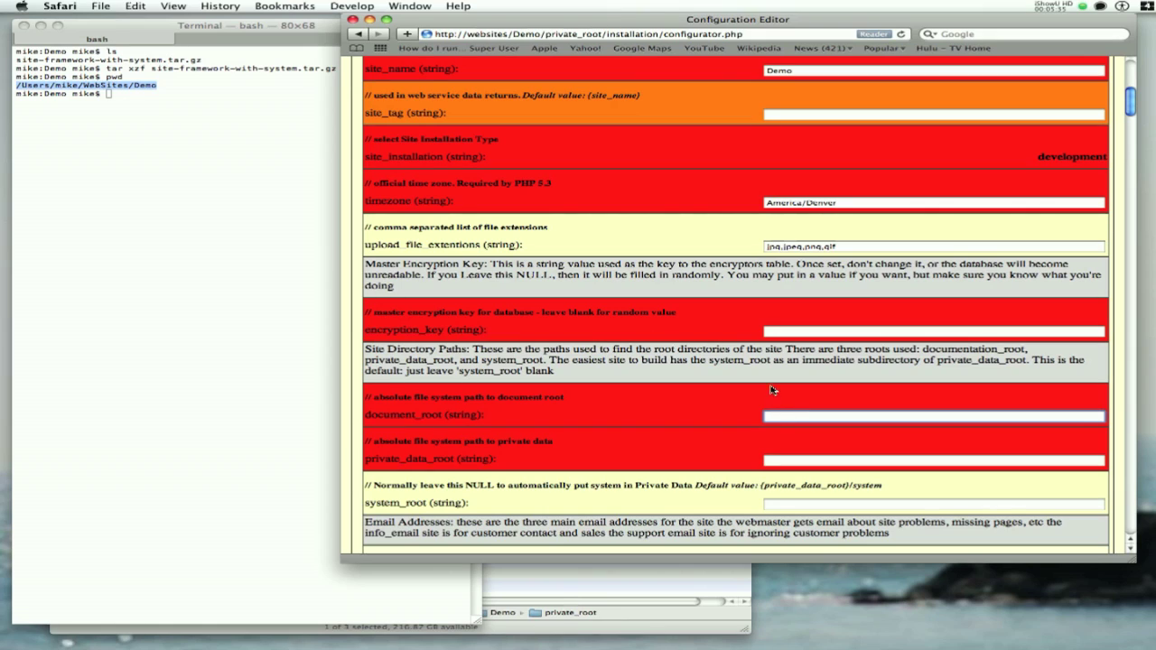
Paste the Demo path into document_root plus /document_root, and into private_data_root plus /private_root
key(super+v)
text(/document_root)
key(Tab)
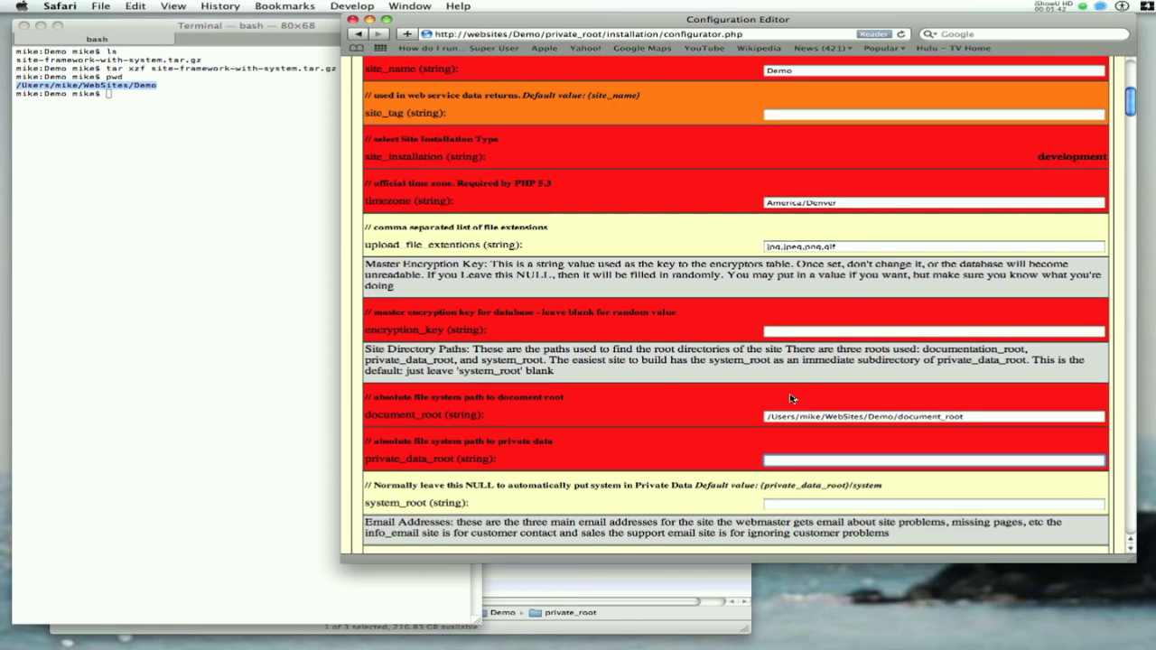
key(super+v)
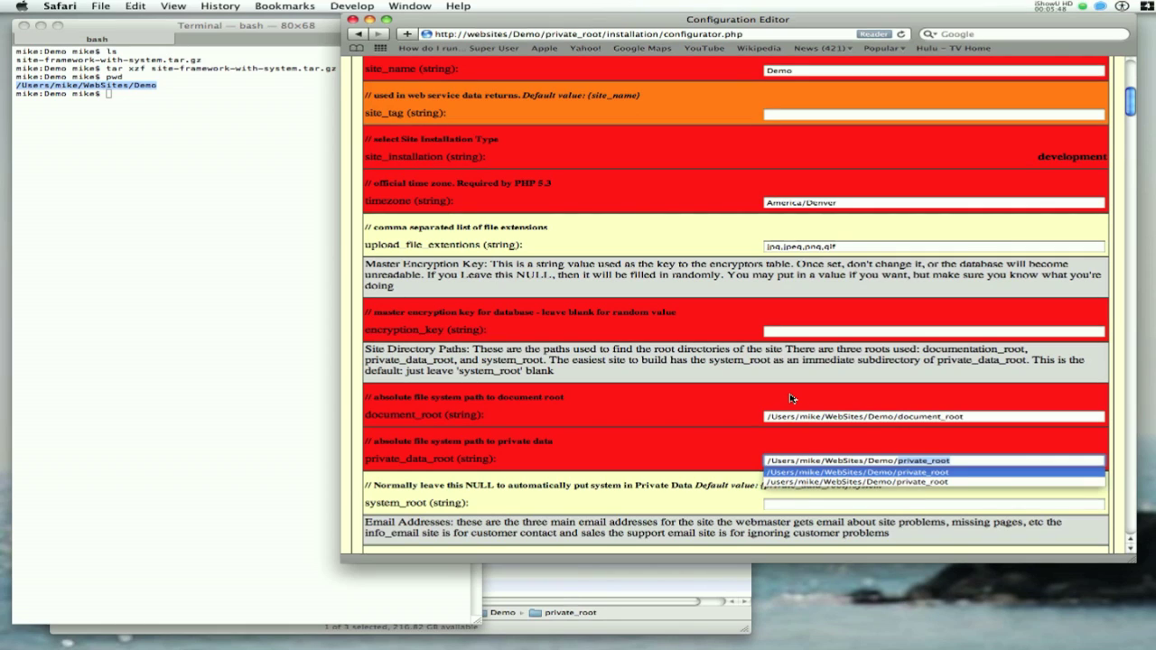
text(private_root)
key(Return)
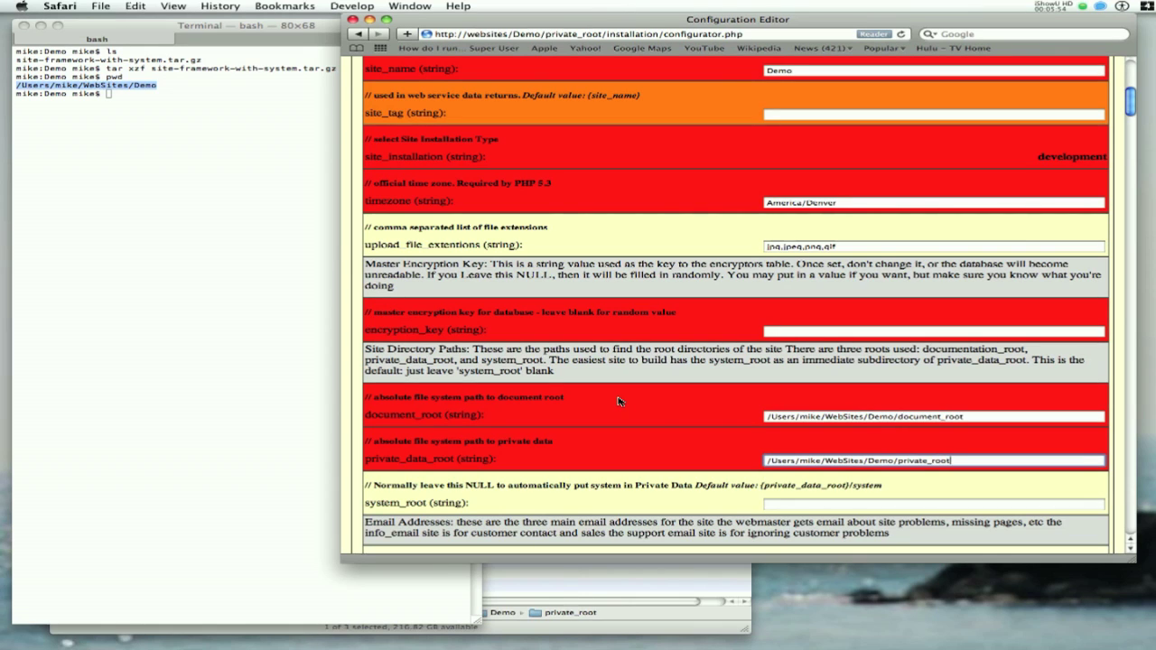
scroll(618, 401, down, 3)
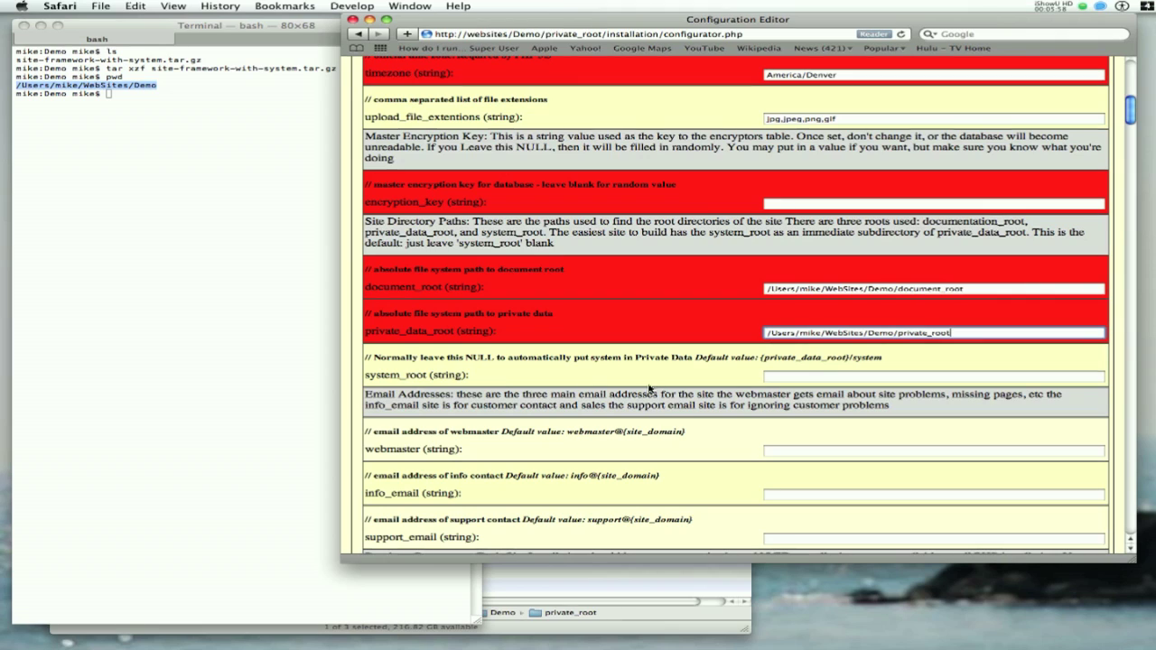
Expand private_root in Finder and select its system folder, then return to Safari
click(596, 586)
click(214, 380)
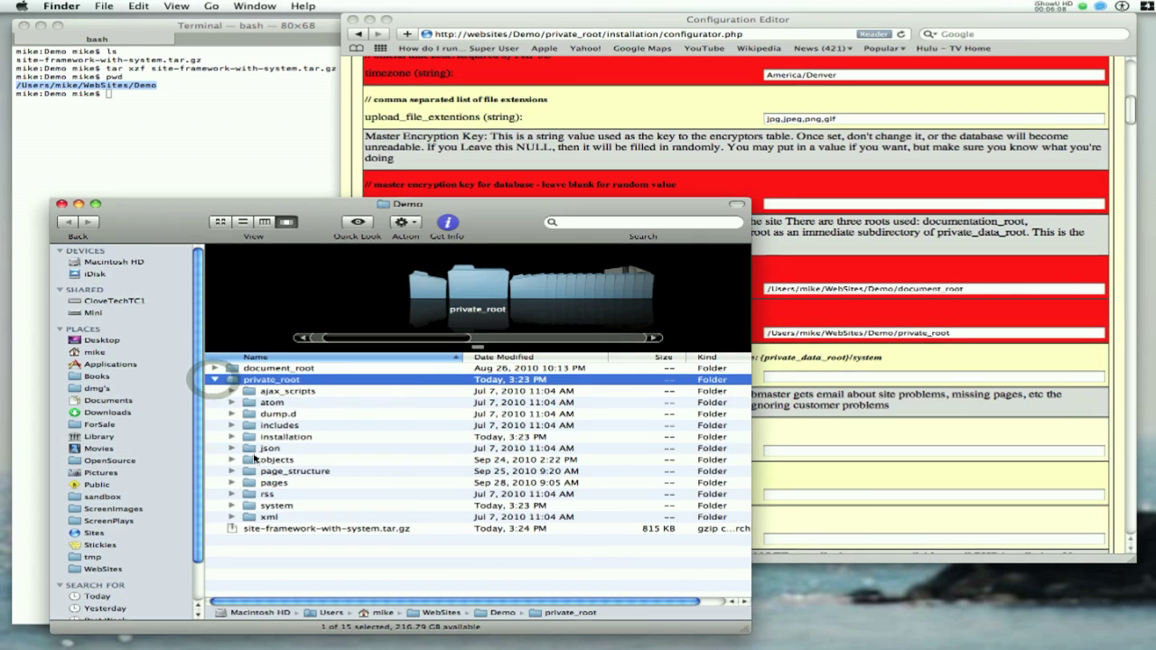
click(280, 507)
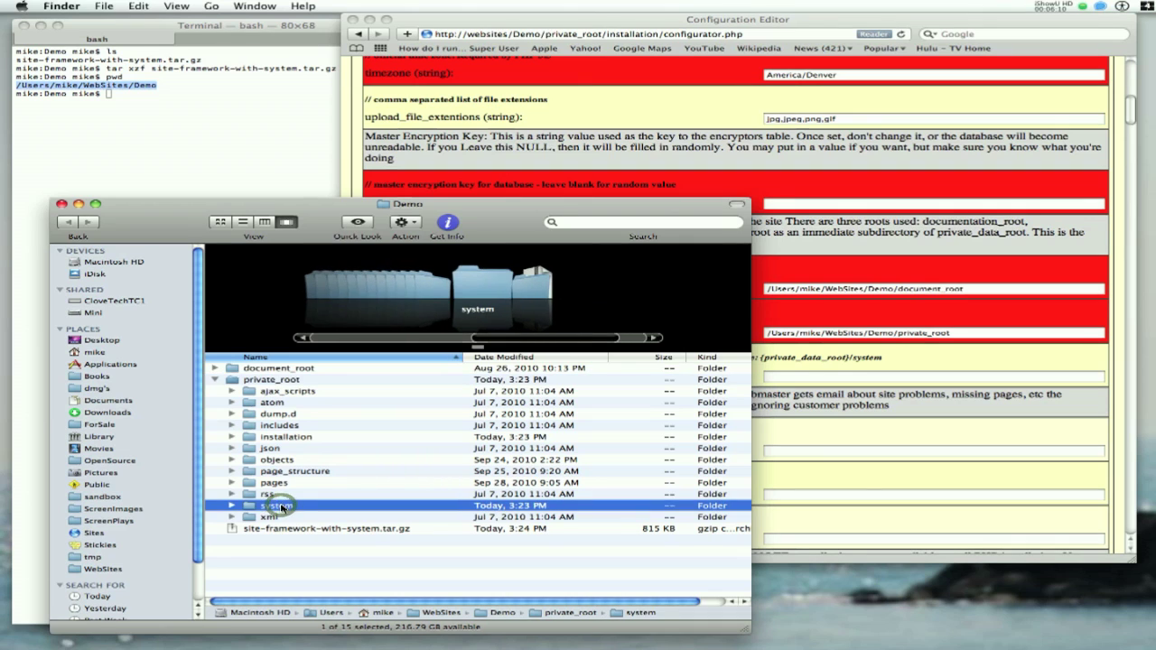
click(977, 359)
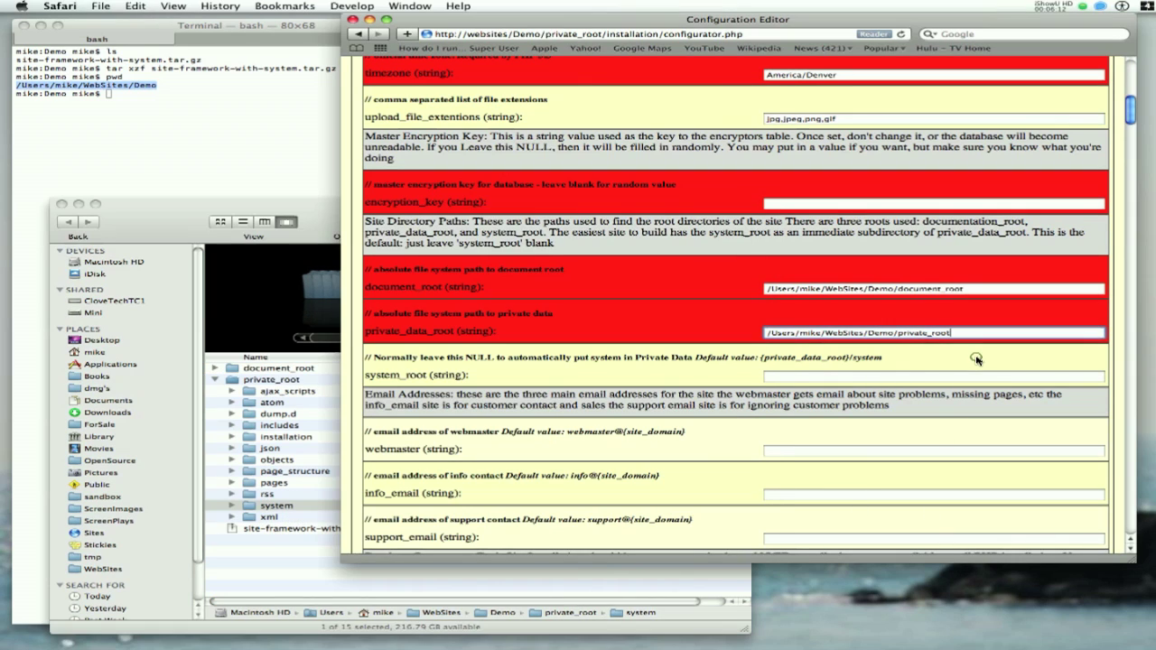
Enter the contact's e-mail address in the webmaster, info_email and support_email fields
click(807, 449)
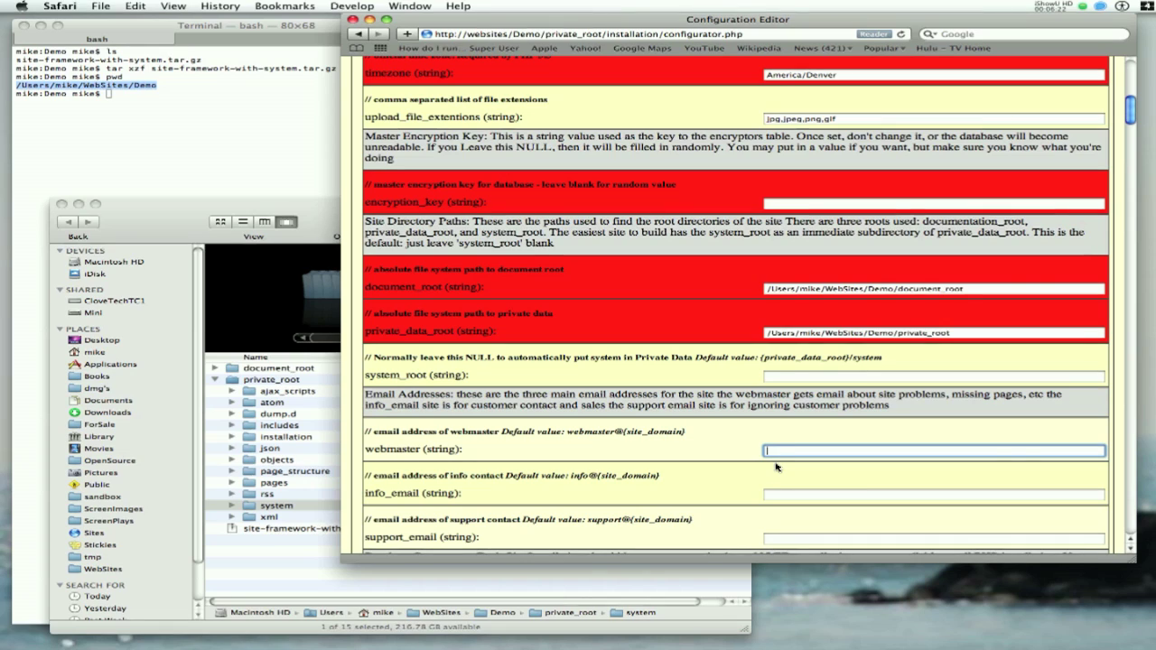
key(Tab)
text(mike)
key(Tab)
text(m)
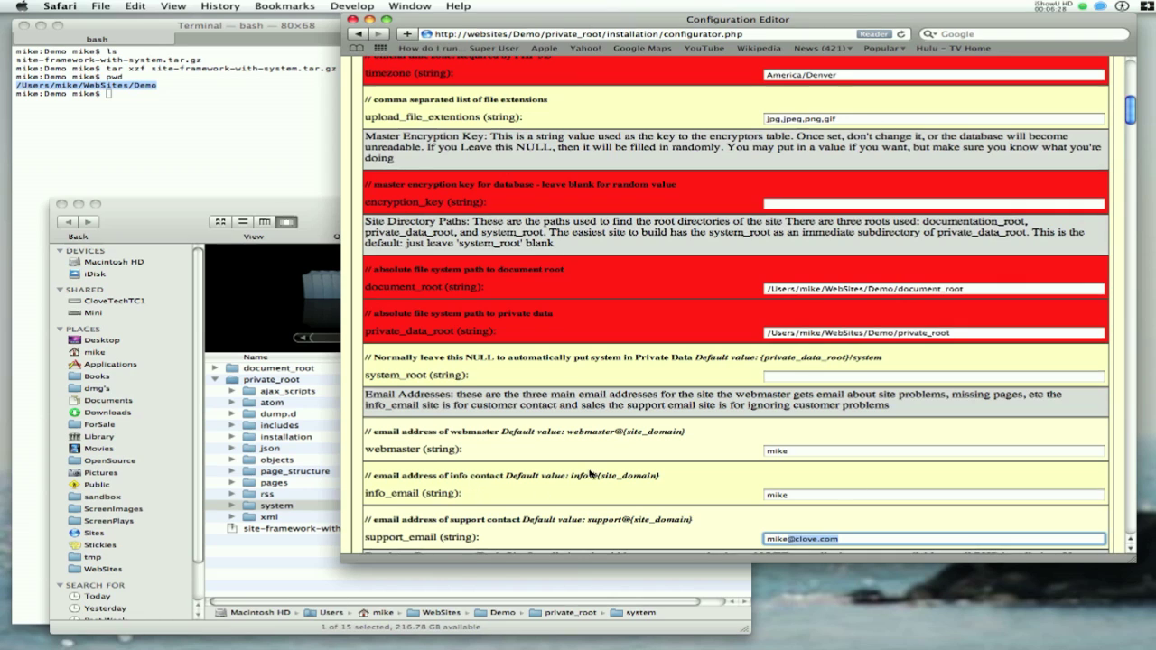
scroll(589, 474, down, 6)
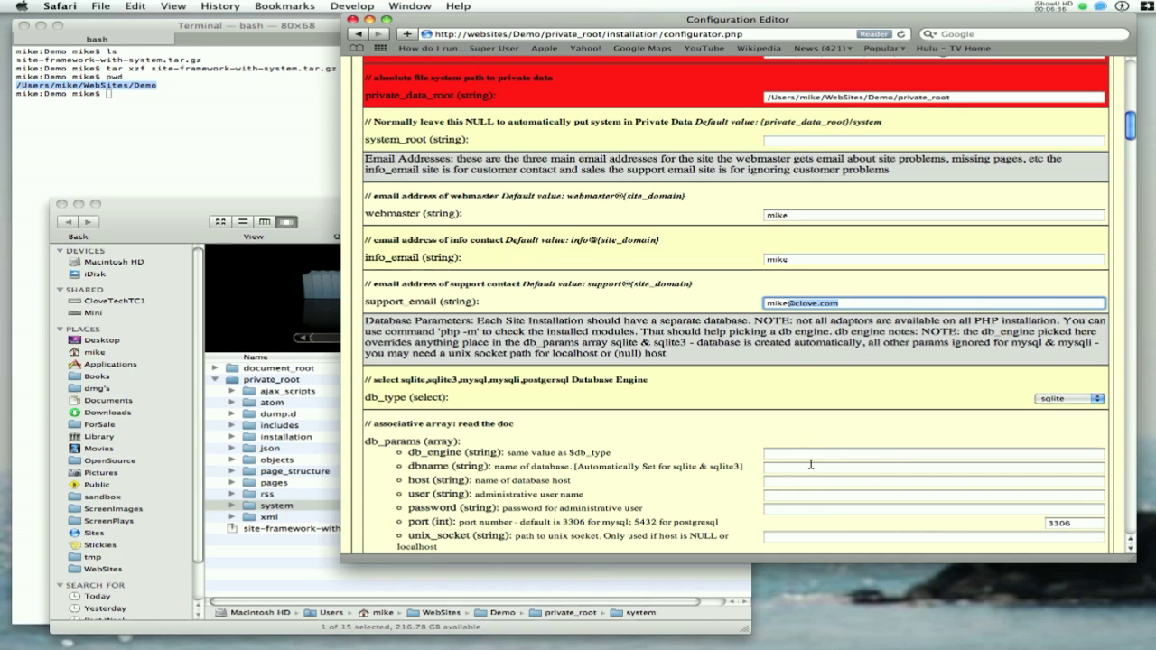
scroll(982, 414, down, 2)
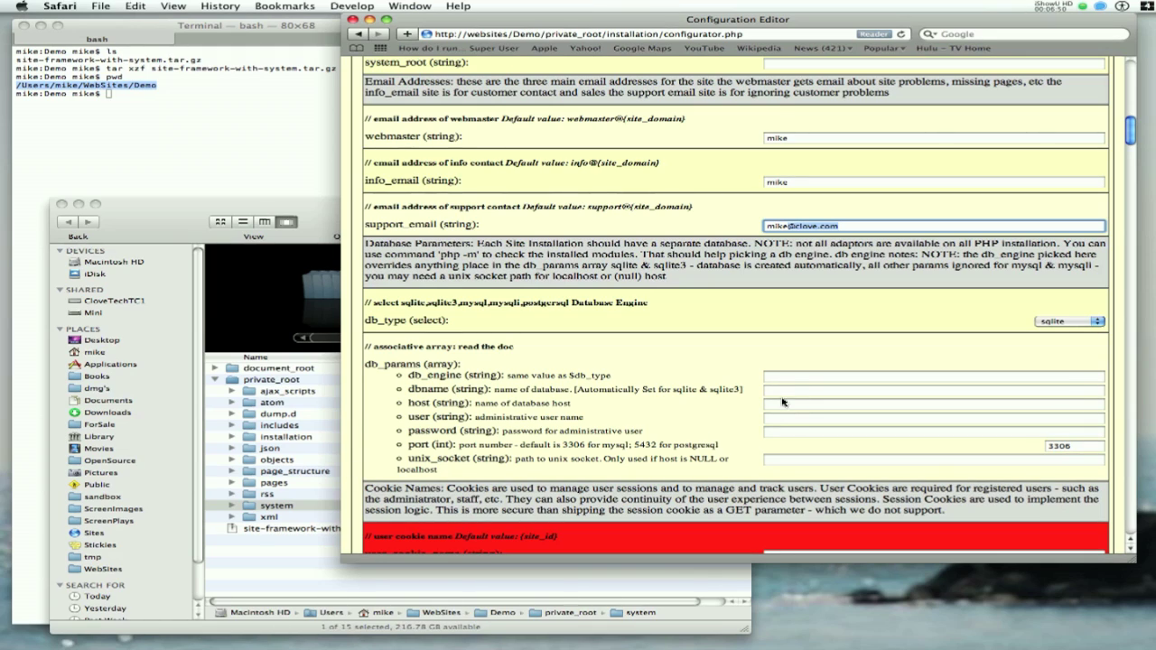
Rename the user, detector and session cookies to Demo_cookie, Demo_detector and Demo_sid
scroll(784, 393, down, 5)
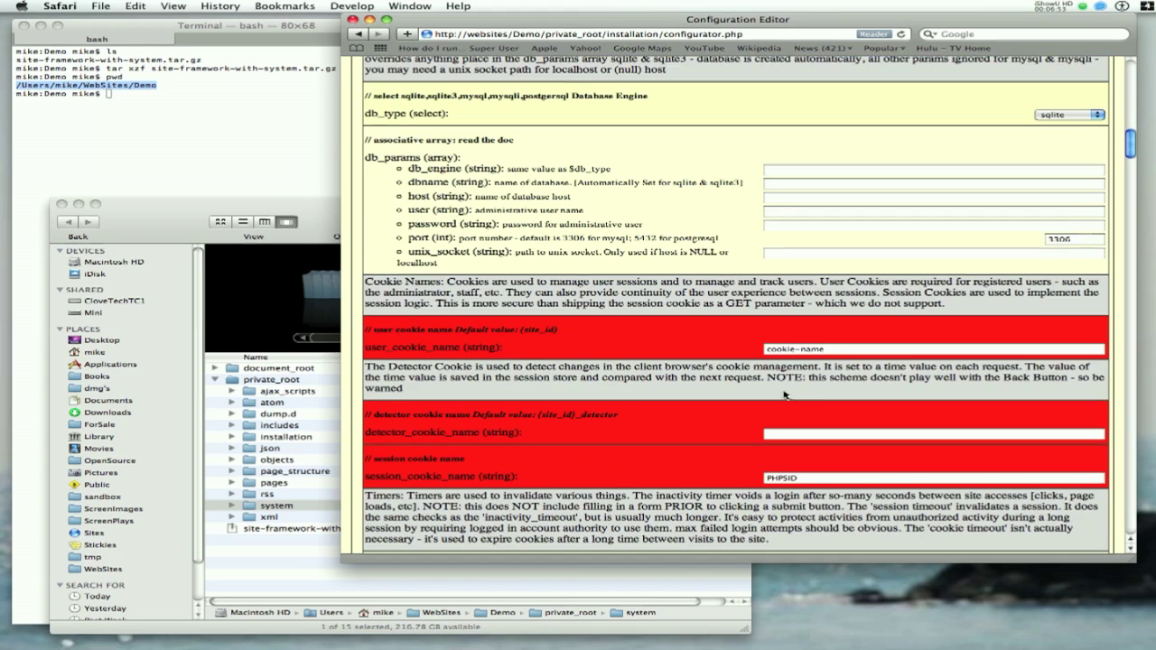
scroll(785, 394, down, 1)
click(824, 341)
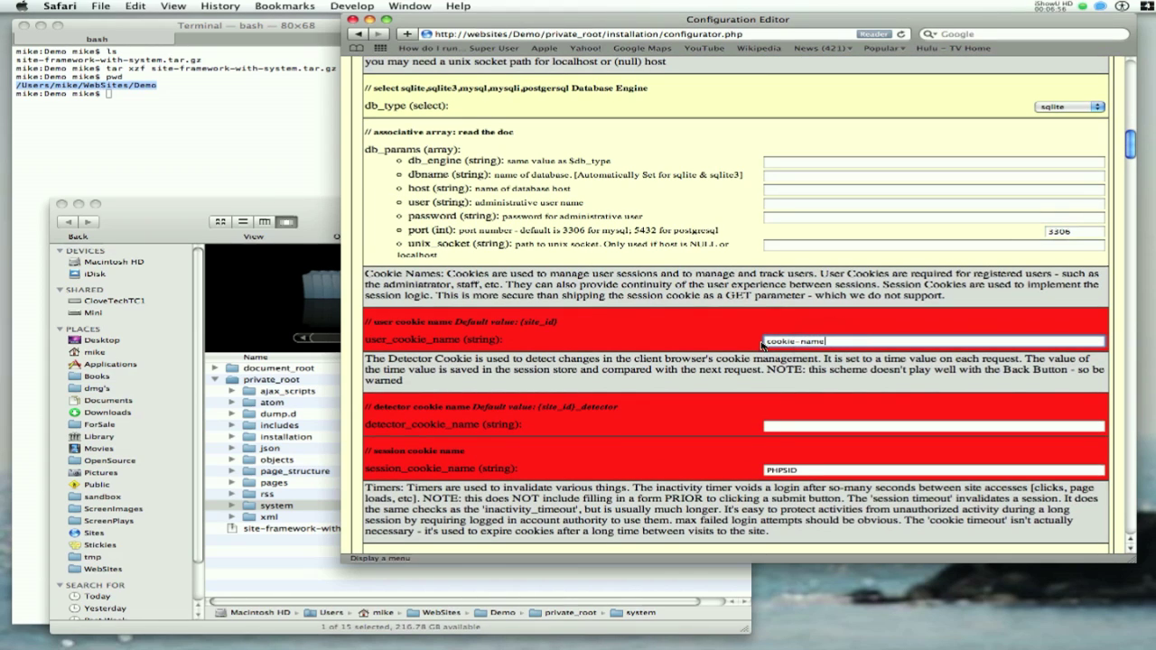
key(super+a)
key(BackSpace)
text(Demo)
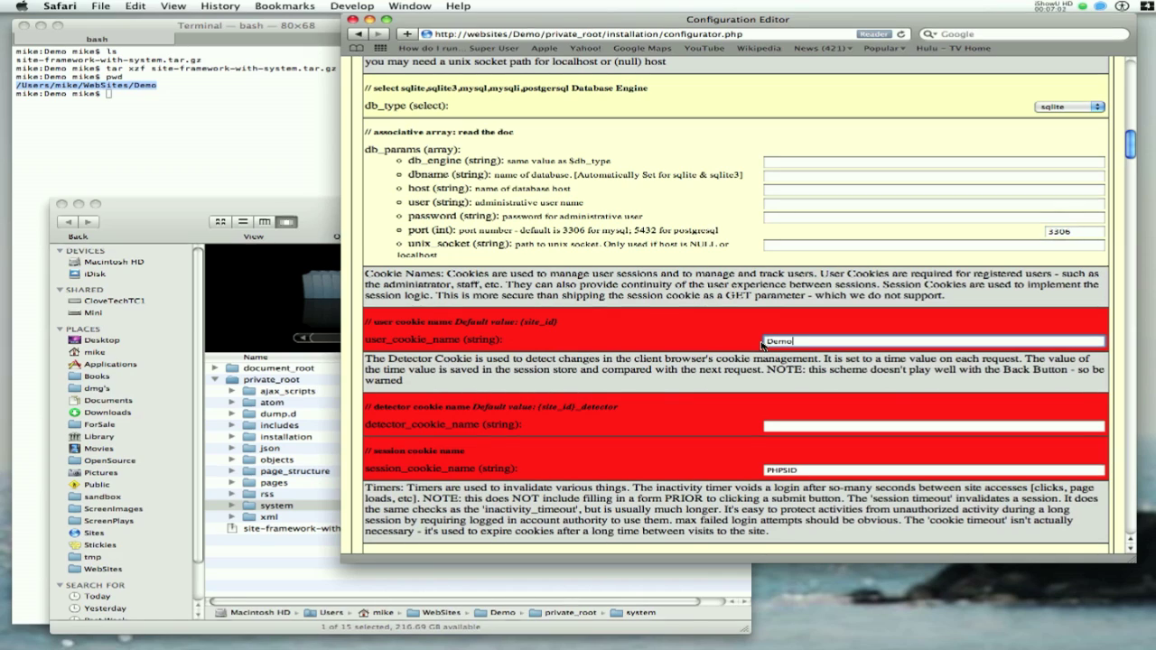
text(_cookie)
key(Tab)
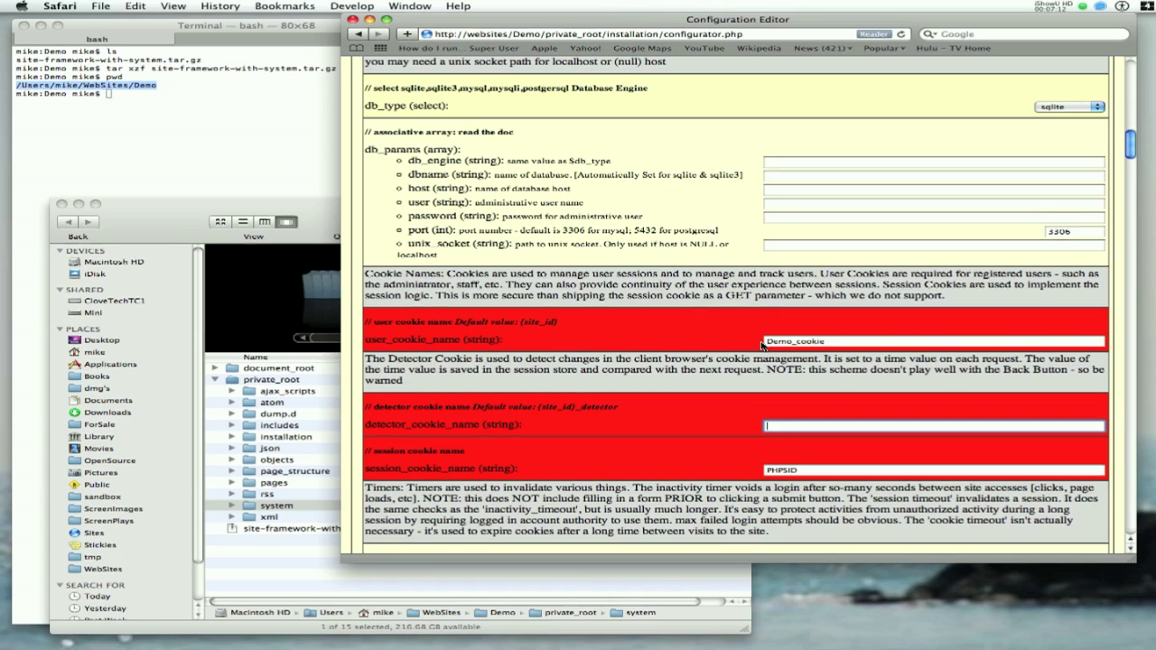
text(D)
text(emo_decto)
text(tor)
key(Tab)
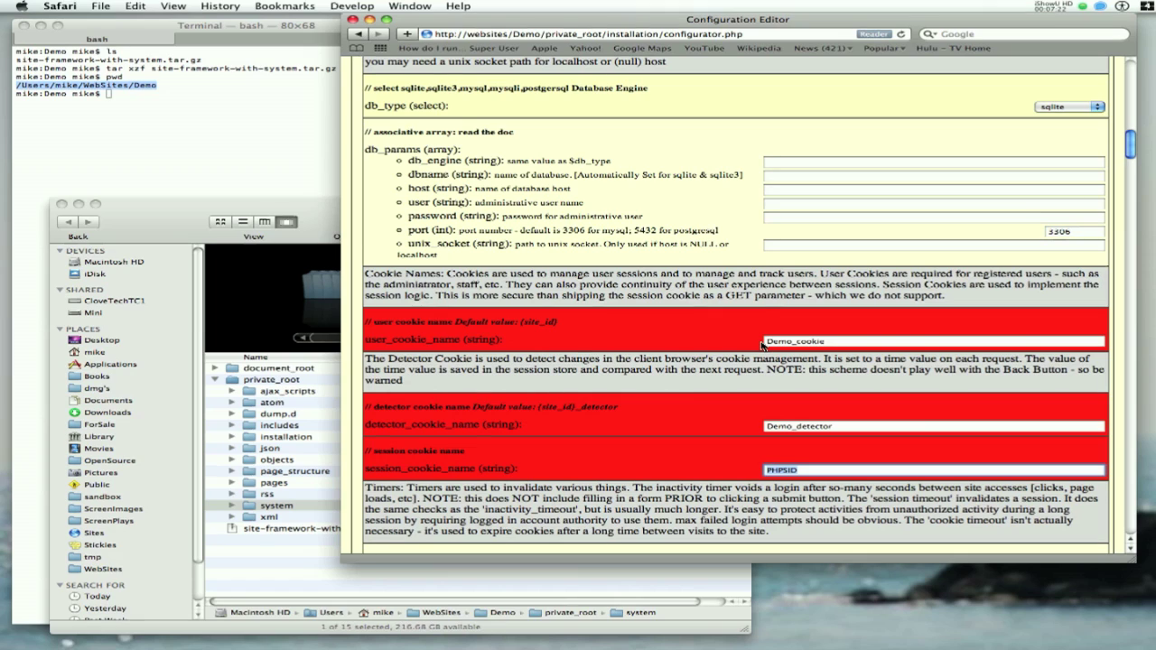
text(Demo_s)
Submit the settings with Update, which fails to save development config.php, then return to Terminal
scroll(760, 348, down, 5)
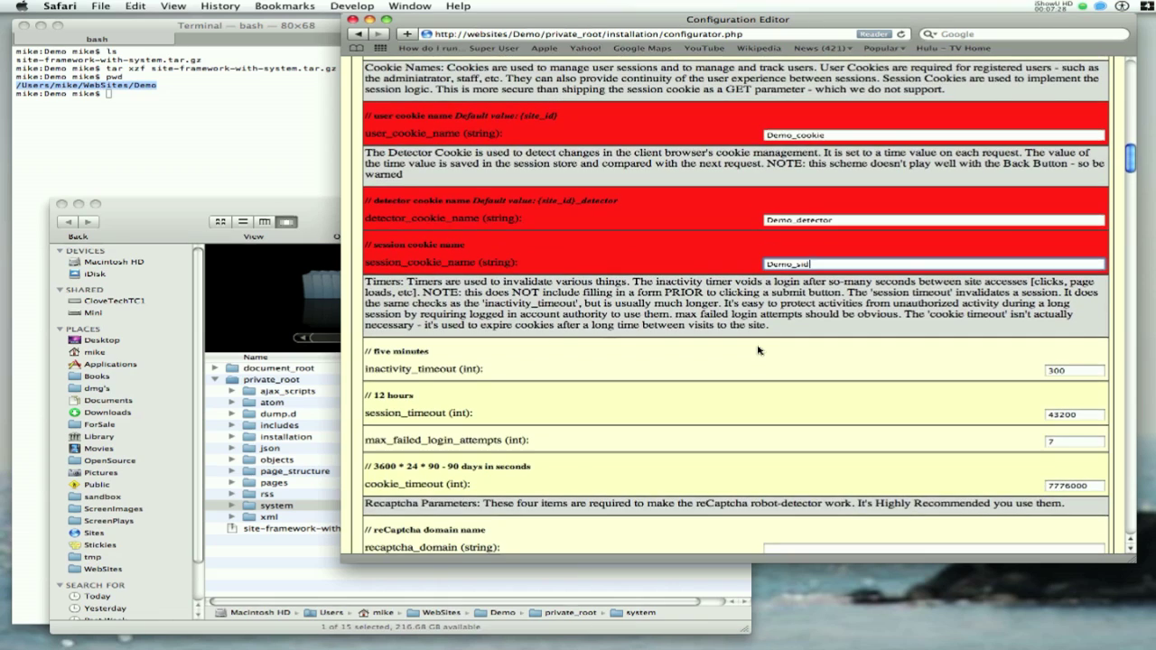
scroll(759, 350, down, 1)
click(1066, 329)
click(1066, 329)
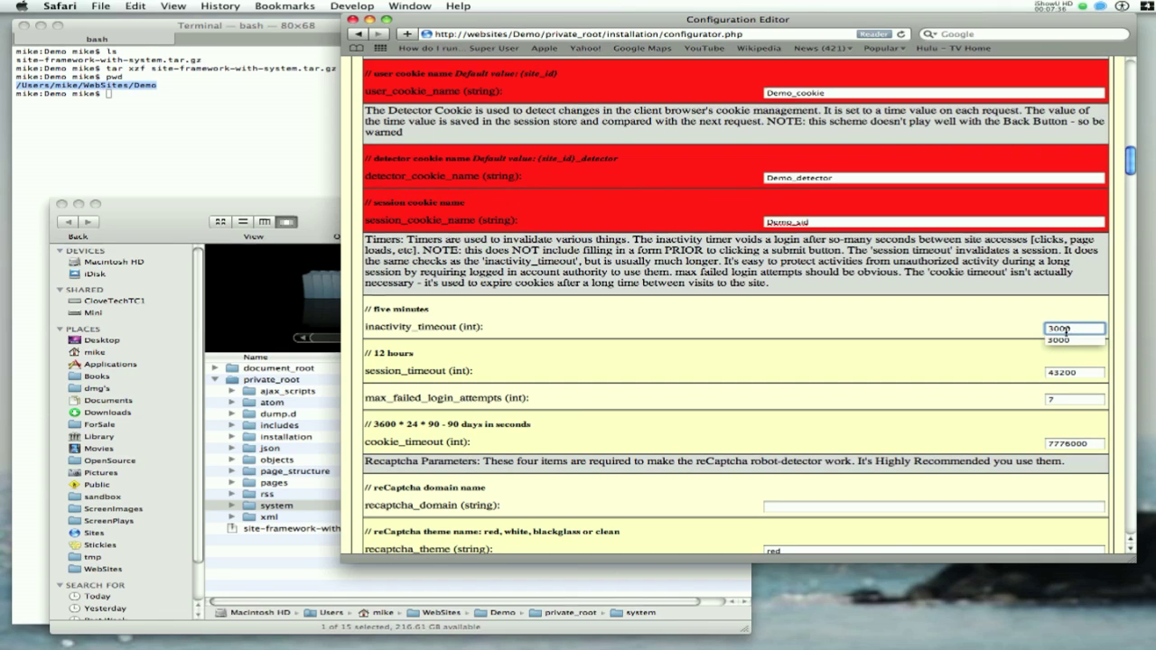
scroll(1066, 330, down, 5)
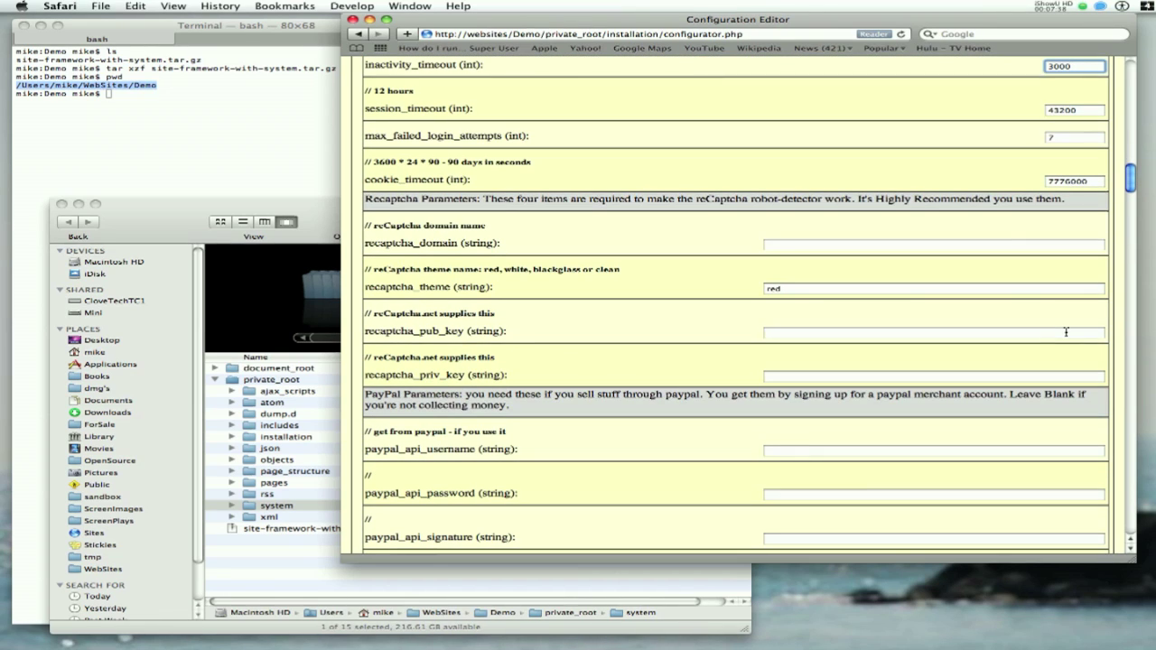
scroll(814, 308, down, 1)
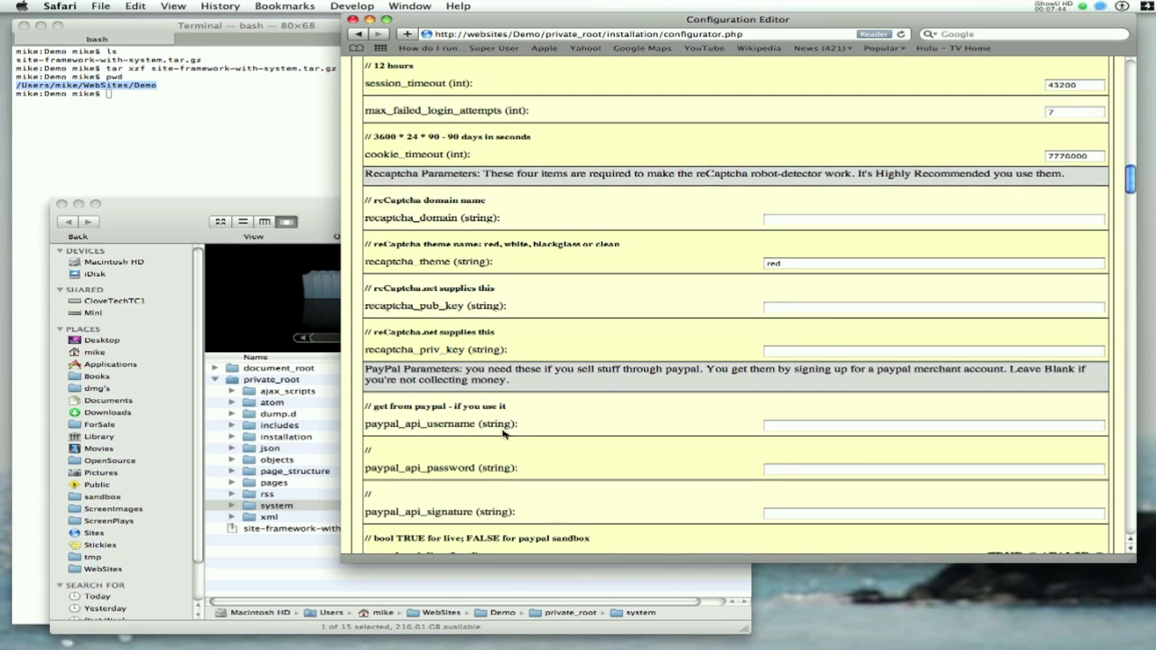
scroll(503, 435, down, 4)
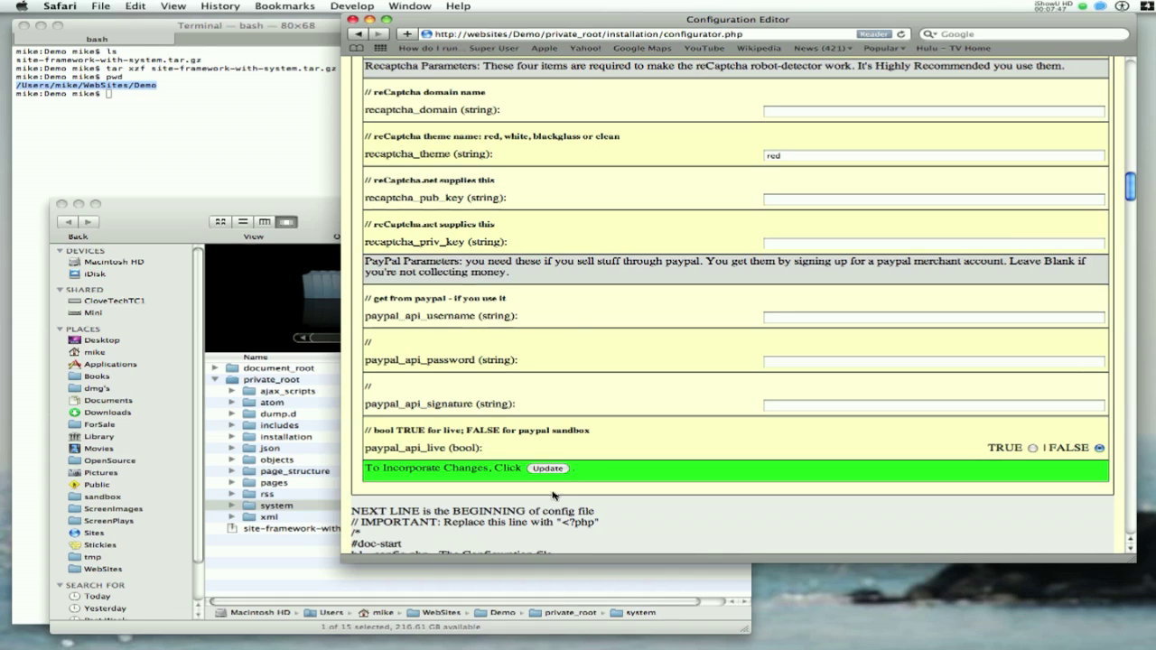
click(547, 469)
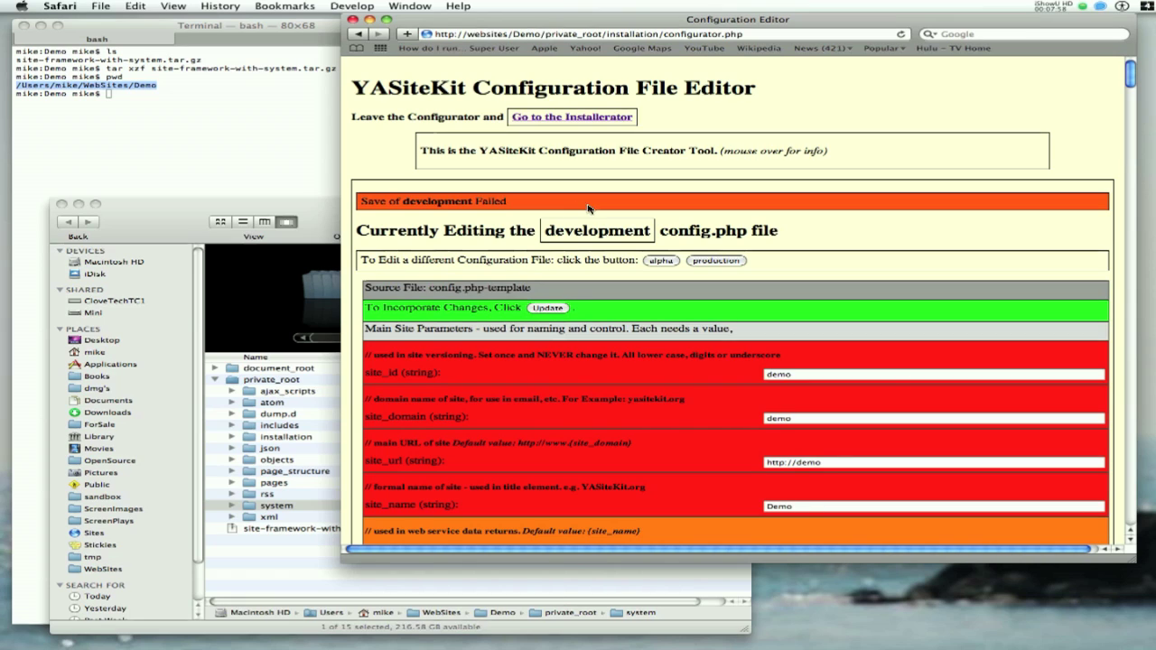
click(267, 171)
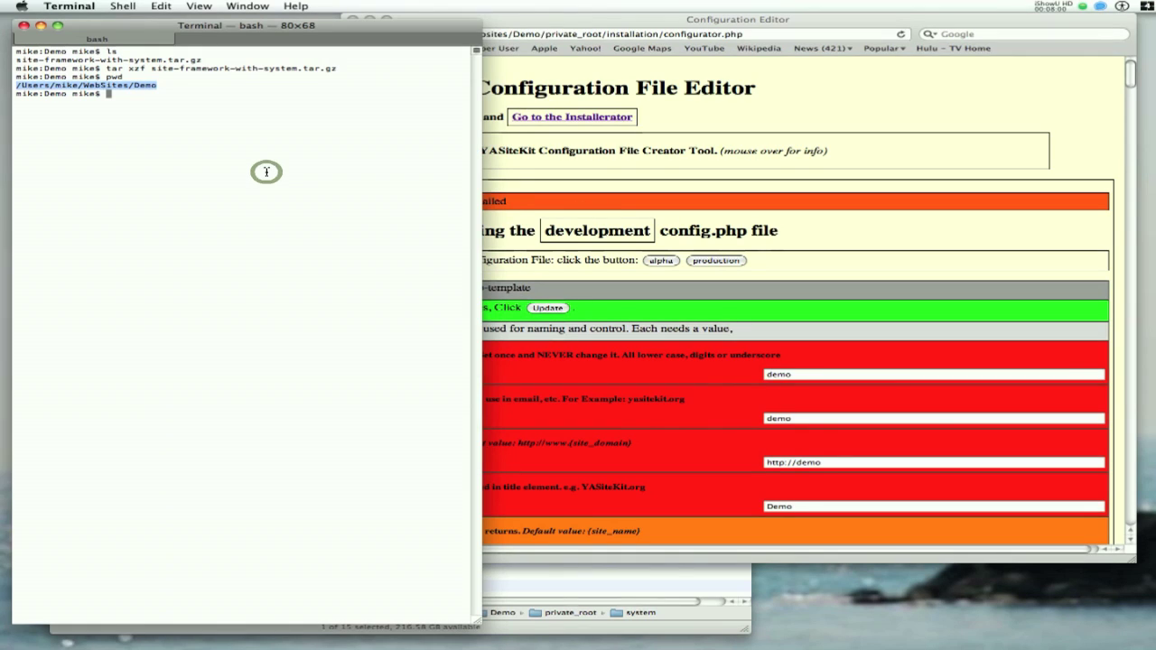
Change into the private_root folder and list its contents
text(cd )
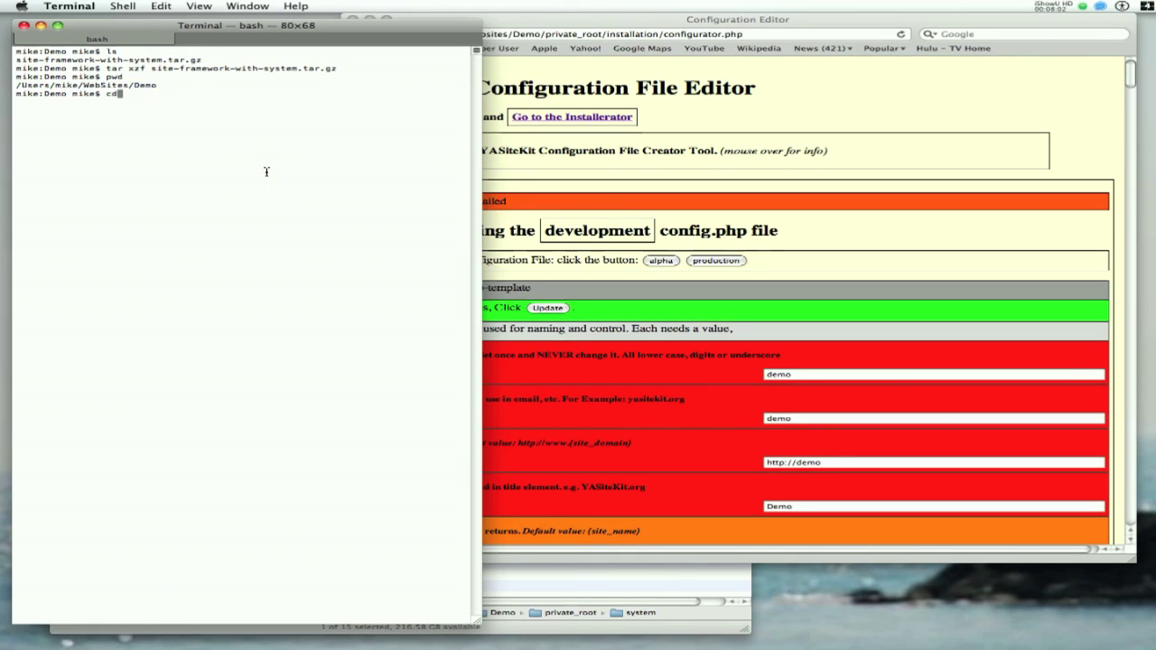
text(priva)
key(Tab)
key(Return)
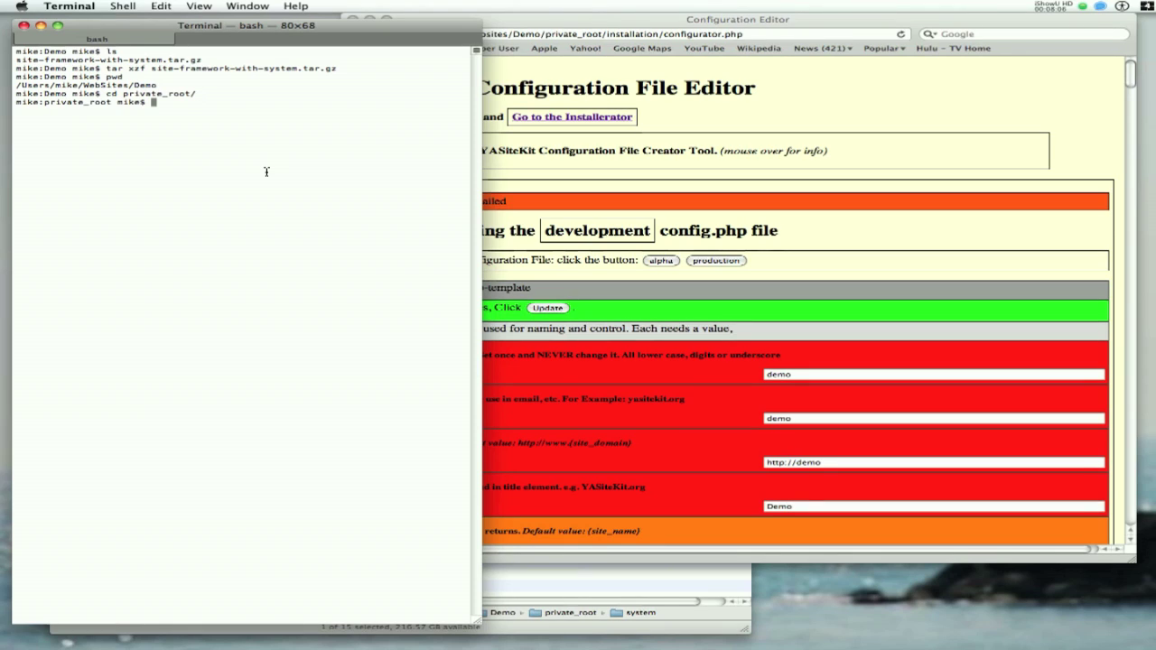
text(ls)
key(Return)
Change into installation, list its files, and enter the command /bin/sh ./fix_perms.sh
text(cd instal)
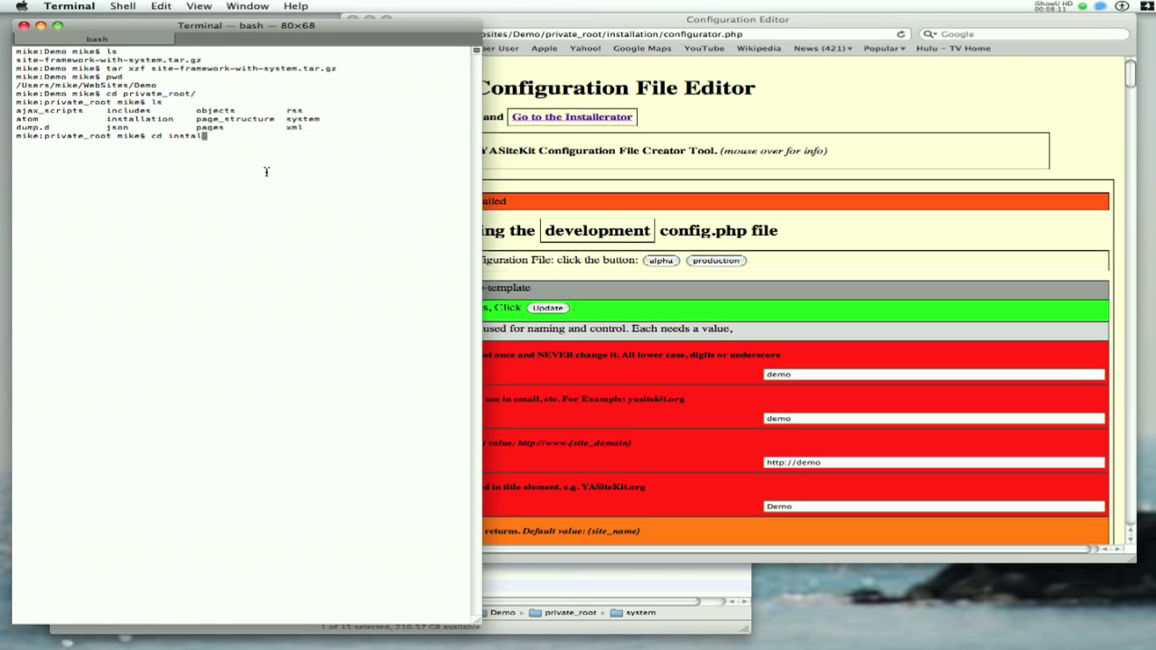
key(Tab)
key(Return)
text(ls)
key(Return)
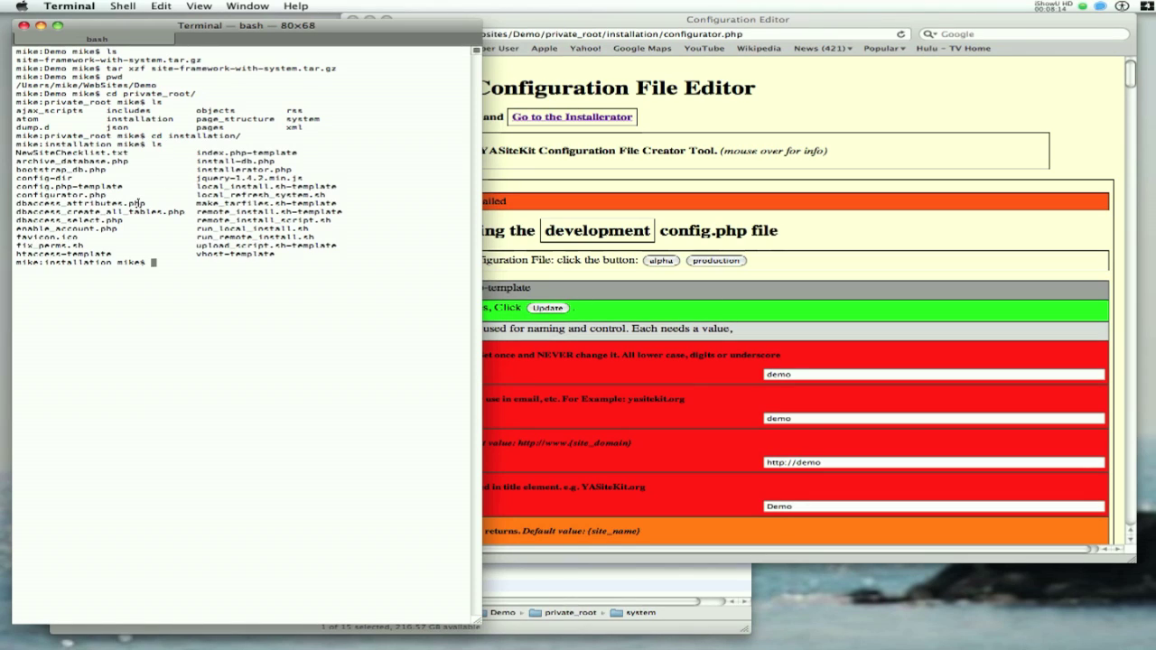
double_click(20, 248)
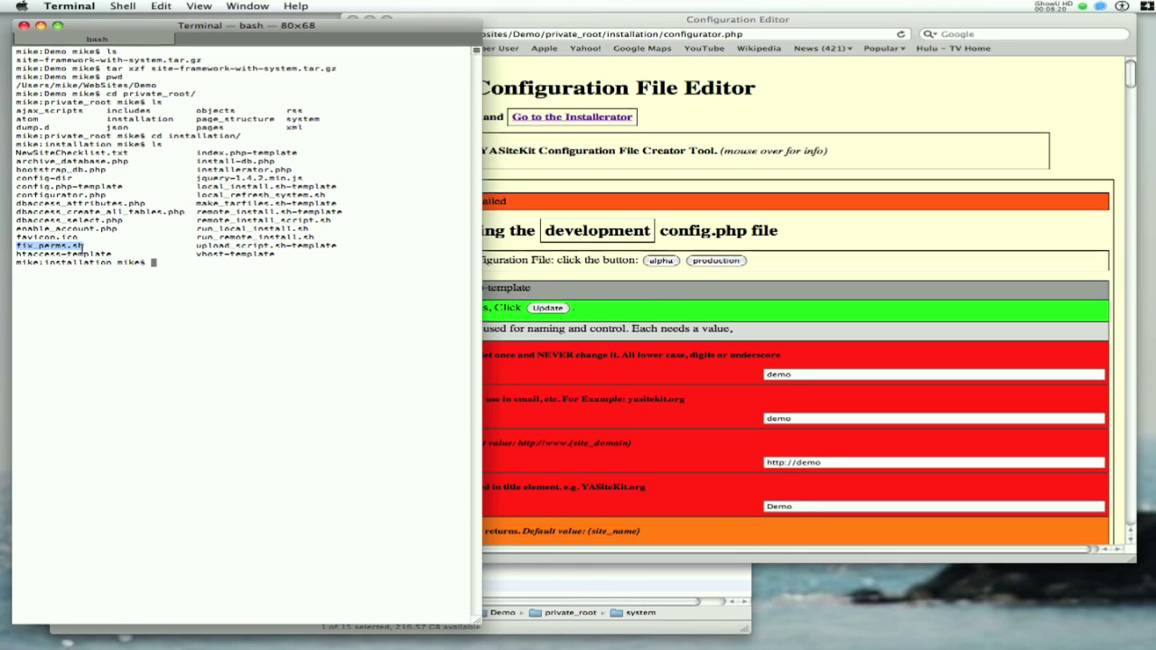
text(/)
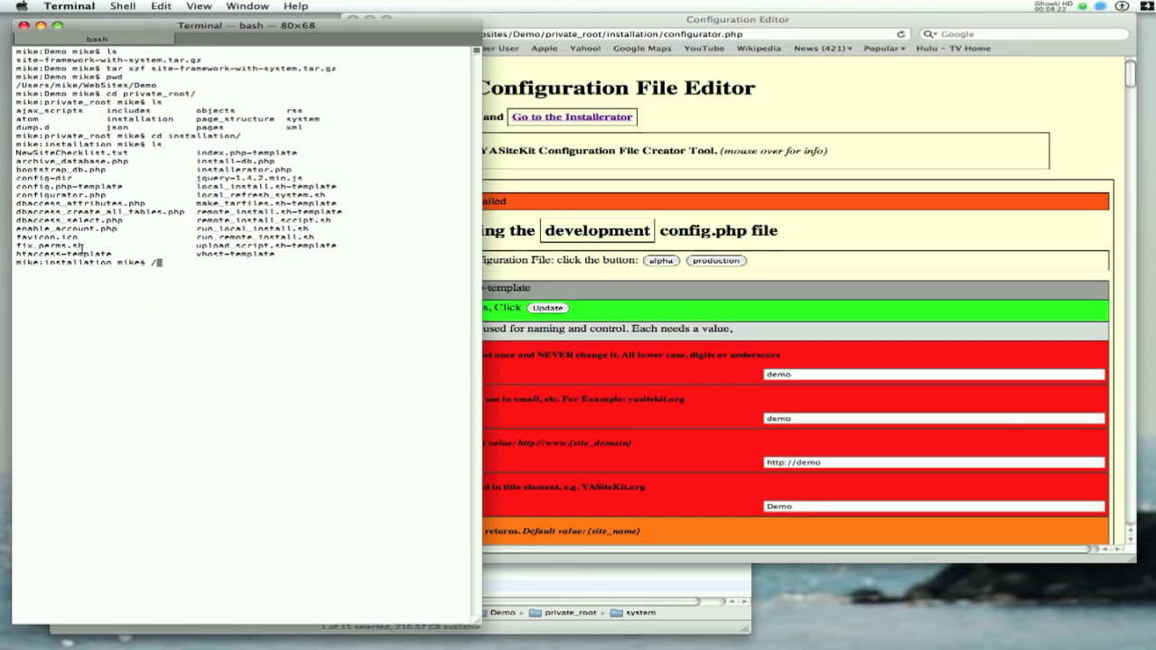
text(bin/sh ./)
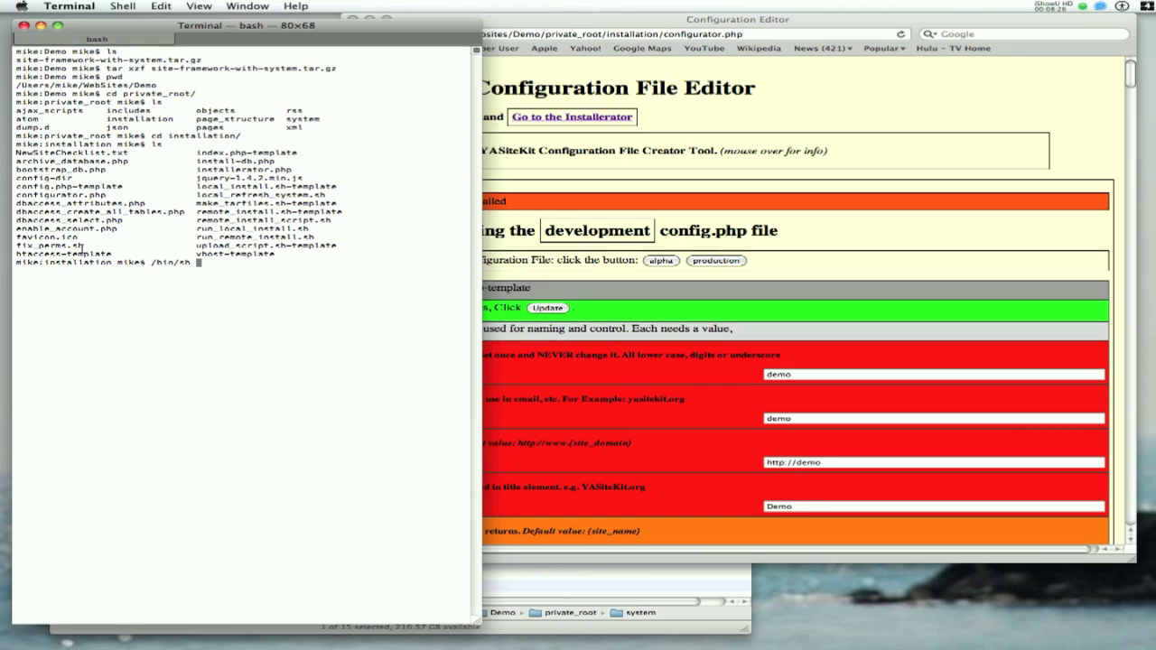
text(fix_perms.sh)
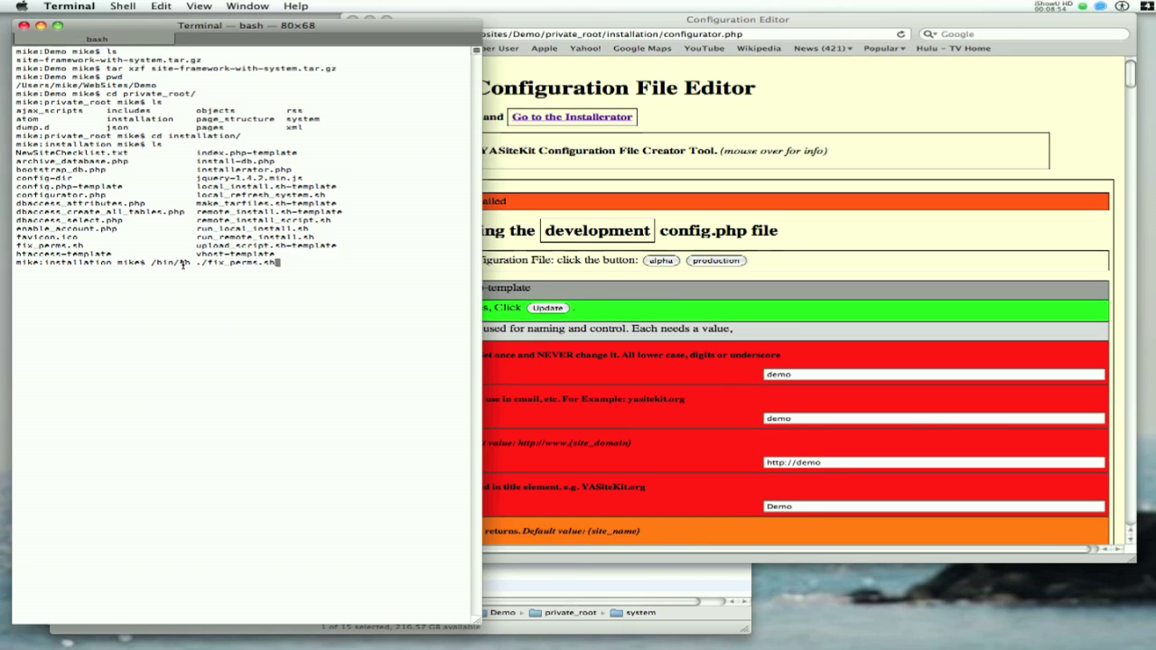
Run fix_perms.sh, showing _www as httpd user and group, and widen the Terminal window
key(Return)
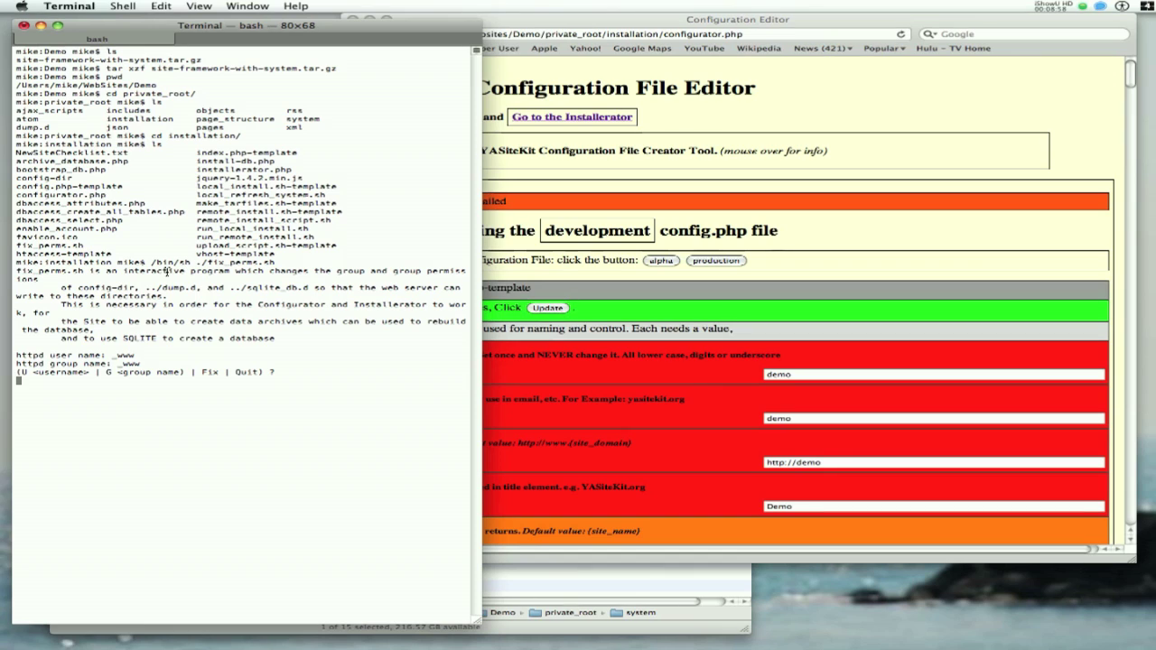
drag(476, 621, 701, 607)
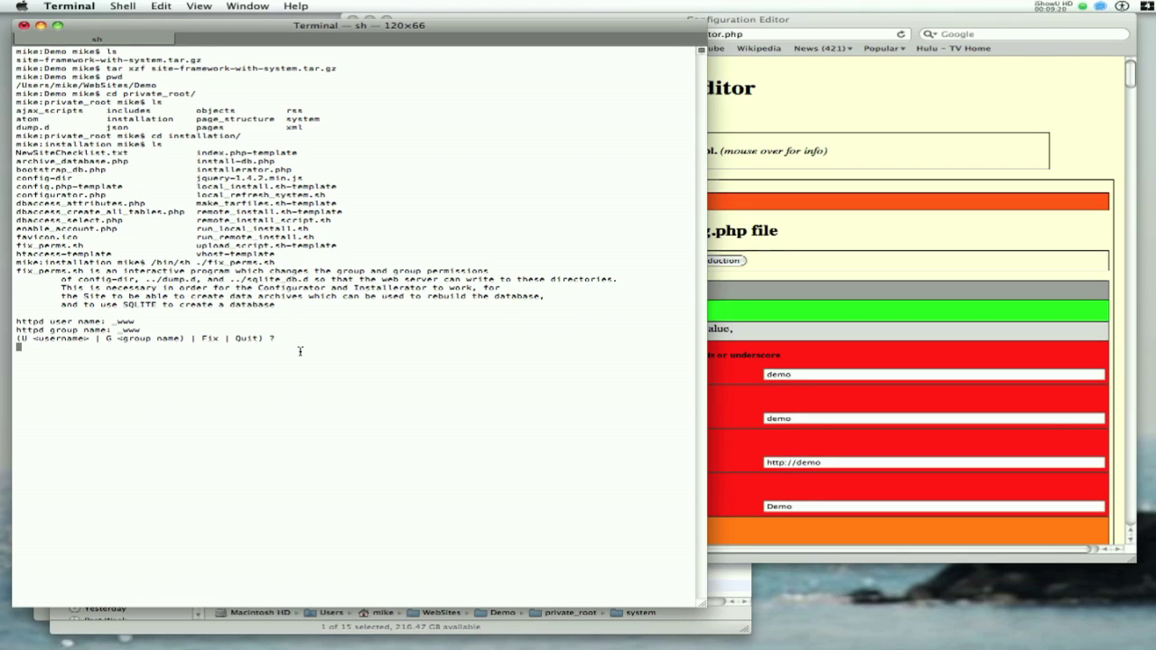
click(823, 105)
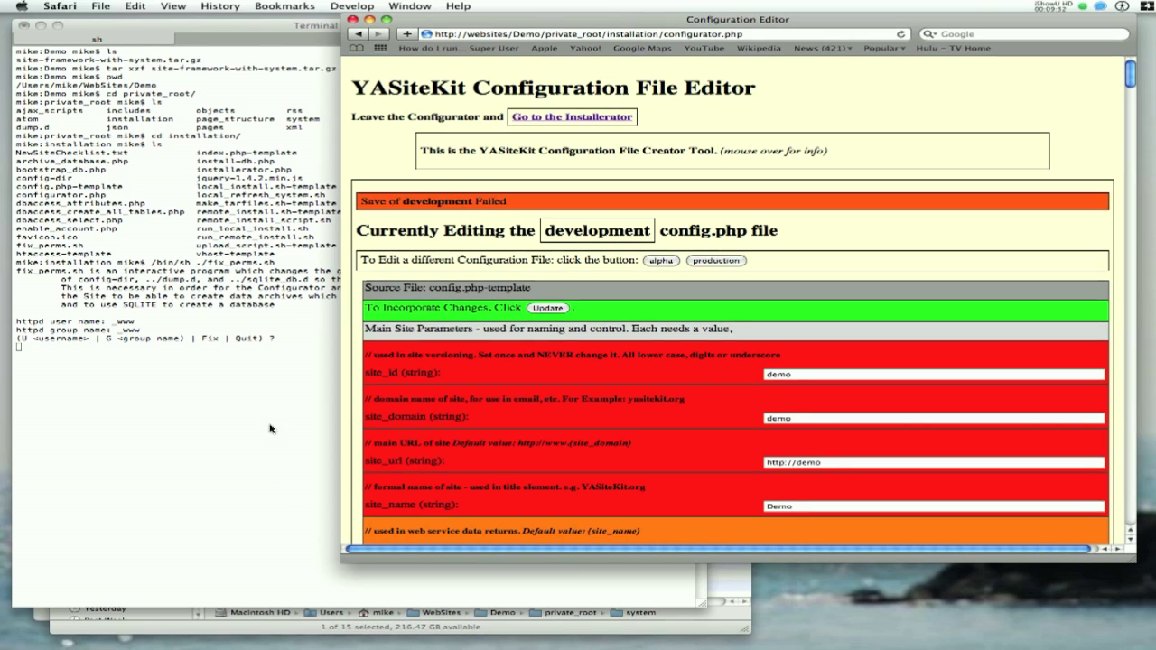
Bring Terminal back in front to answer the fix_perms.sh prompt
click(271, 365)
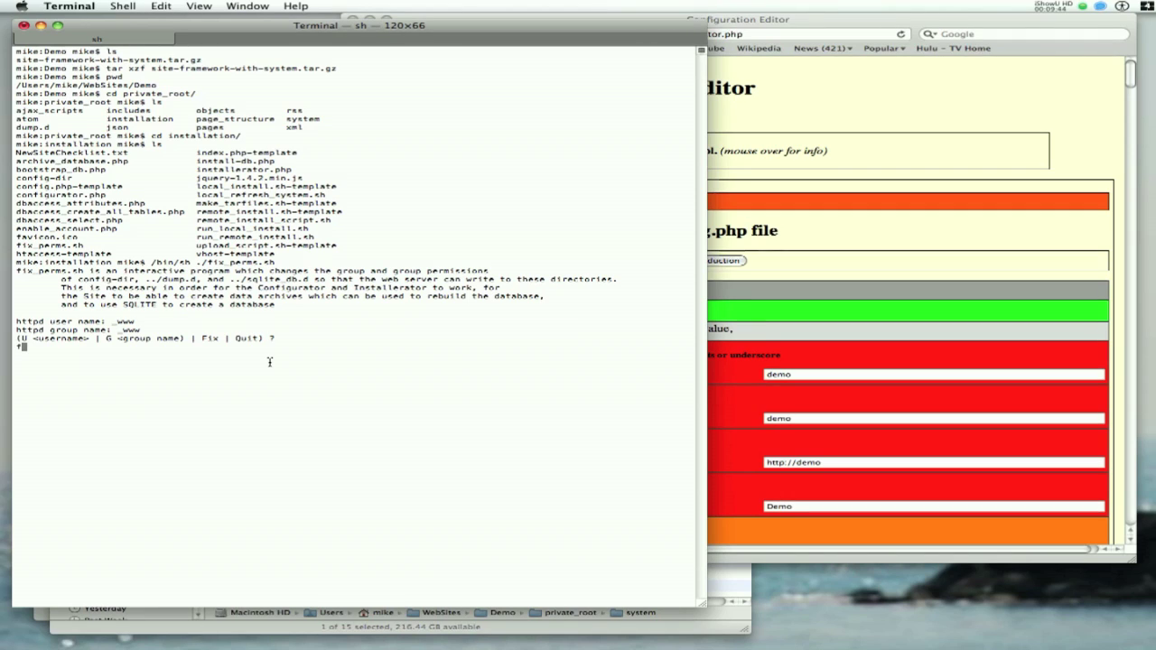
Confirm the Fix choice, enter the administrator password, then quit fix_perms.sh with q
key(Return)
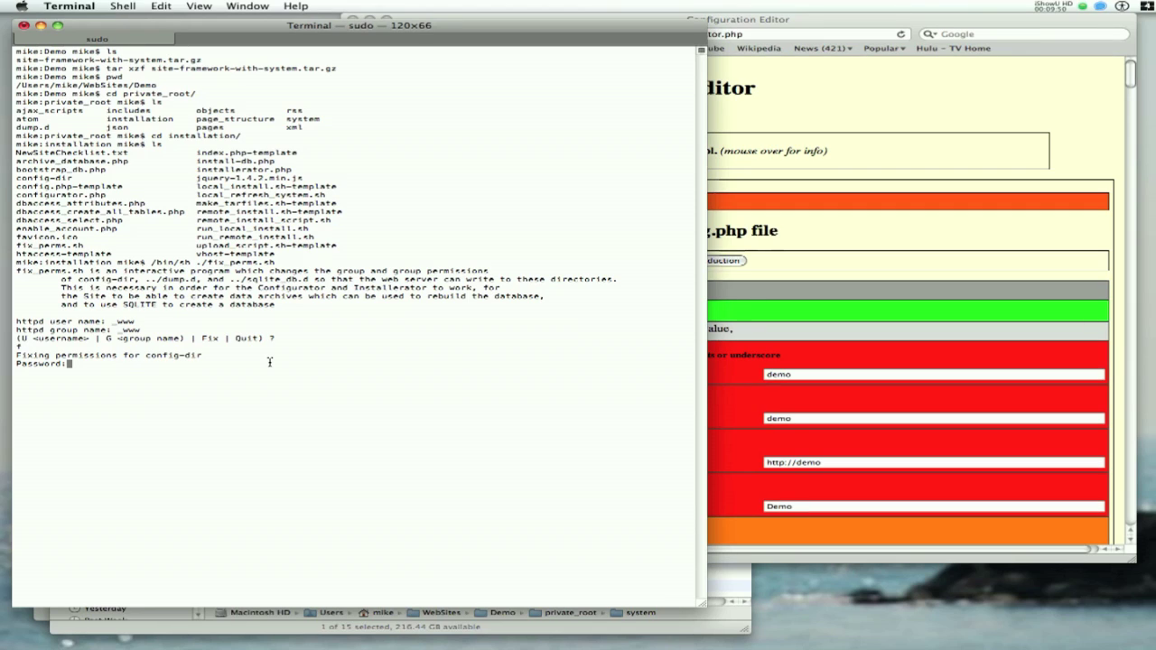
key(Return)
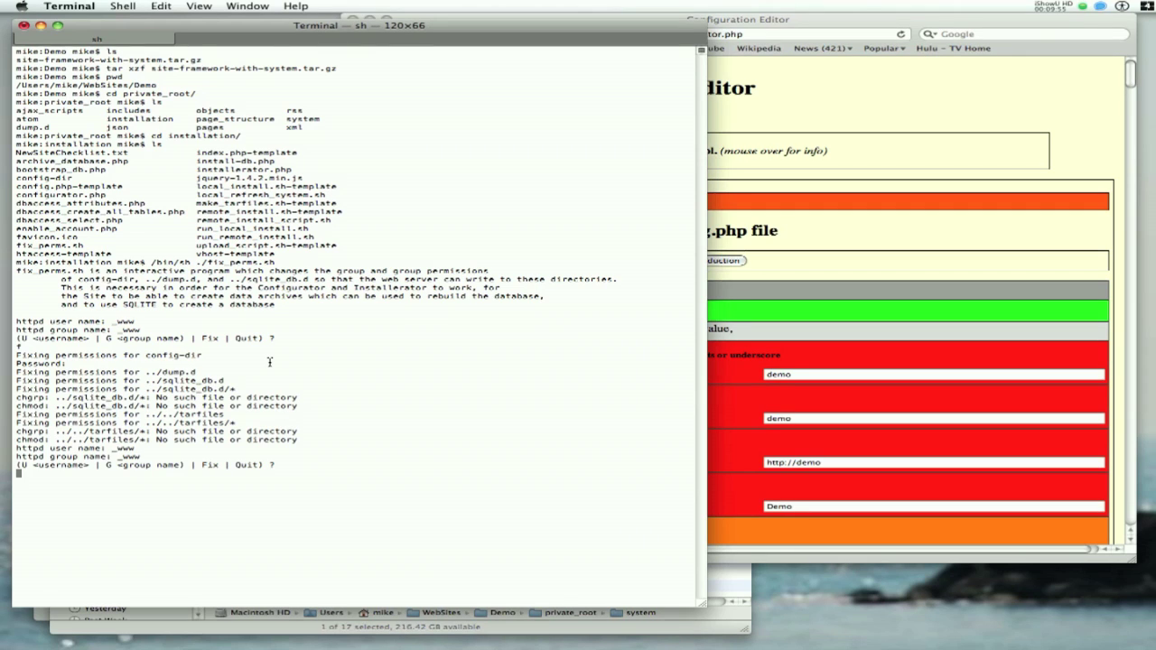
text(q)
key(Return)
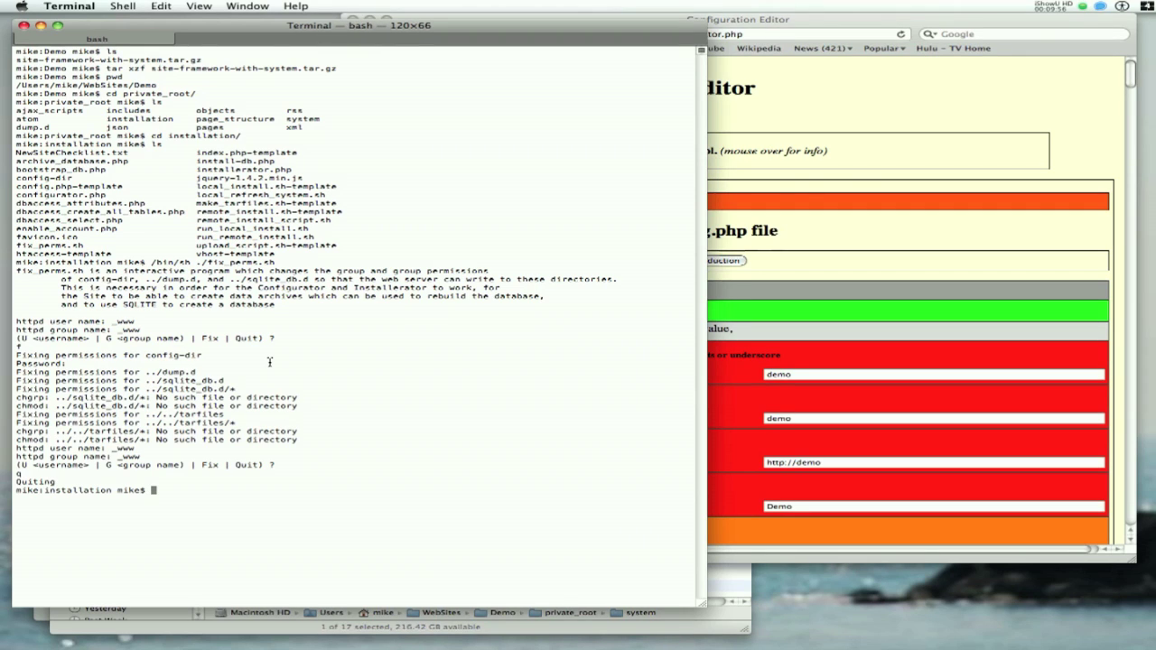
click(849, 228)
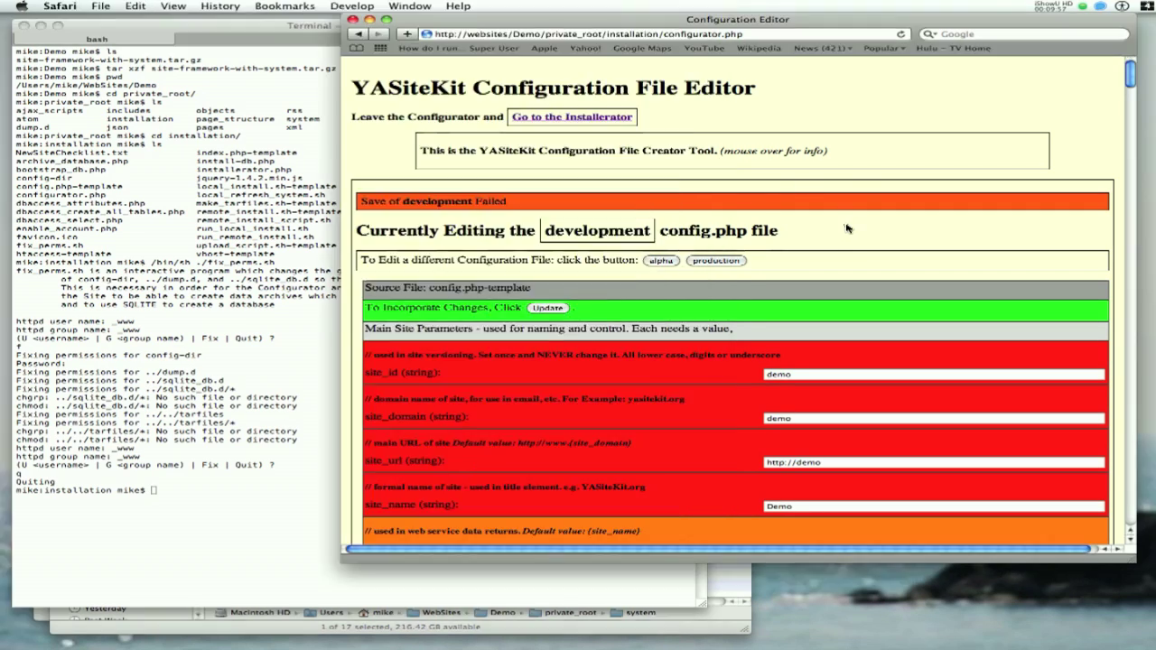
Save development config.php again with Update, now succeeding, then switch to the Demo Finder window
click(542, 309)
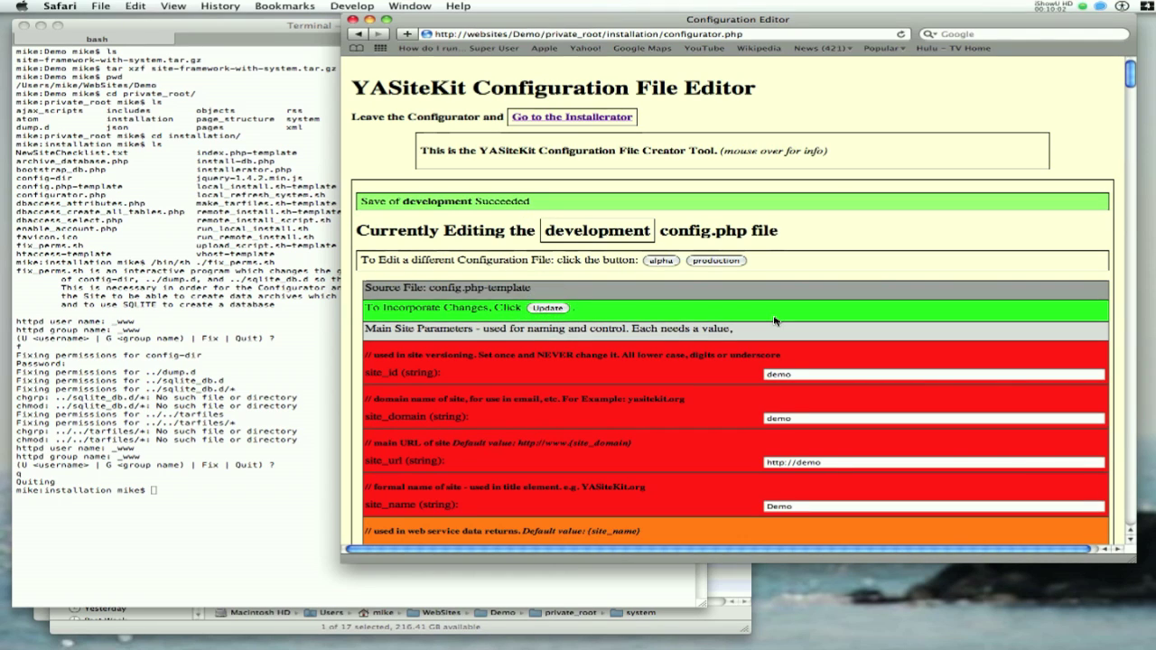
scroll(775, 320, down, 10)
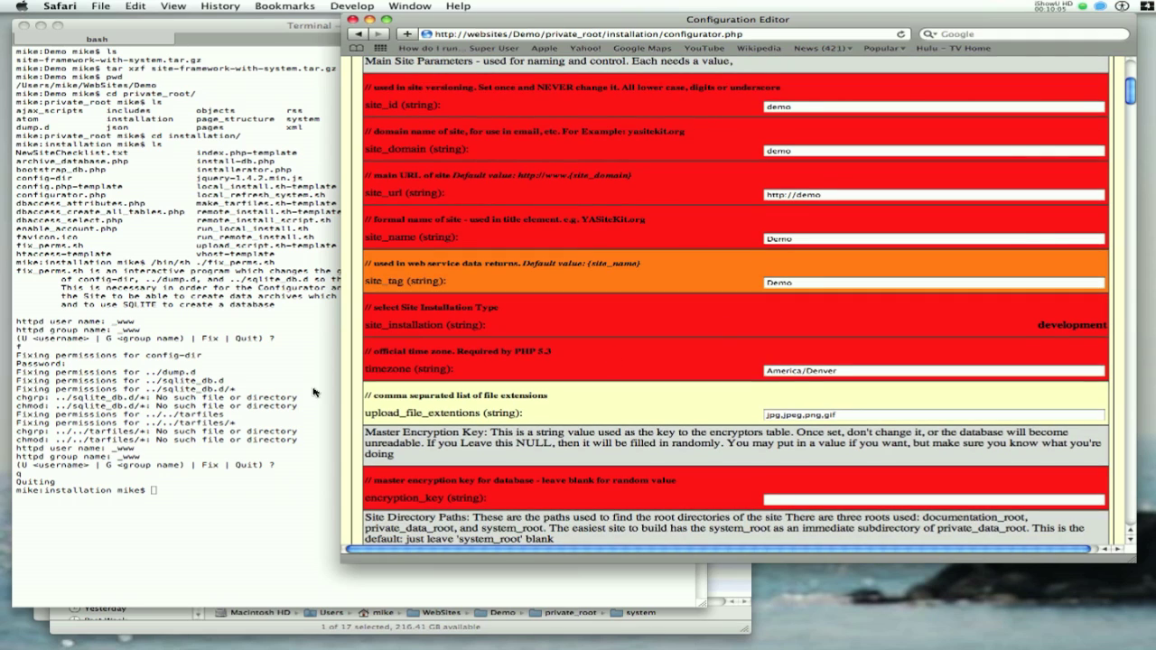
click(253, 628)
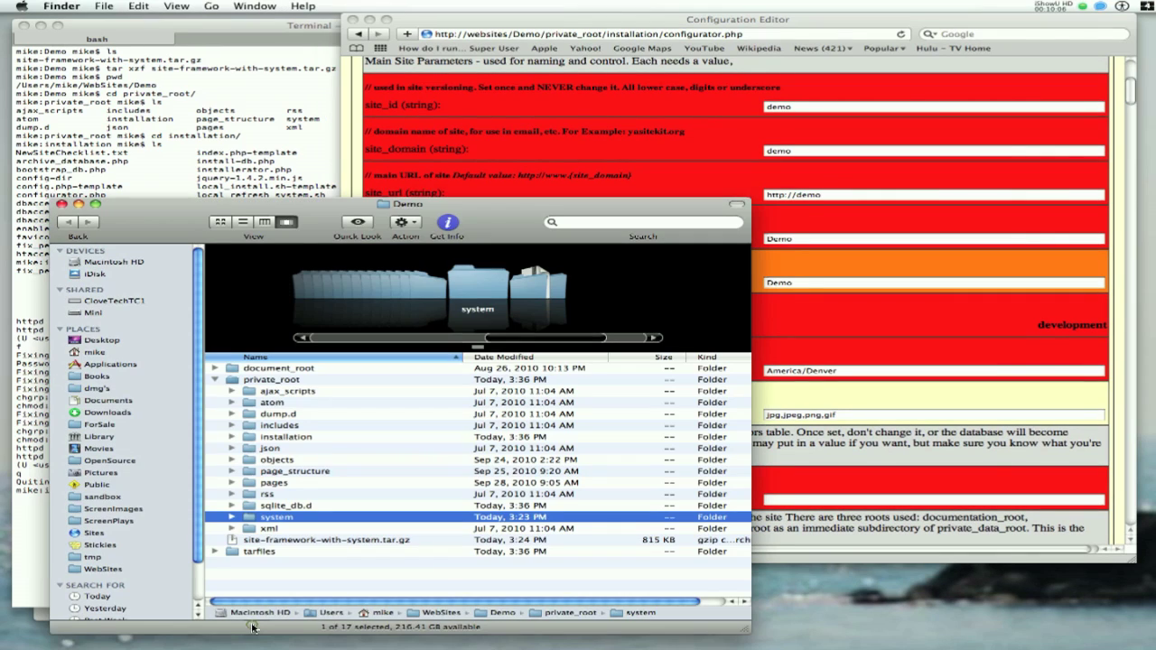
Expand the installation folder and its config-dir in the Demo Finder window
click(232, 436)
scroll(278, 452, down, 10)
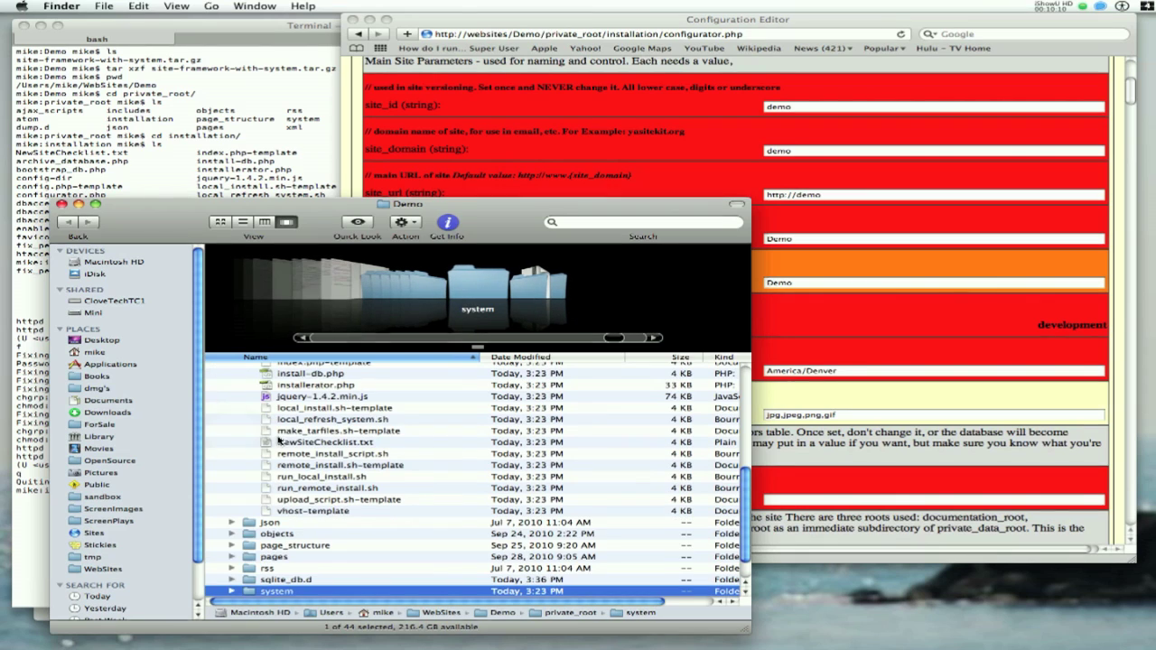
scroll(294, 414, up, 5)
scroll(282, 414, up, 5)
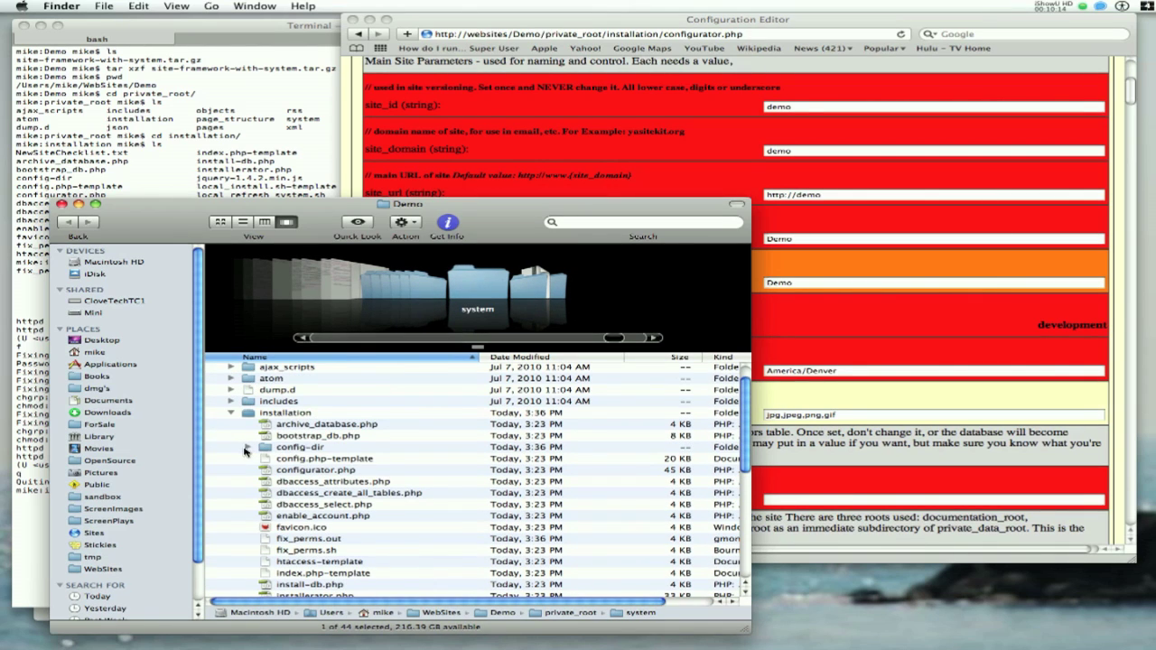
click(248, 447)
scroll(308, 463, down, 5)
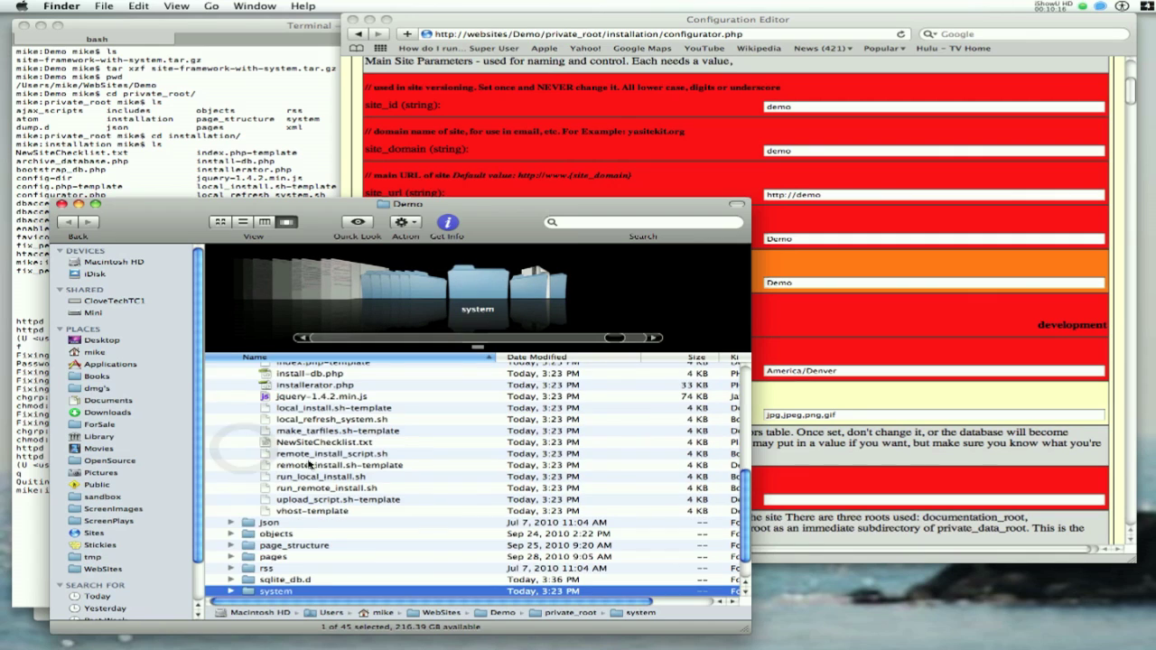
scroll(309, 456, up, 5)
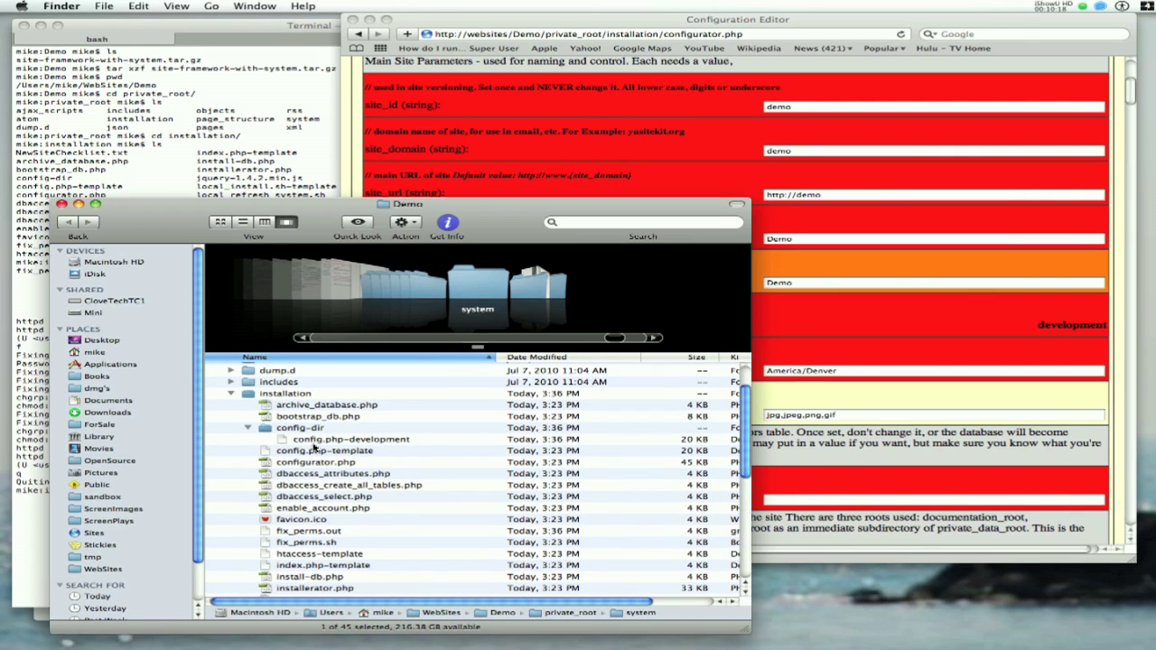
Quick Look config.php-development to check its 20 KB size and today's modification date
click(314, 441)
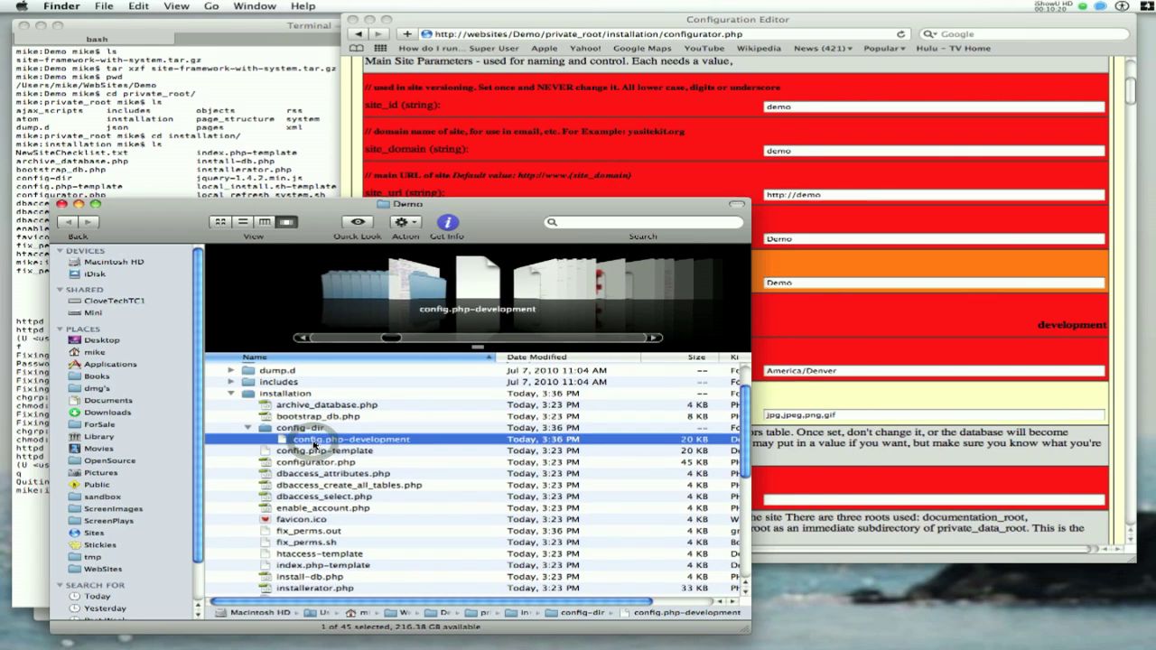
key(space)
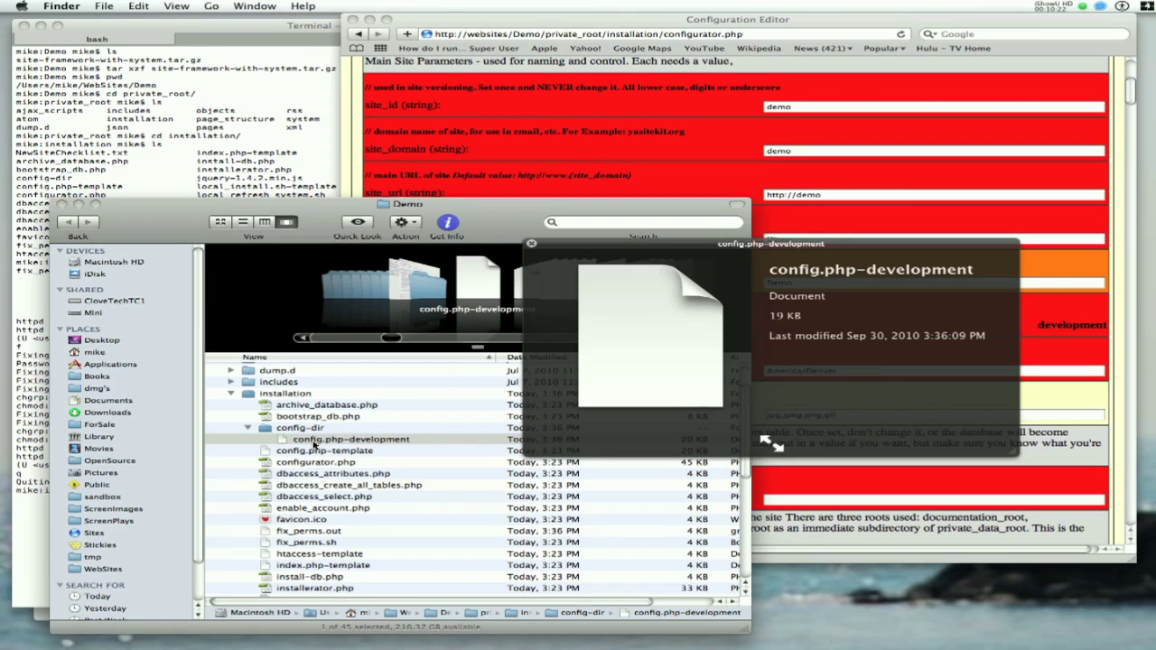
click(531, 244)
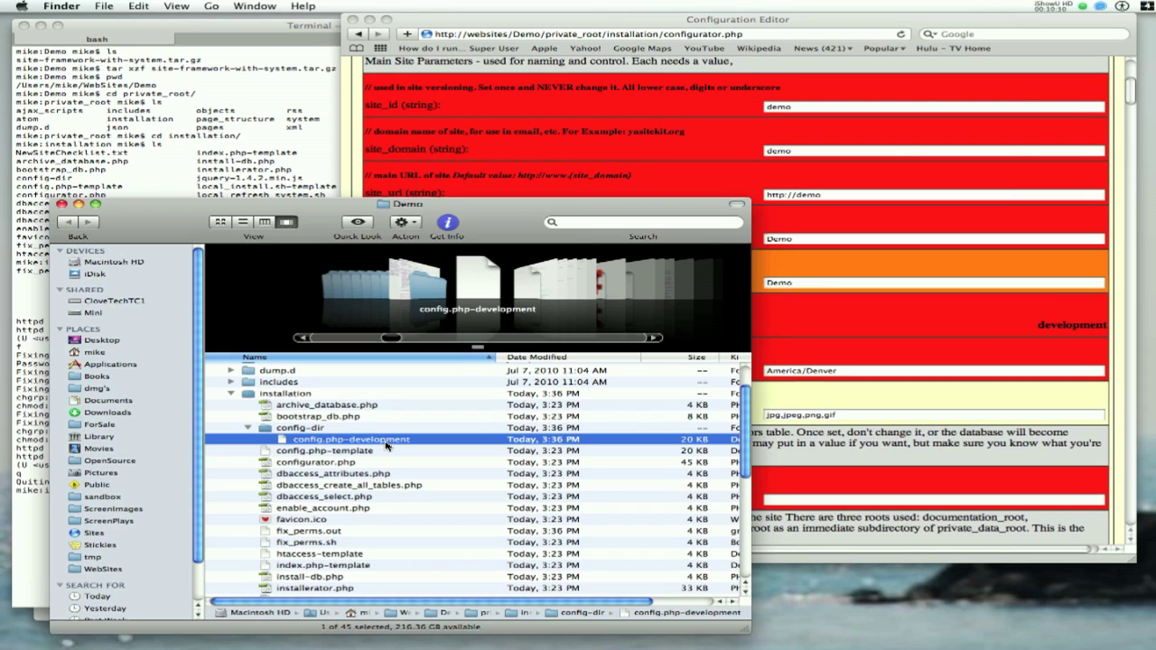
click(978, 21)
scroll(801, 309, down, 1)
scroll(800, 310, down, 15)
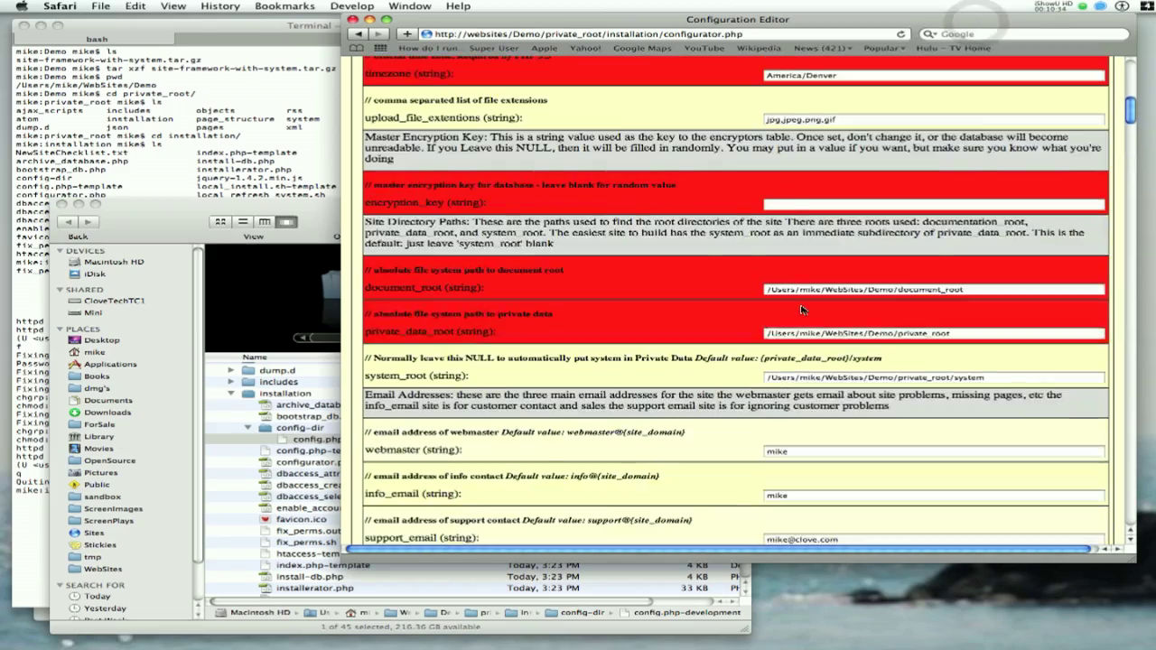
scroll(800, 310, down, 20)
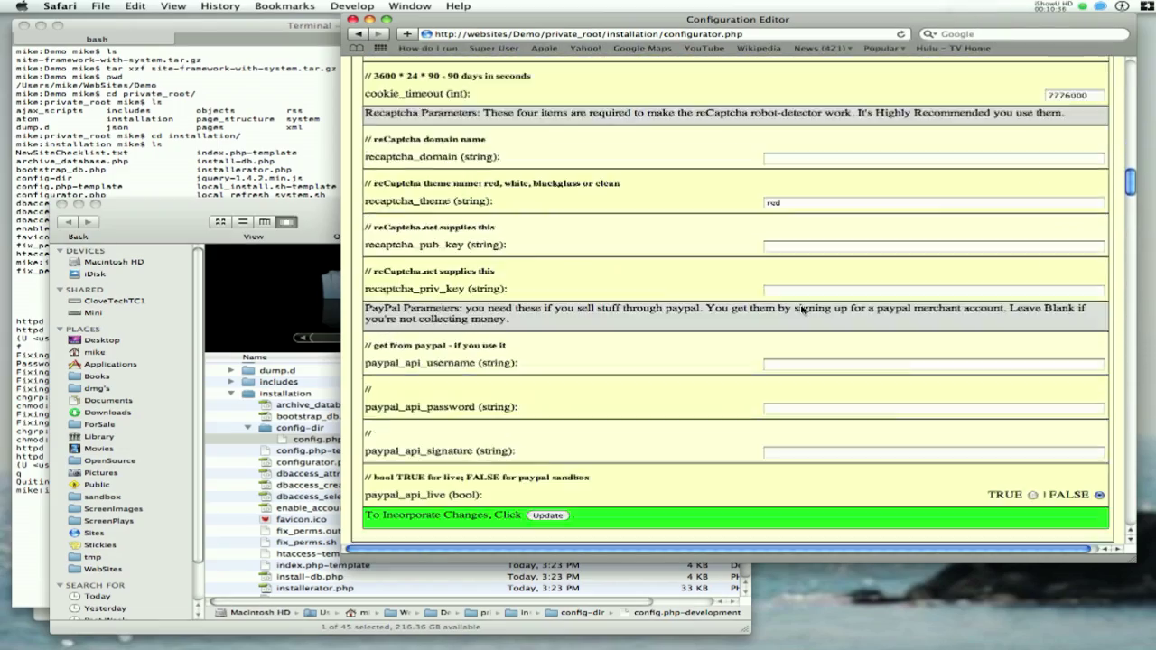
scroll(800, 310, down, 15)
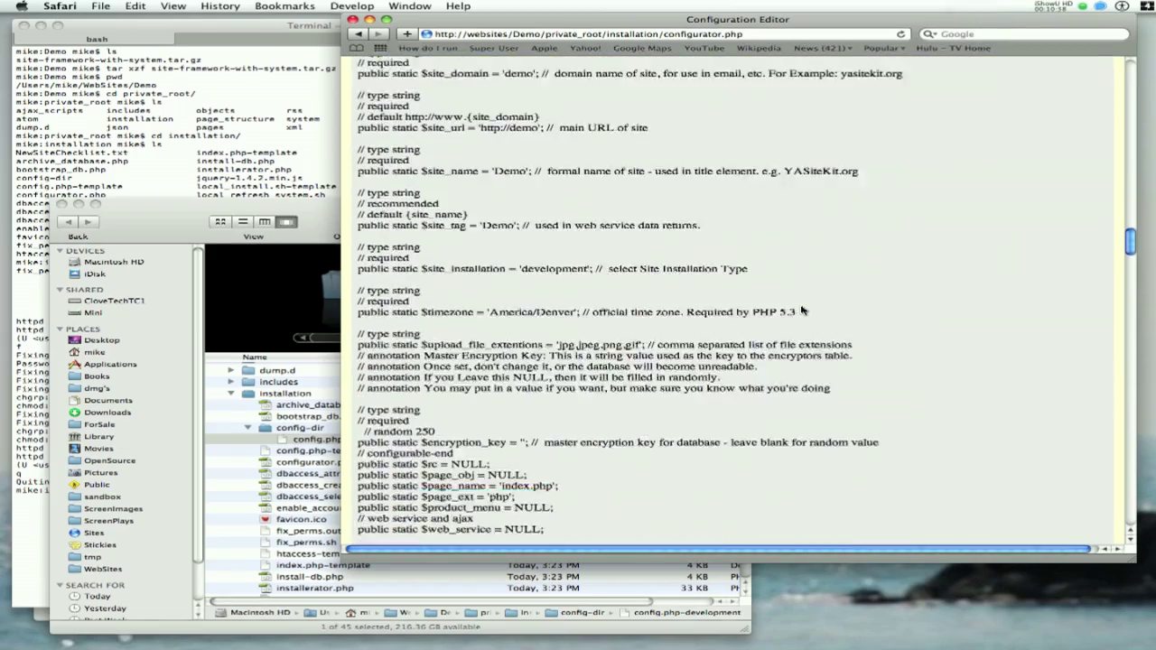
scroll(801, 310, down, 20)
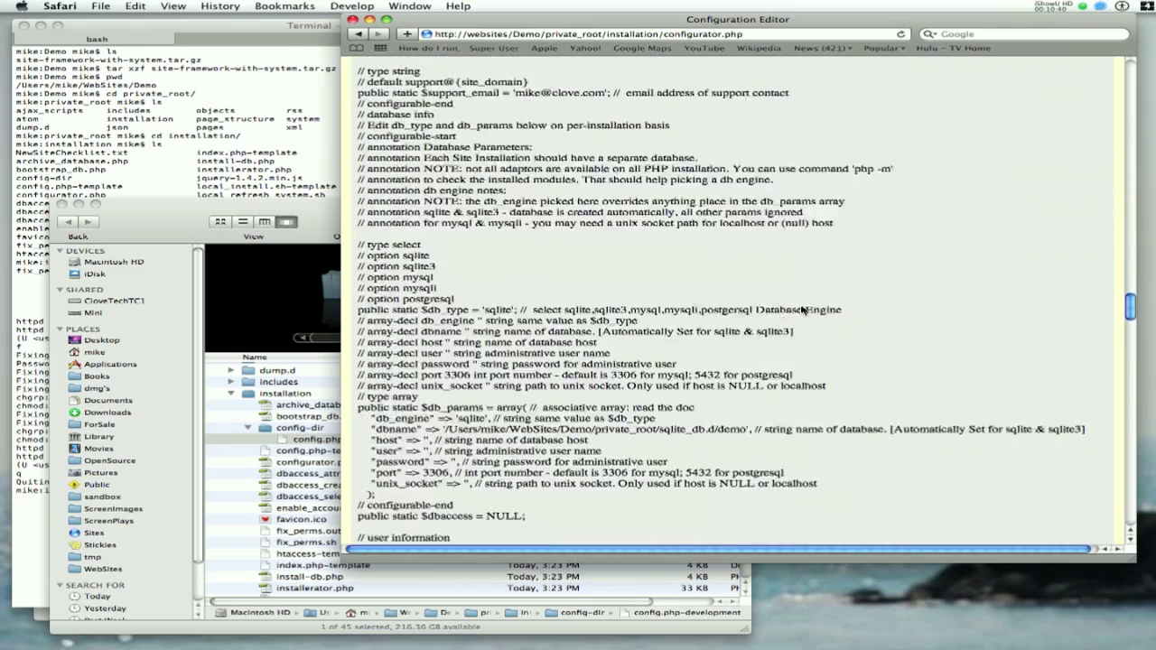
scroll(800, 310, down, 20)
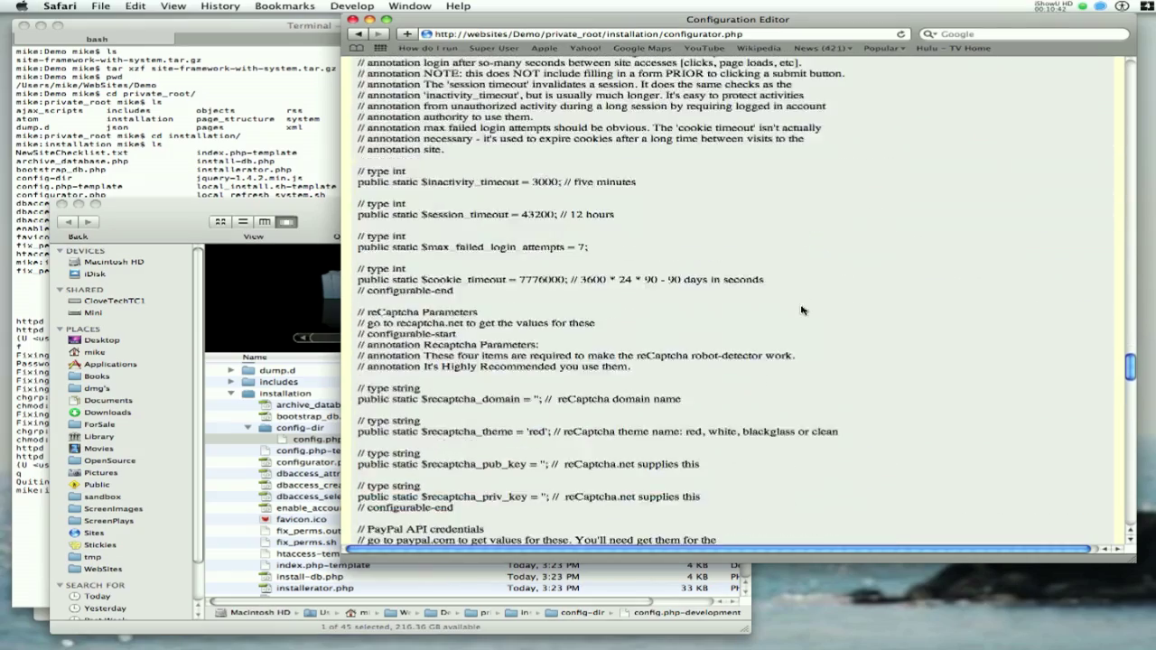
scroll(801, 309, down, 20)
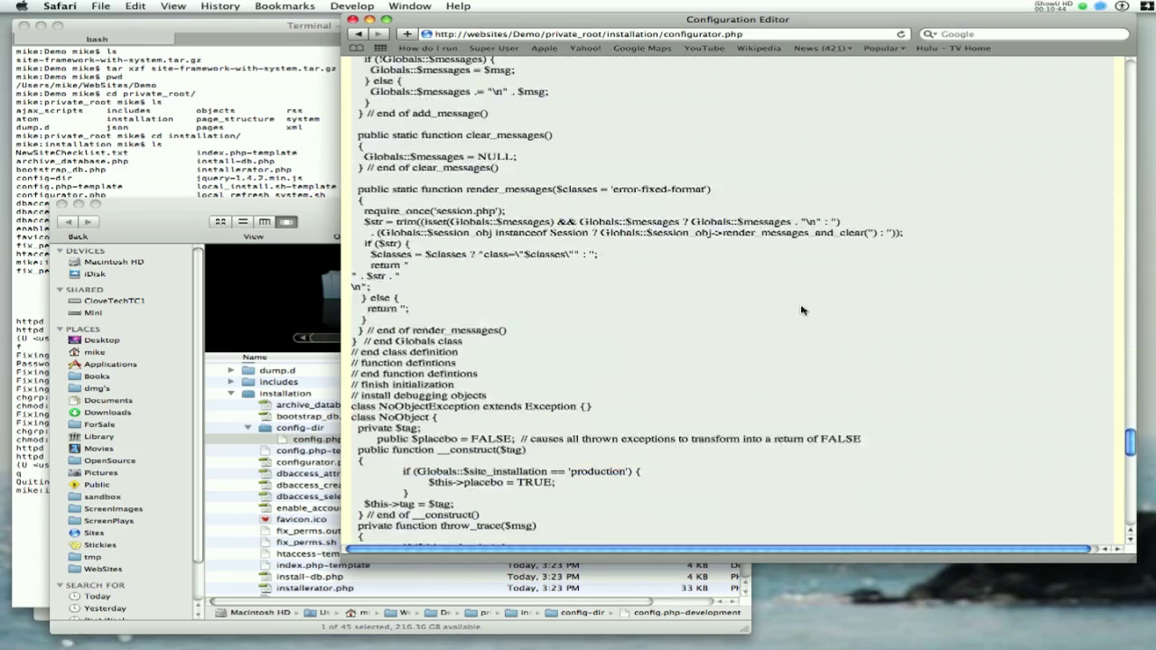
scroll(801, 310, down, 5)
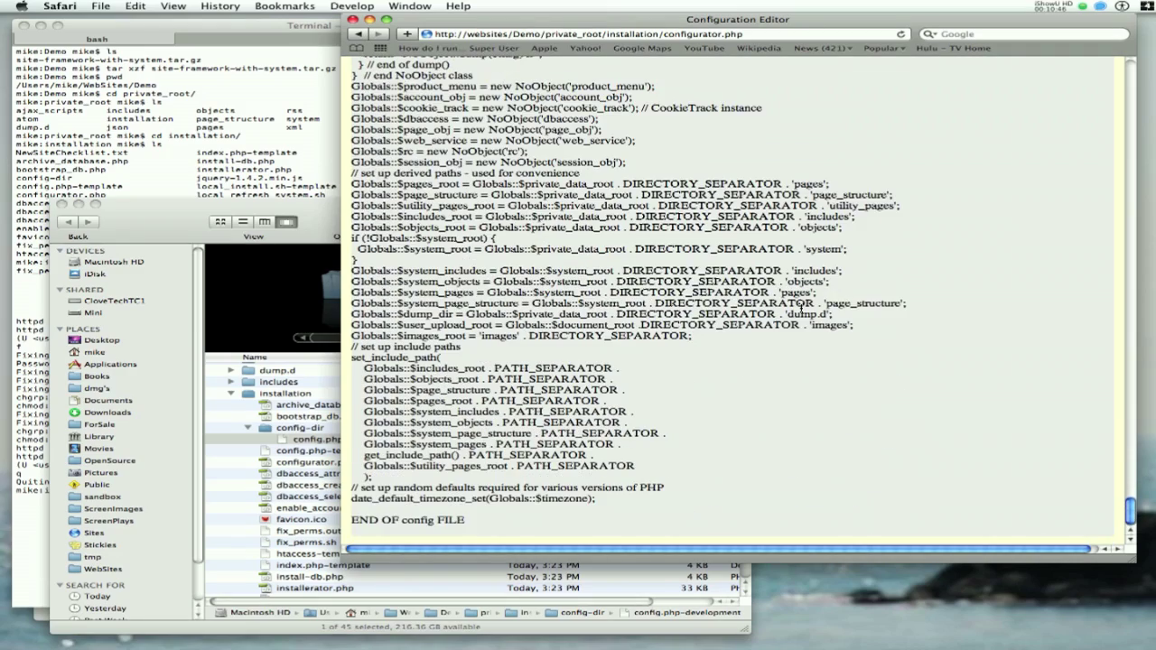
scroll(802, 310, up, 20)
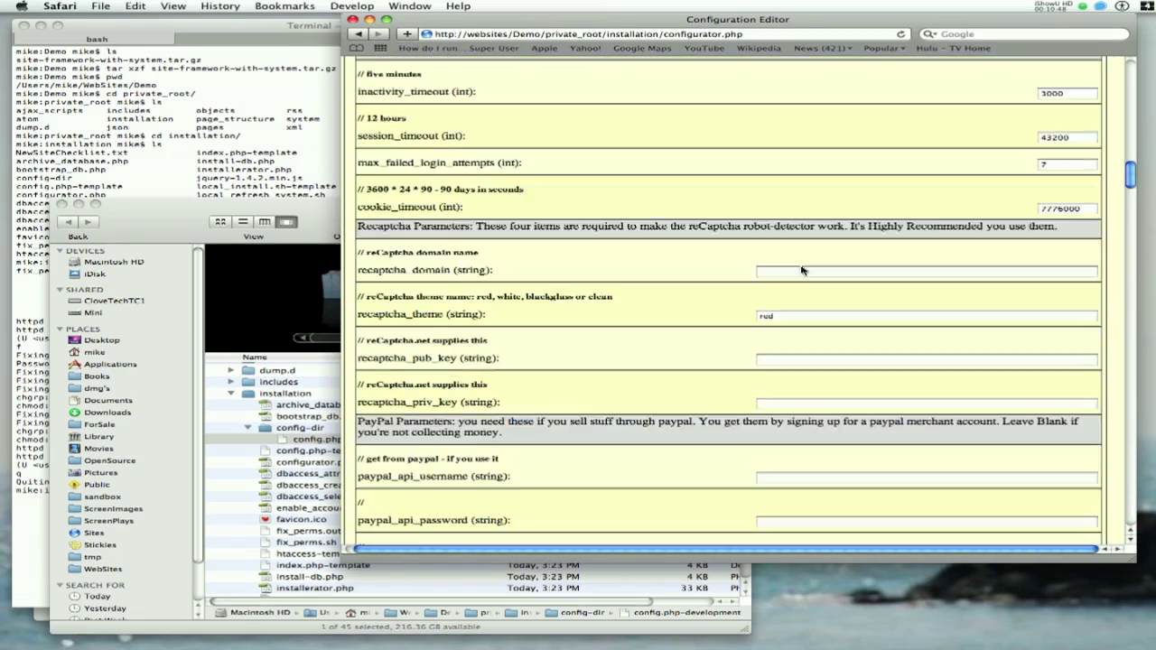
scroll(802, 270, up, 10)
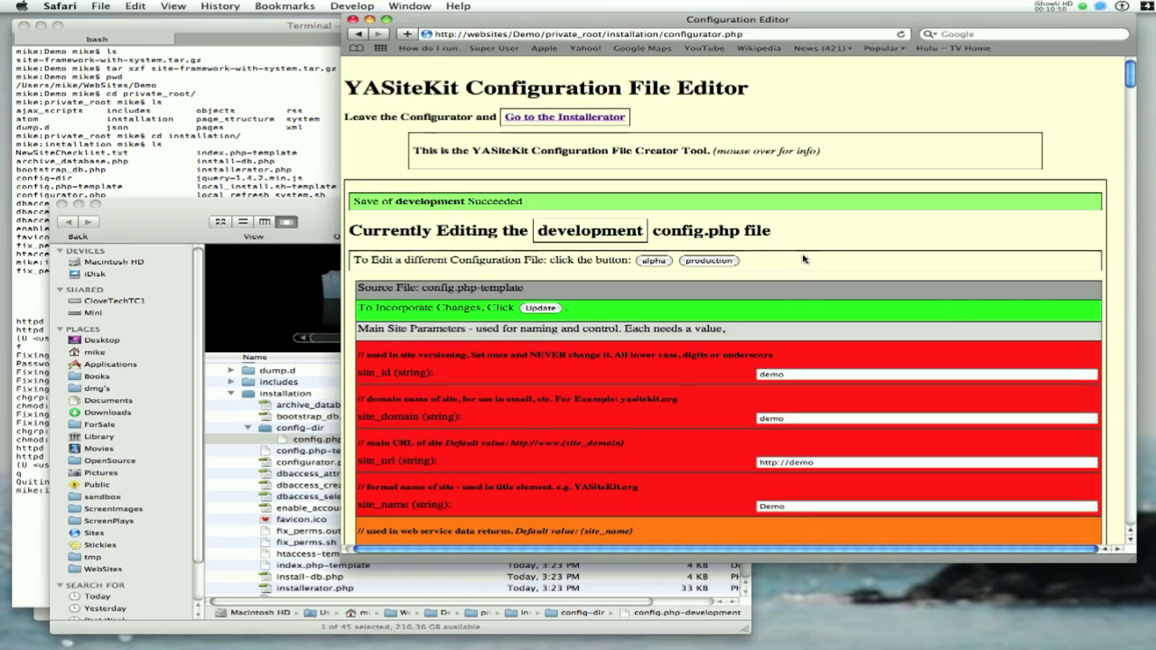
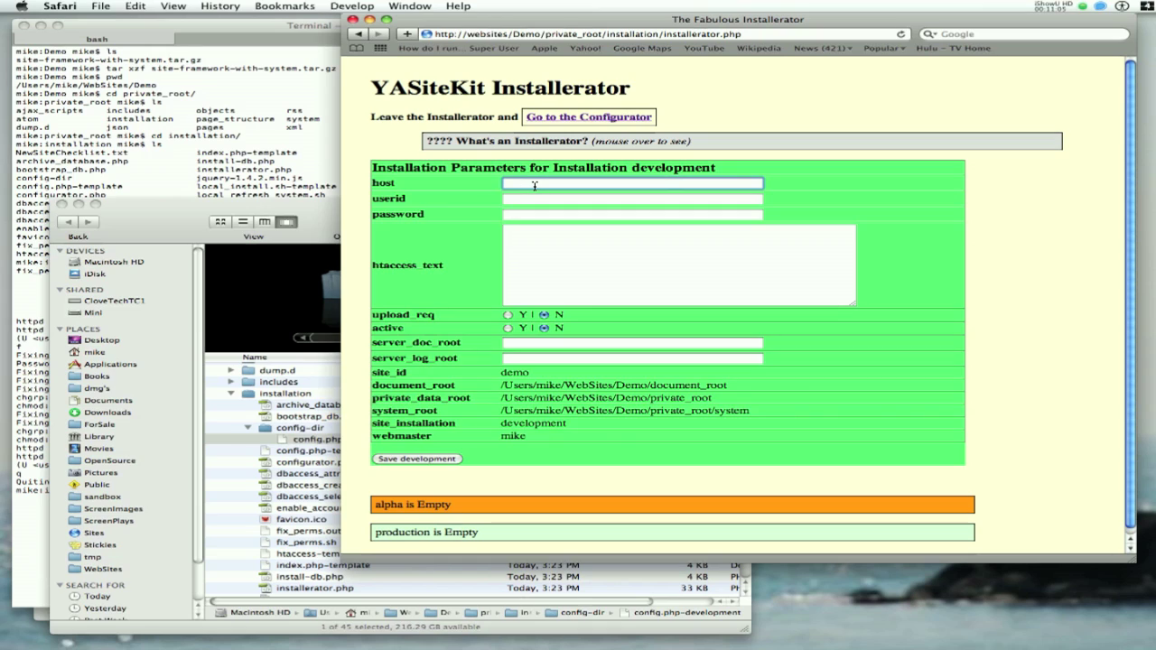
Save the development installation: host localhost, active, htdocs doc root, /opt/local/apache2/logs log root
text(host)
key(Tab)
key(Tab)
key(Tab)
key(Tab)
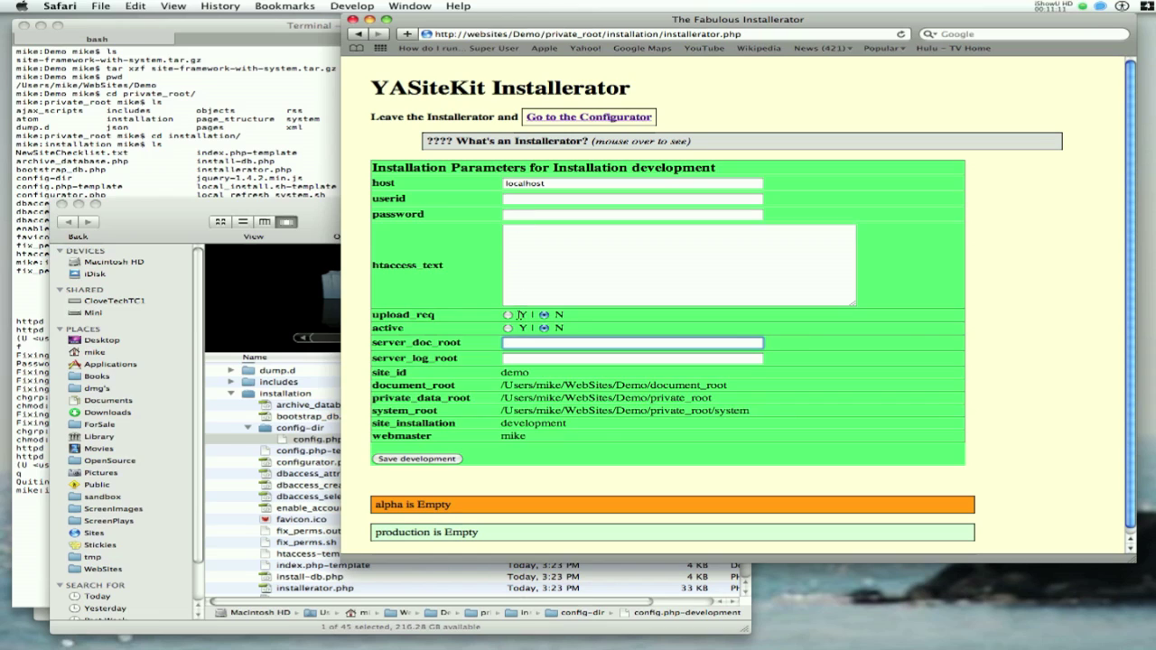
click(508, 328)
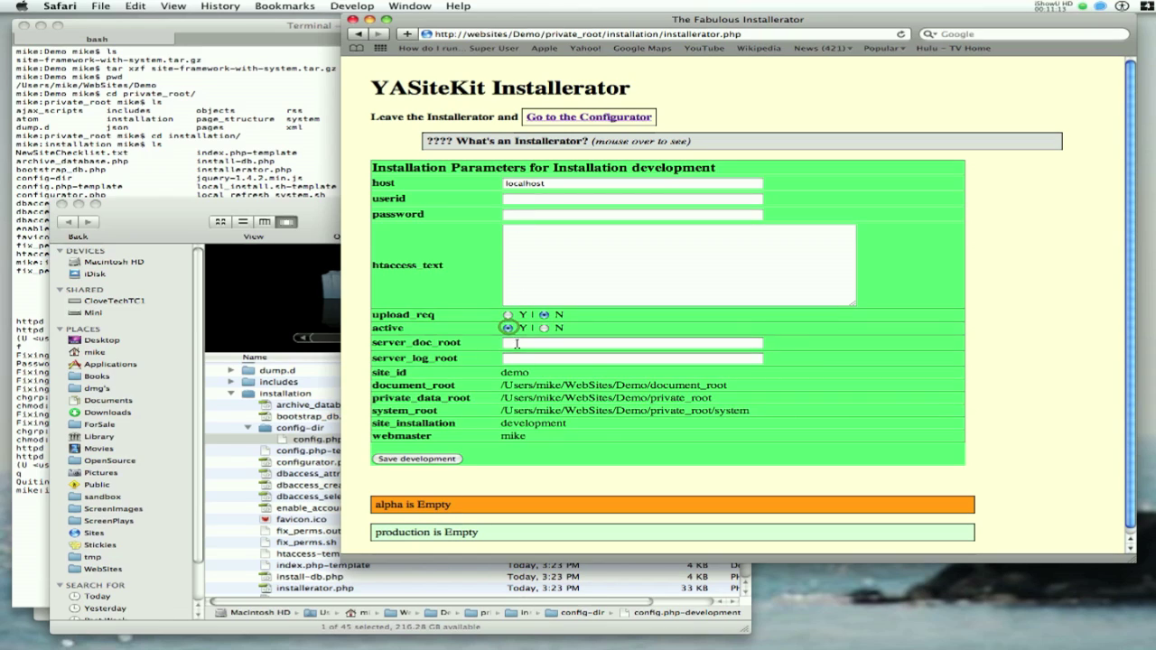
click(517, 343)
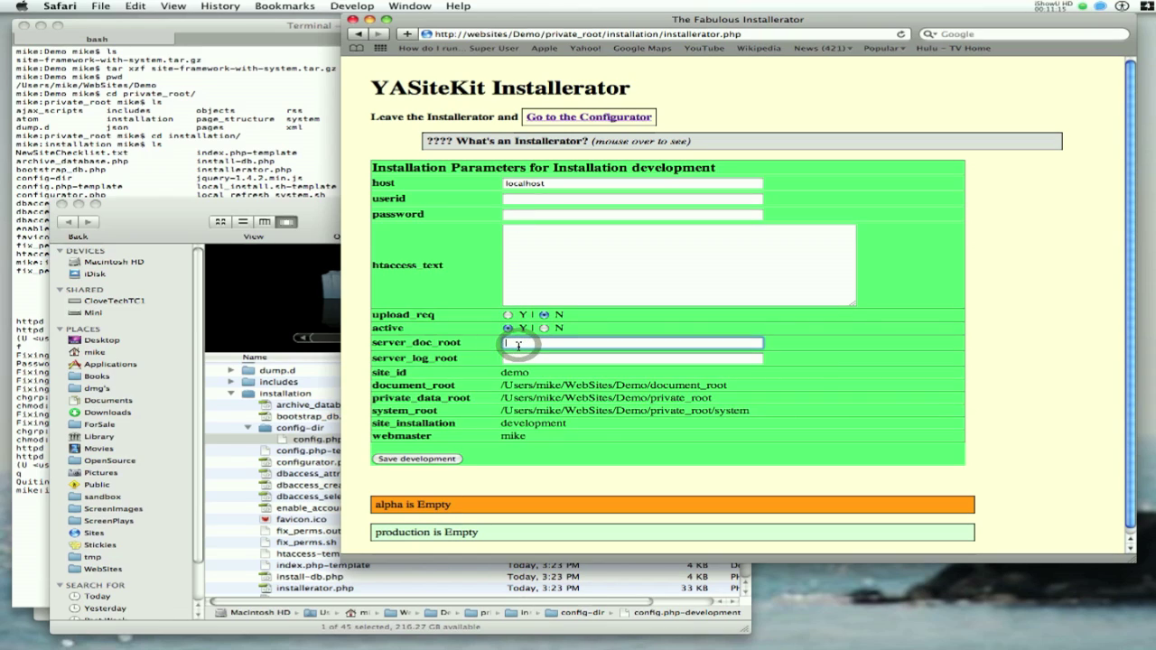
text(/)
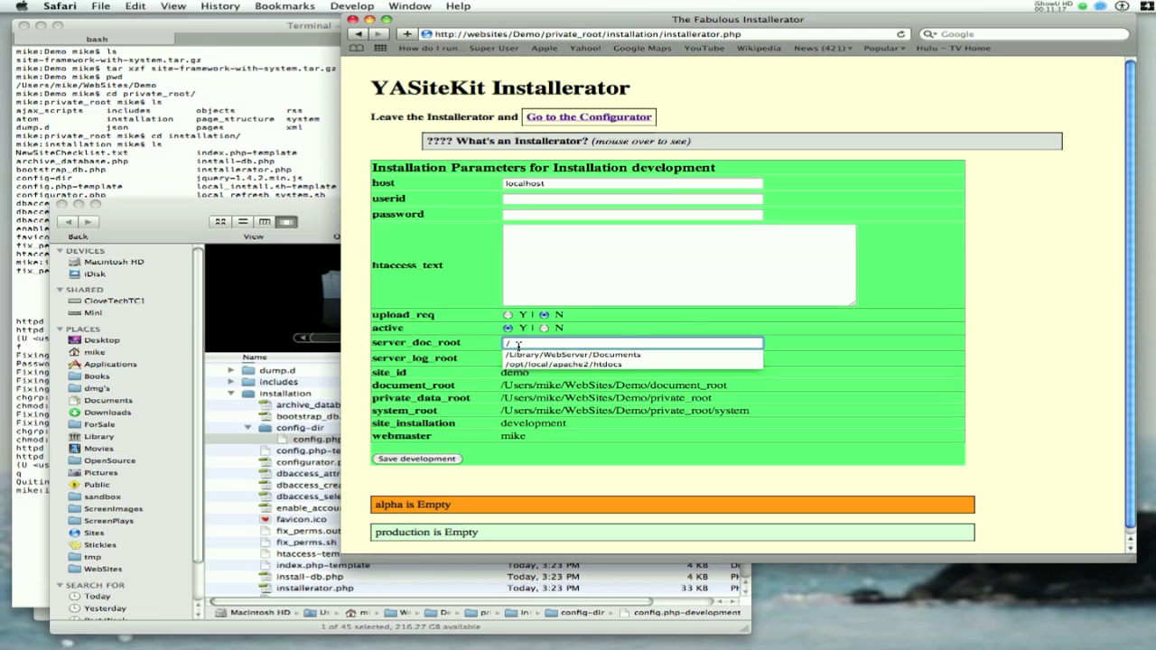
text(opt/local/apache2/htdocs)
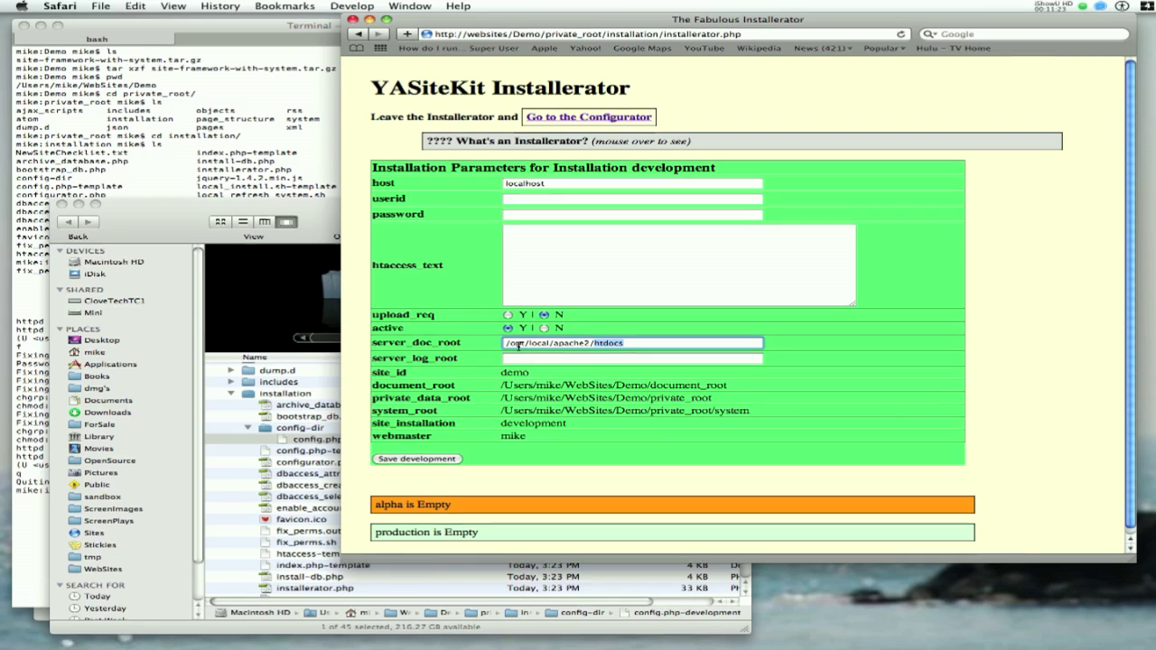
key(Tab)
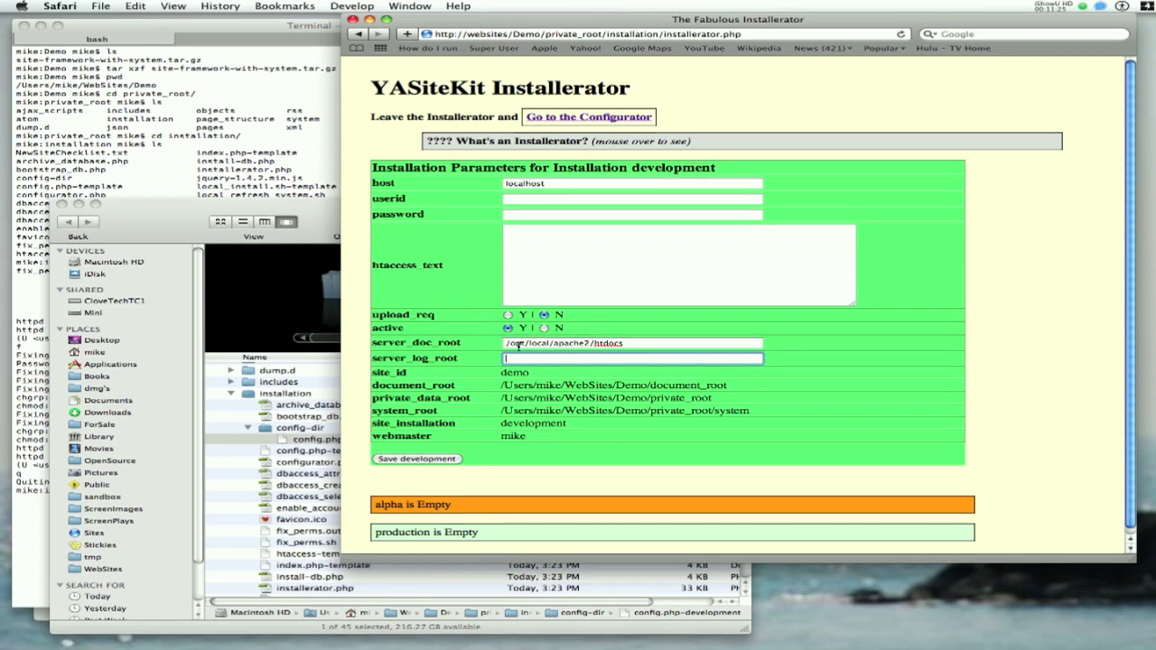
text(/opt/loc)
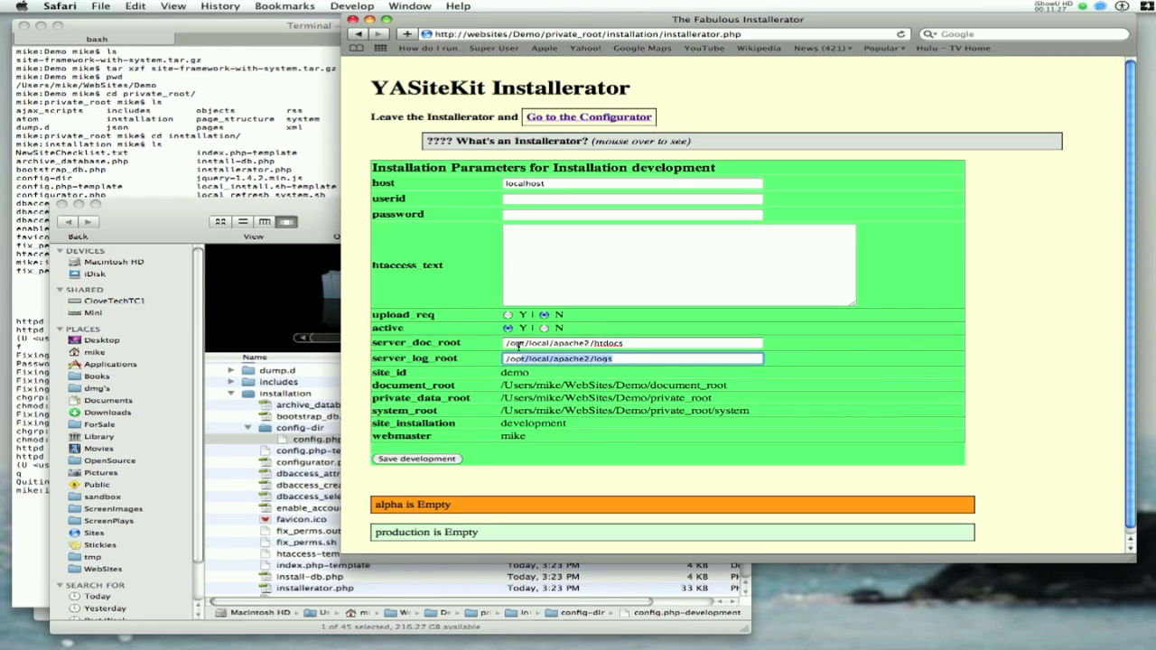
text(al/apache2/logs)
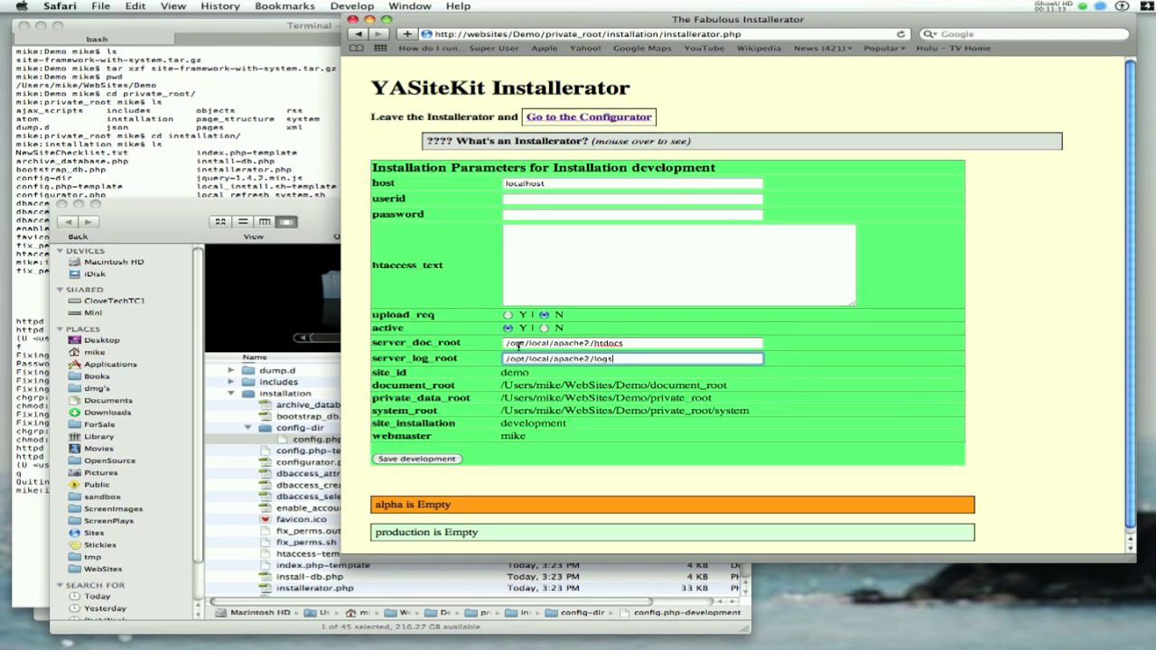
click(415, 459)
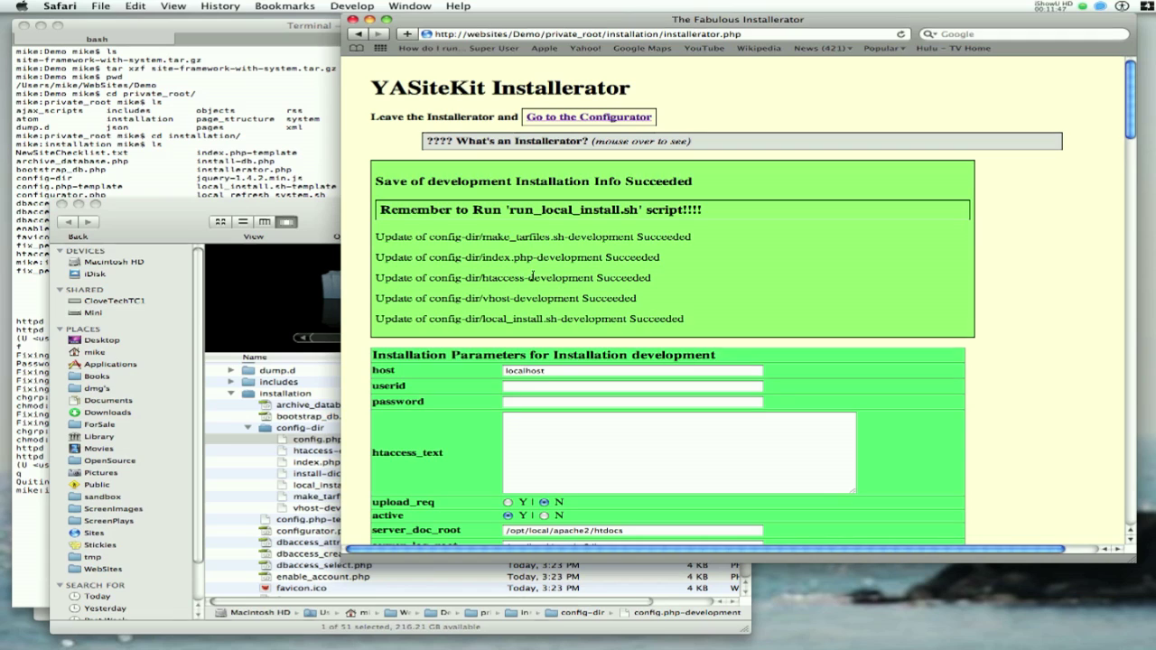
click(30, 423)
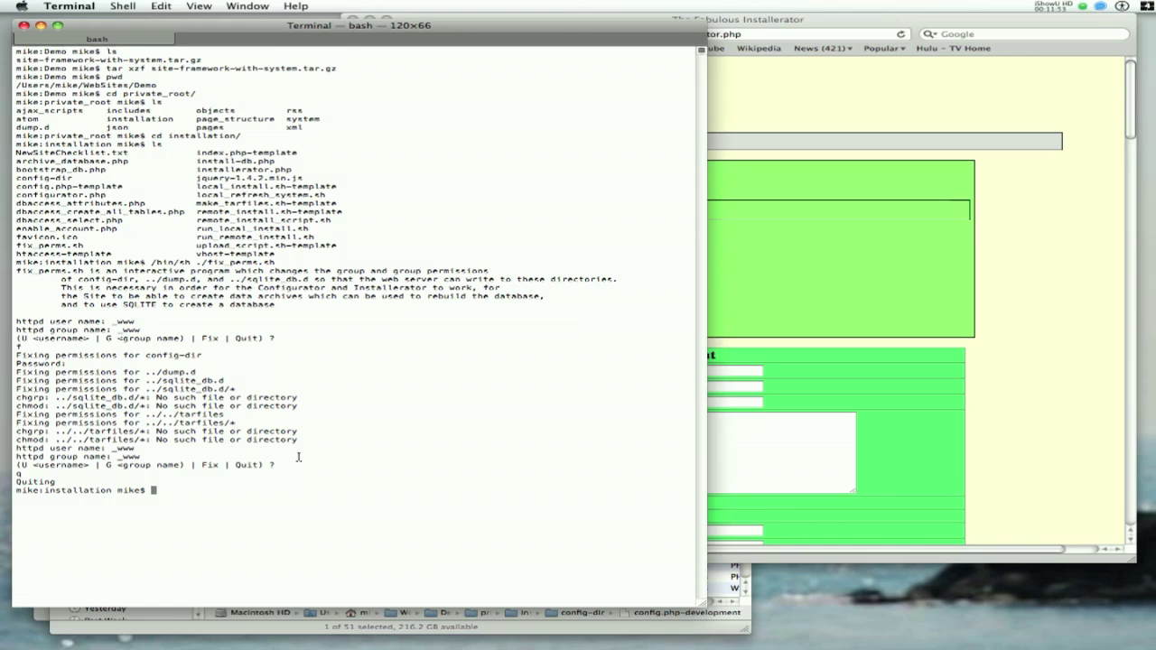
Run run_local_install.sh with /bin/sh and answer q at the Fix/Quit prompt
text(/bin/)
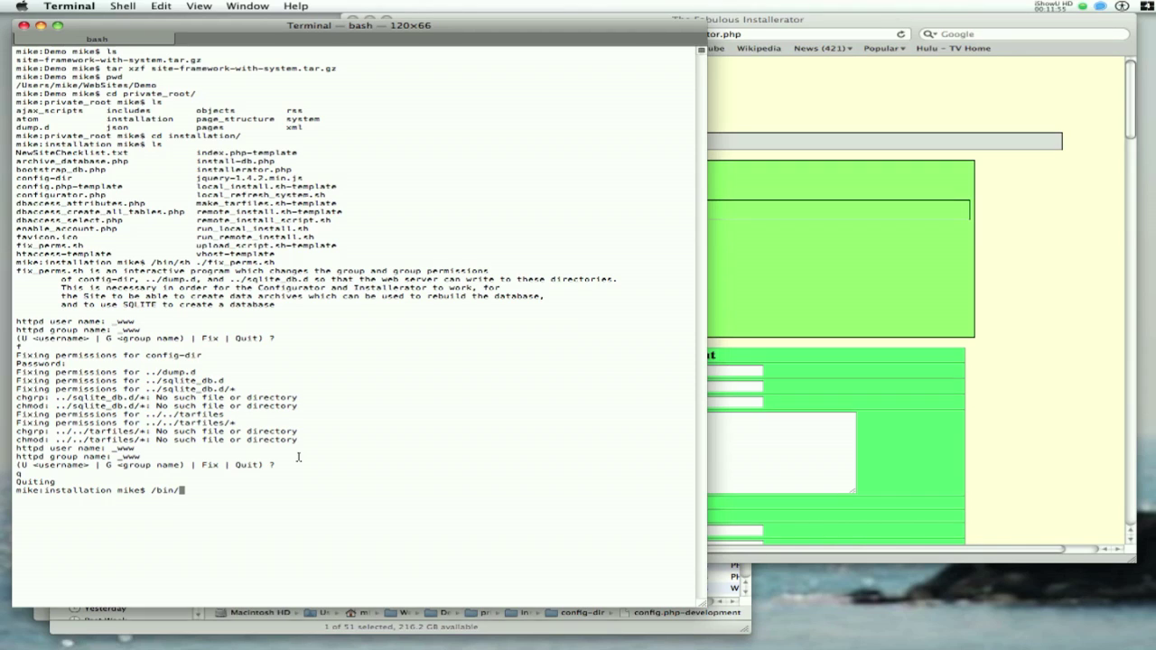
text(sh run_)
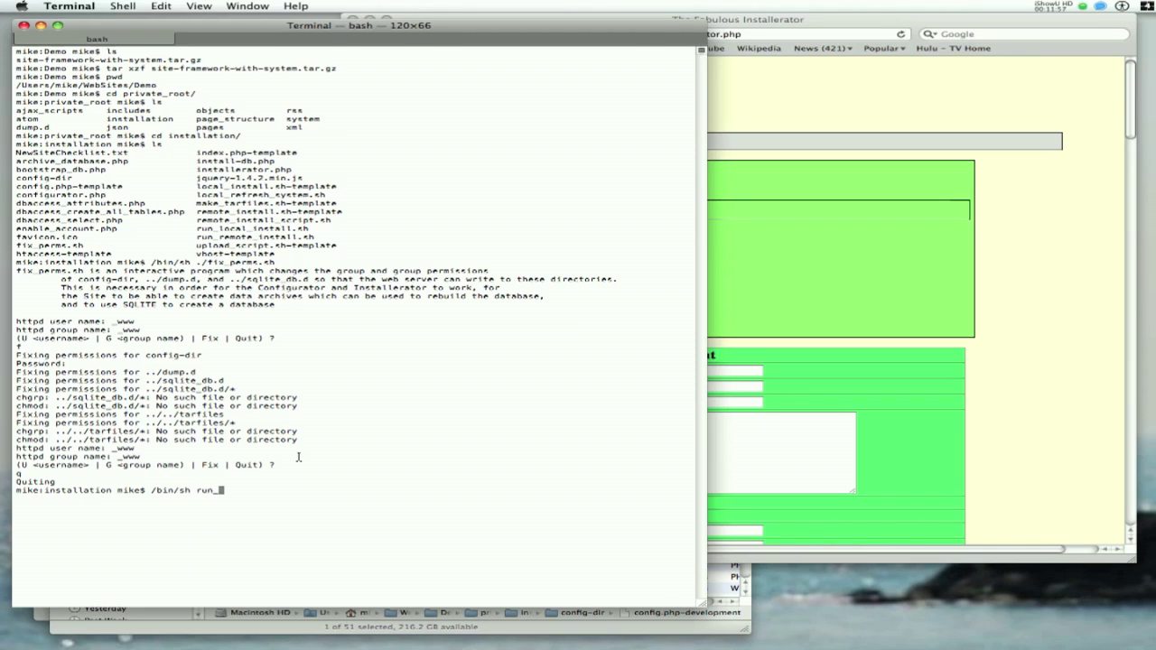
text(local)
key(Tab)
key(Return)
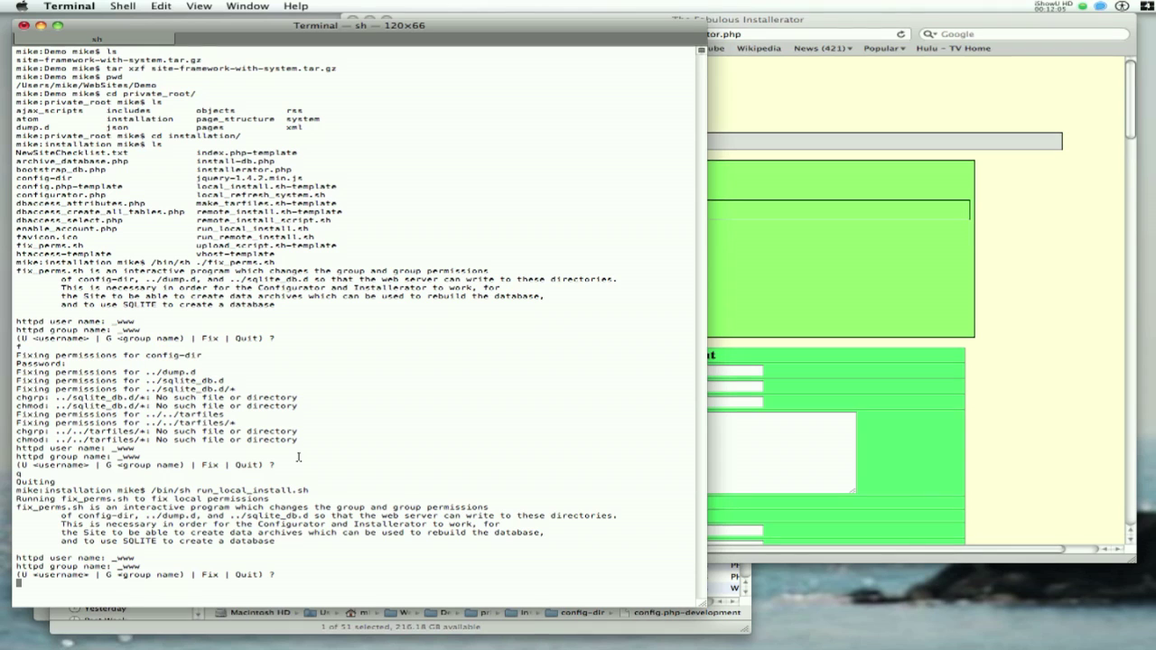
text(q)
key(Return)
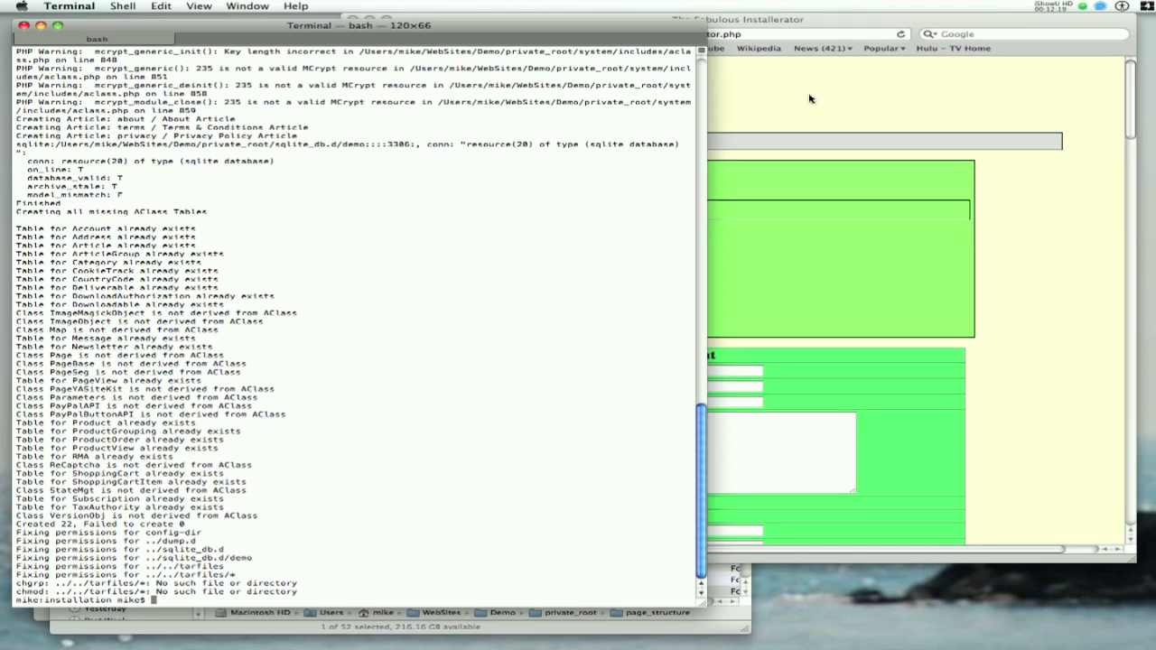
Go up to private_root, list it, and list sqlite_db.d to find the demo database
text(cd ..)
key(Return)
text(ls -l)
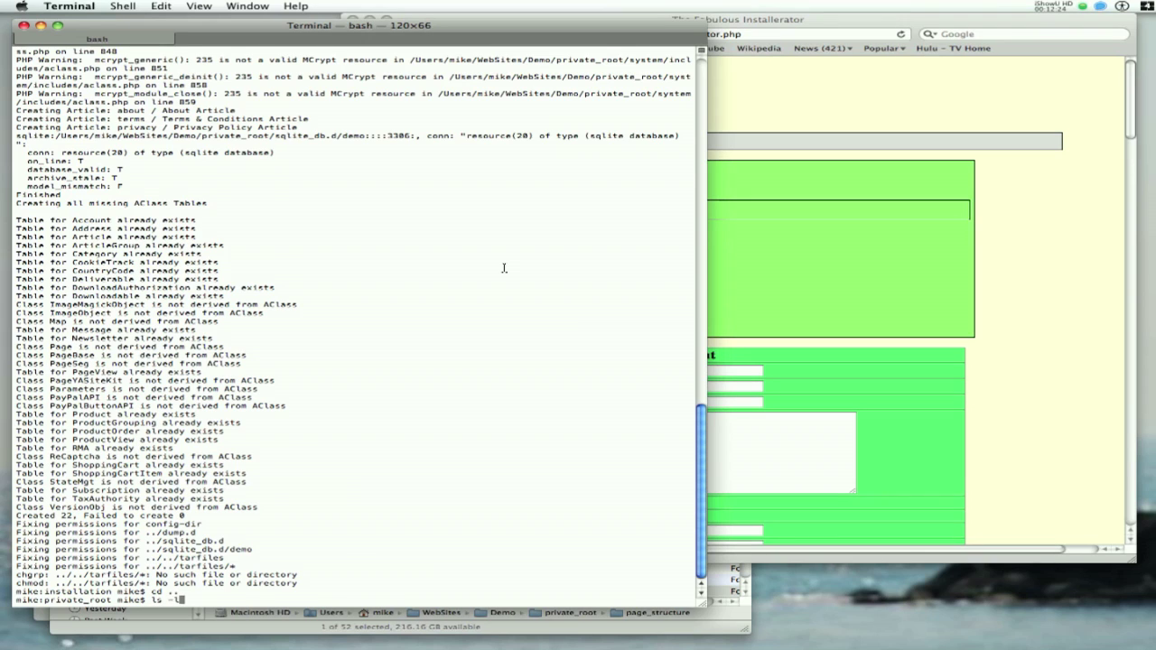
key(Return)
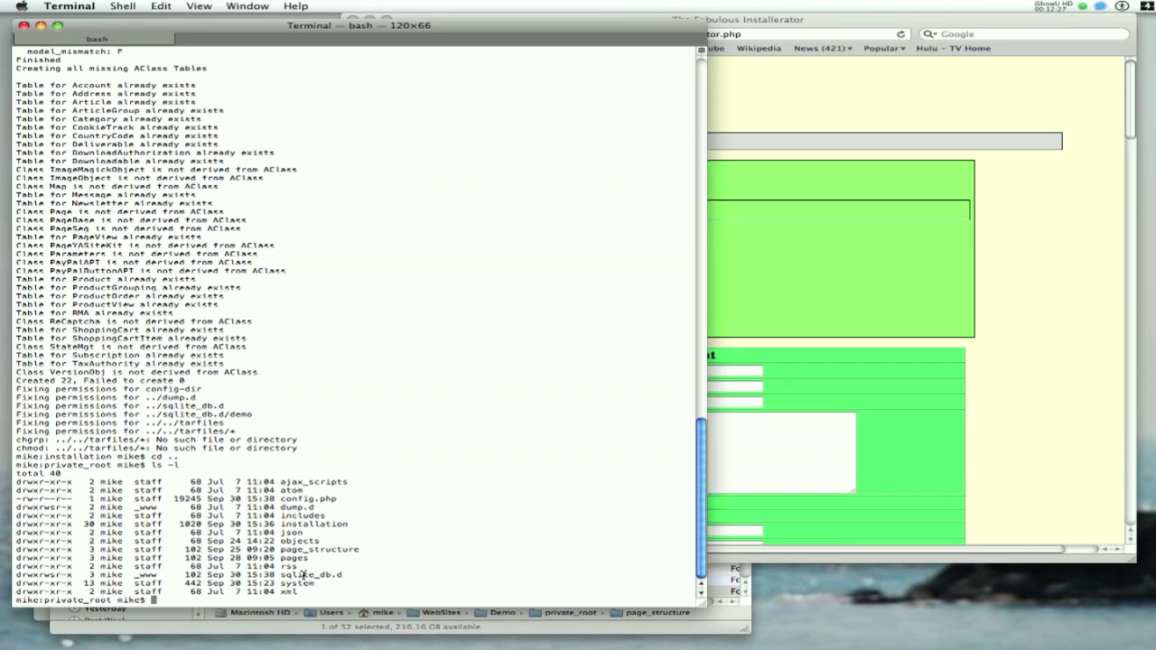
drag(281, 576, 351, 576)
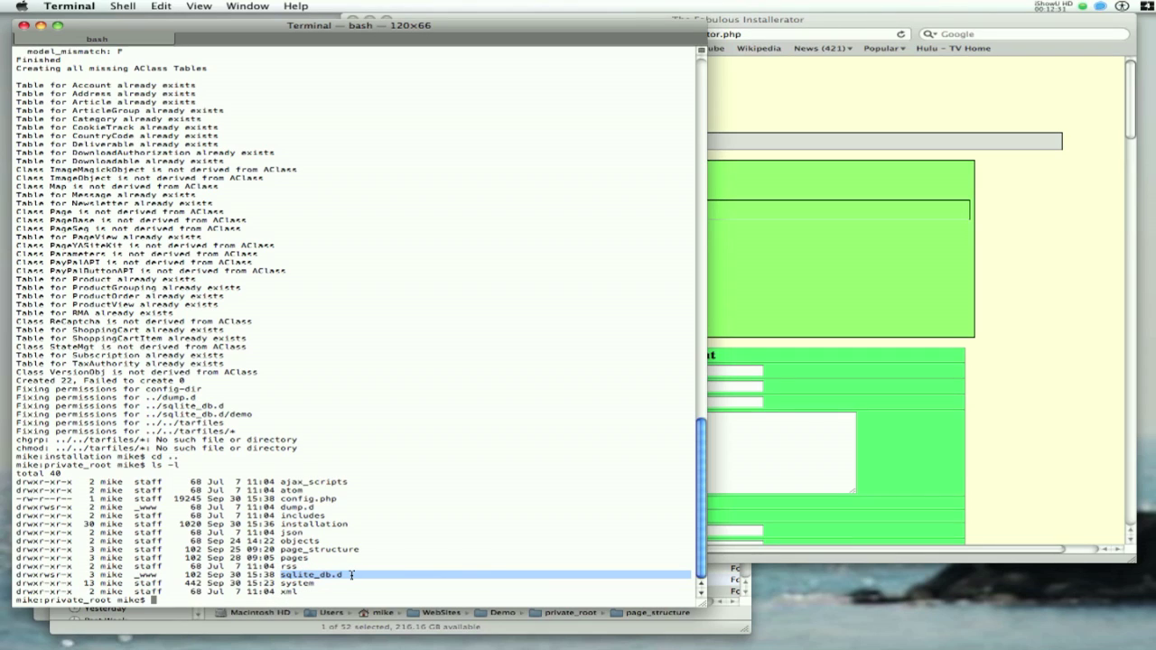
click(352, 575)
text(l)
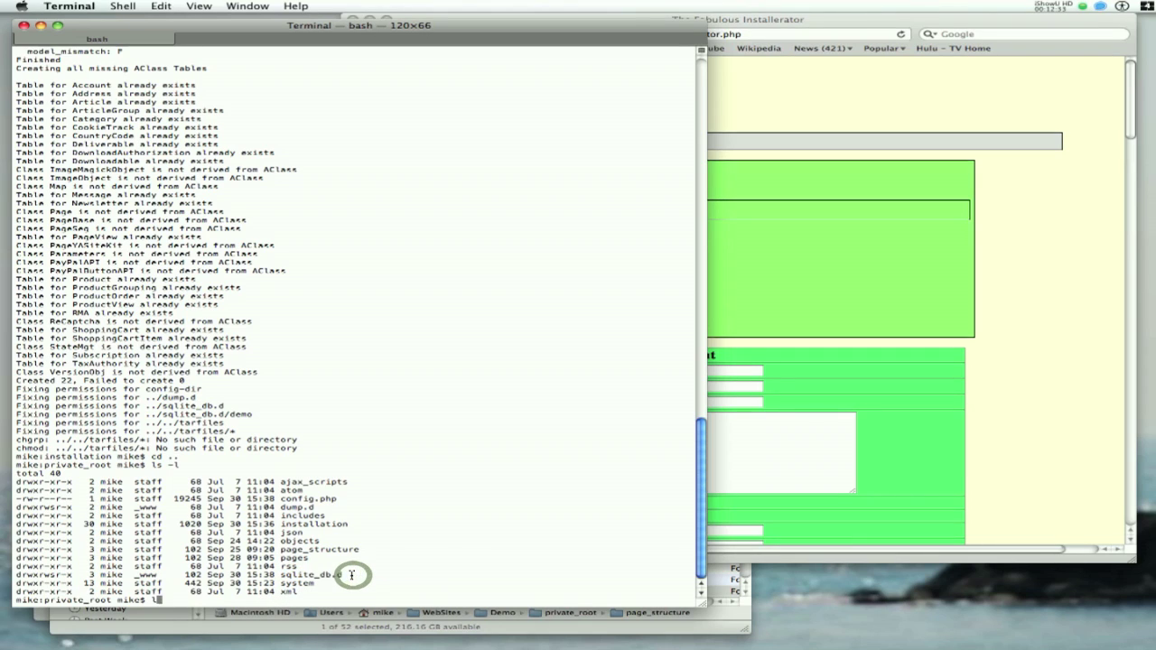
text(s sqlite_db.d/)
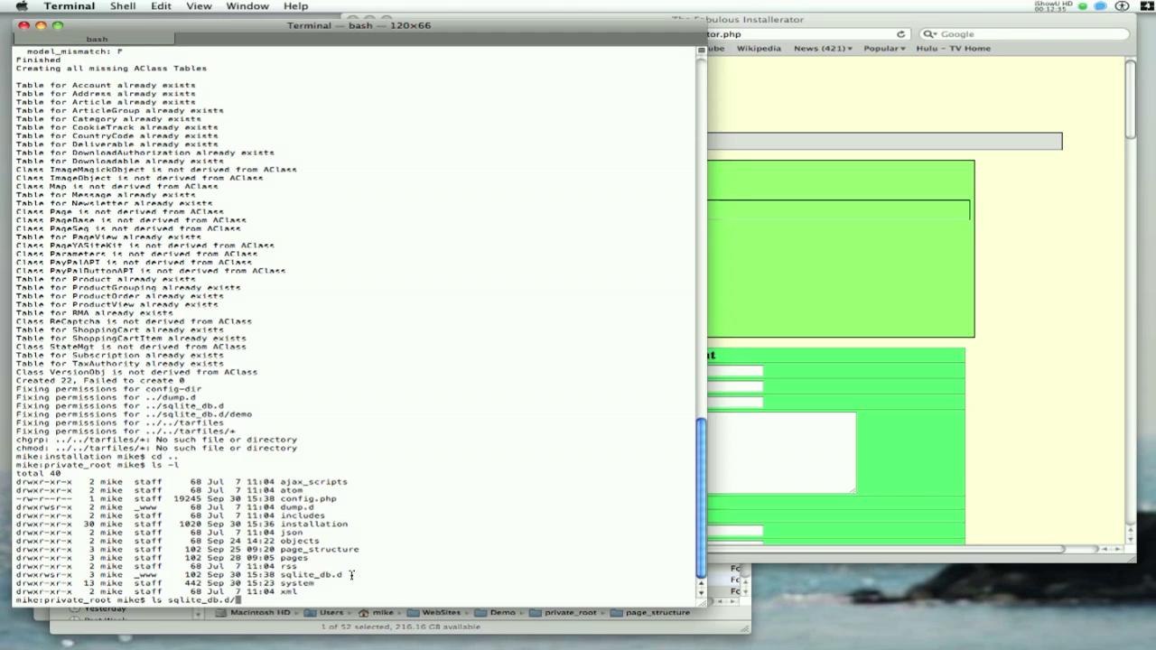
key(Return)
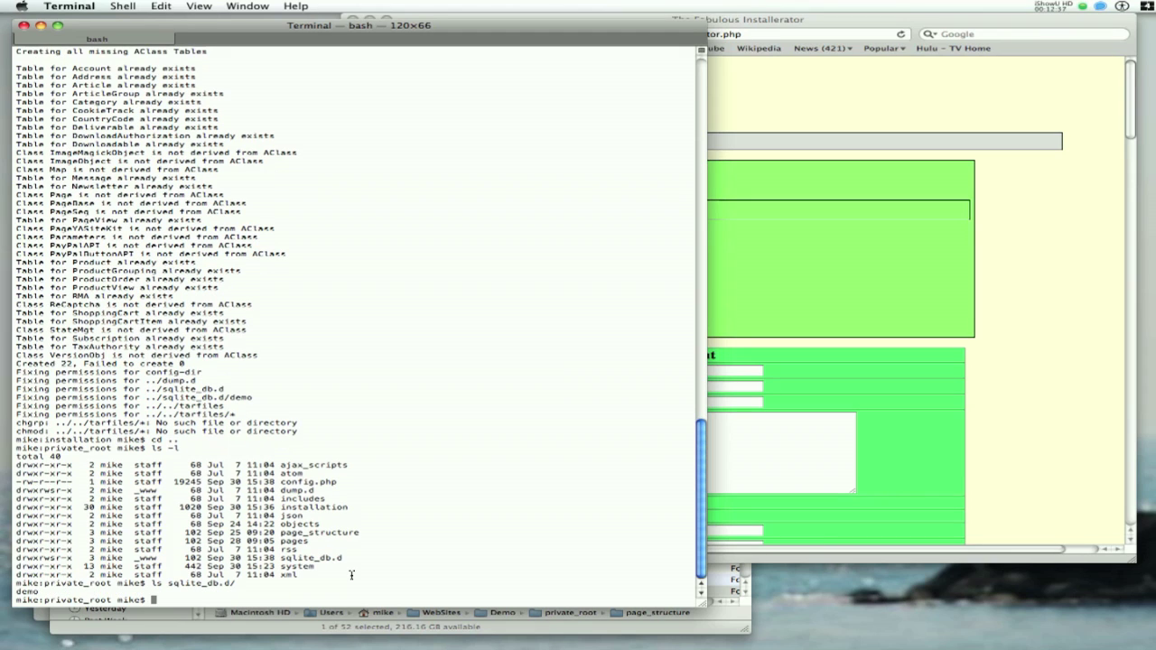
click(1030, 235)
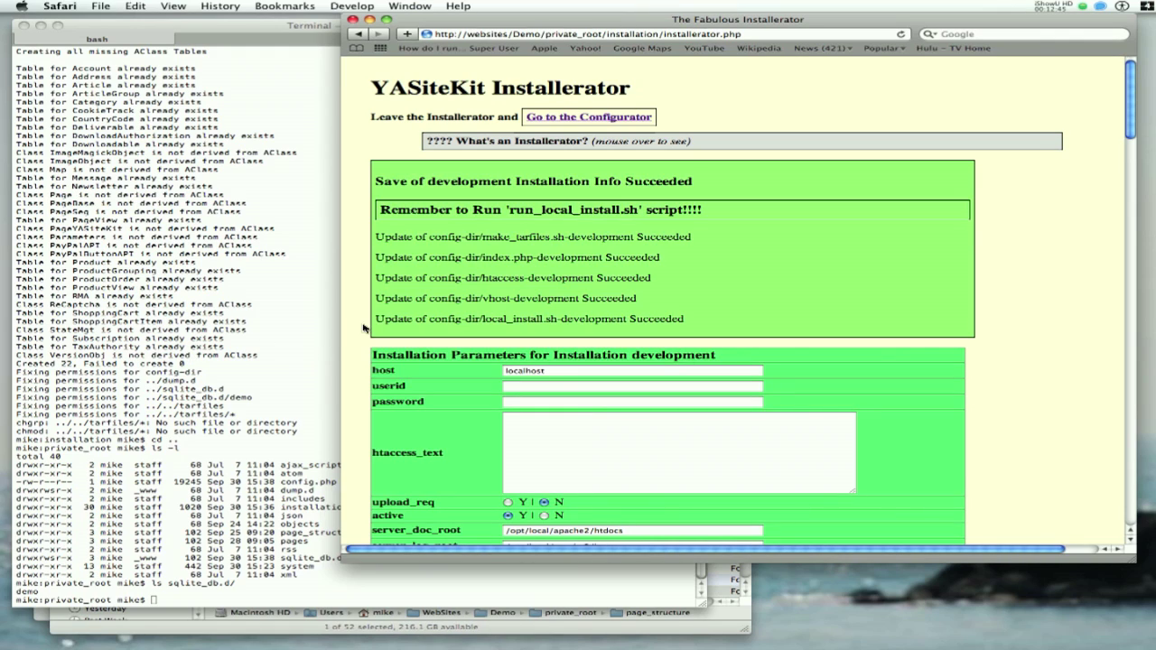
Change into the installation folder and list the config-dir files
click(273, 308)
text(cd ins)
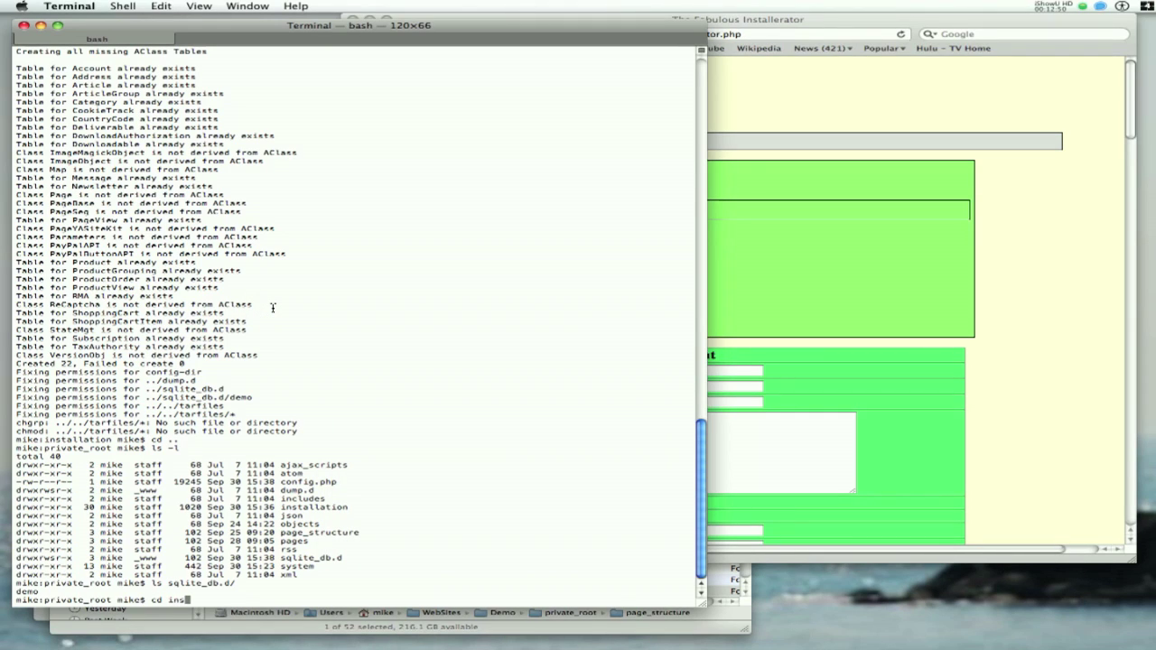
key(Tab)
key(Return)
text(ls )
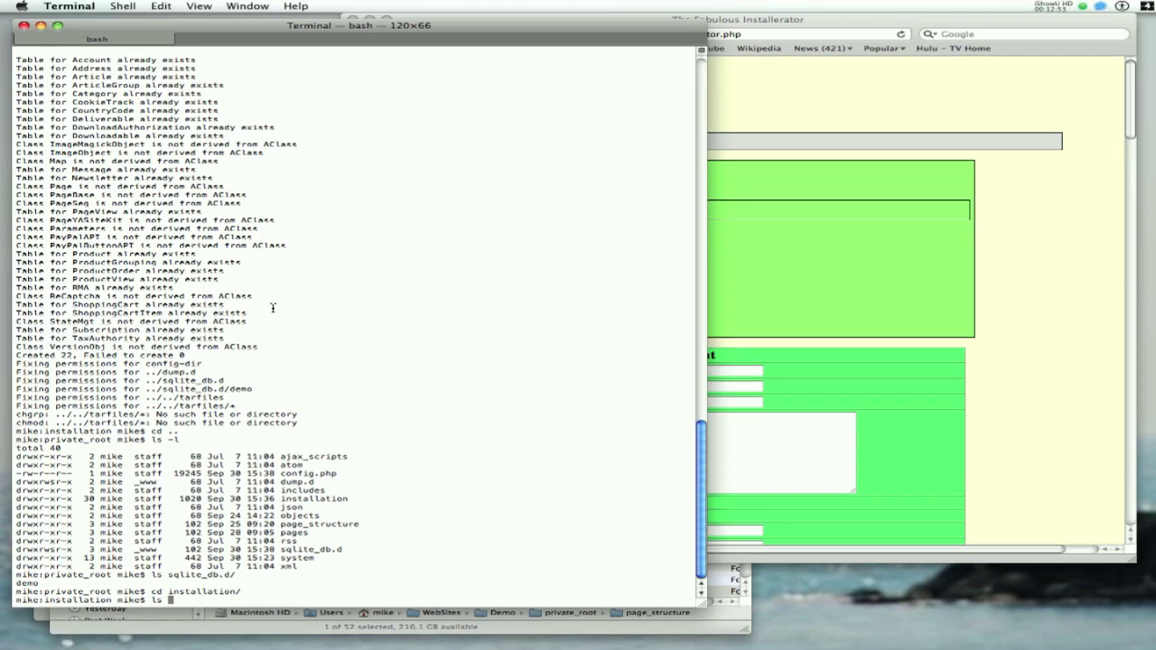
text(config-)
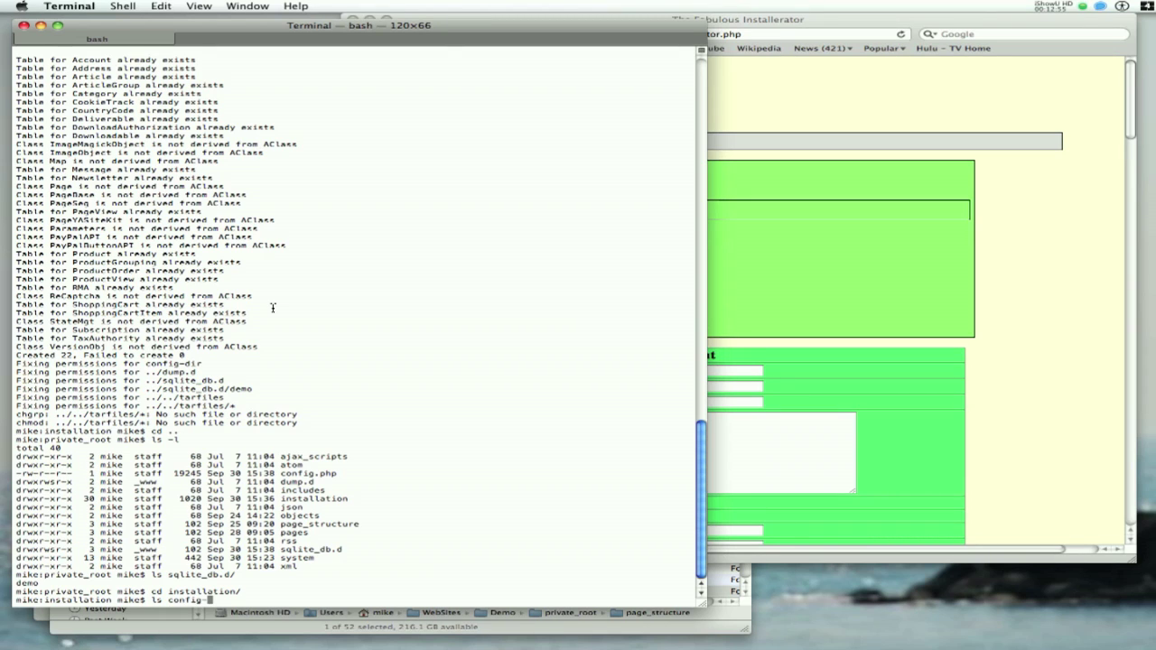
text(dir)
key(Return)
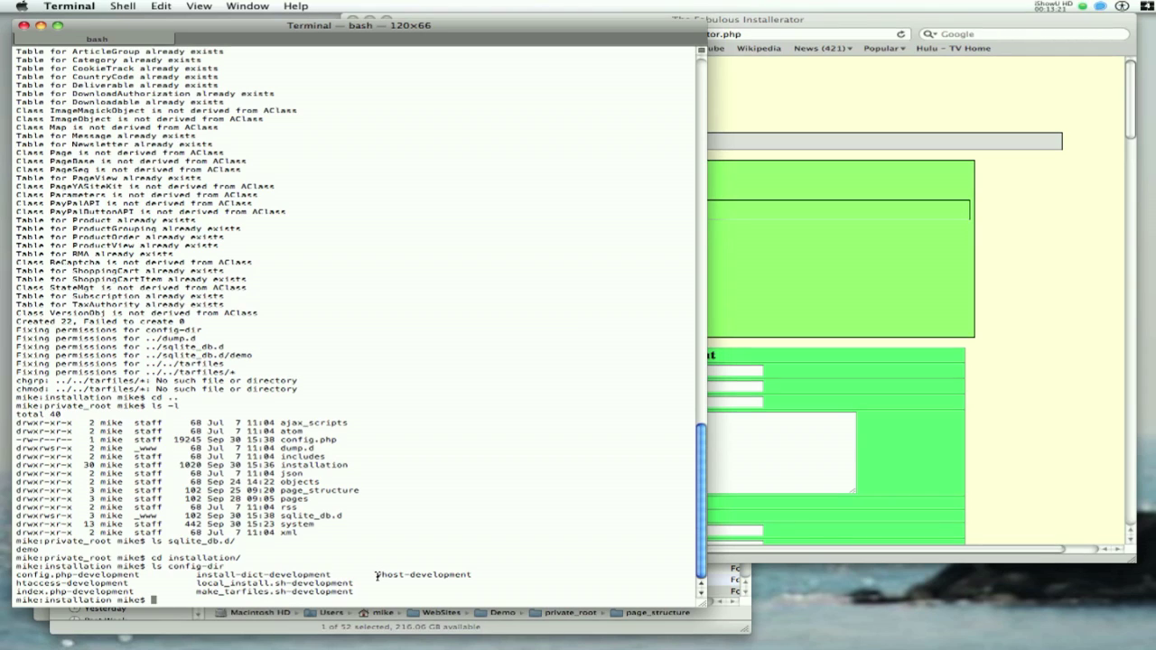
Print config-dir/vhost-development, then enter the cat /etc/hosts command
text(cat )
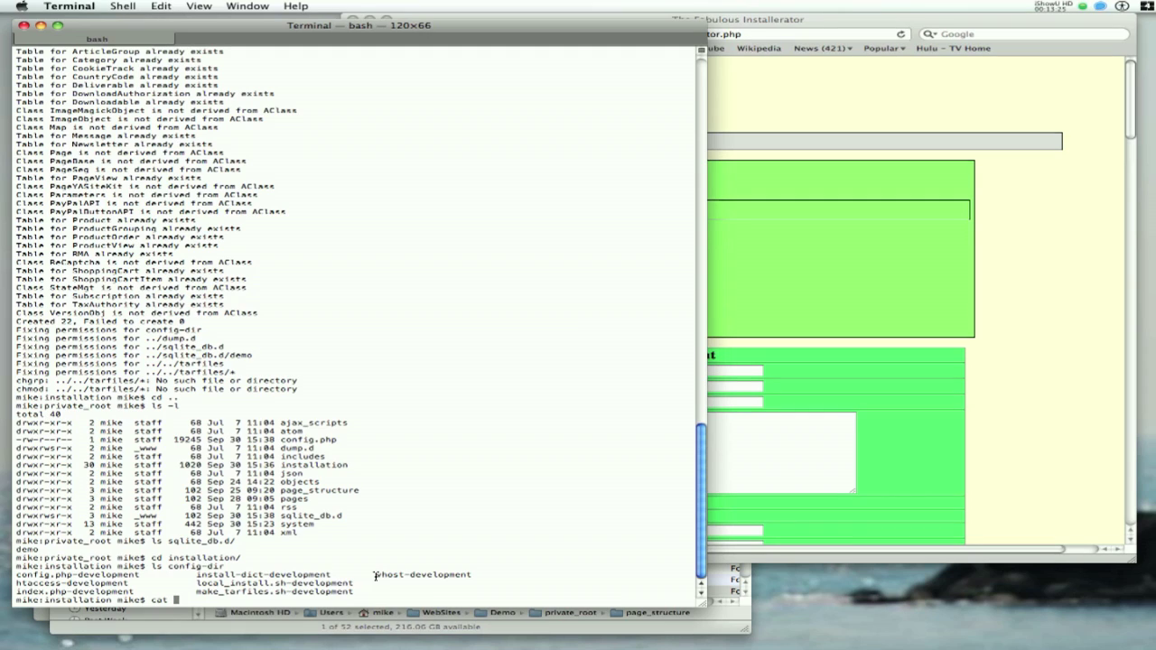
text(config-dir/v)
key(Tab)
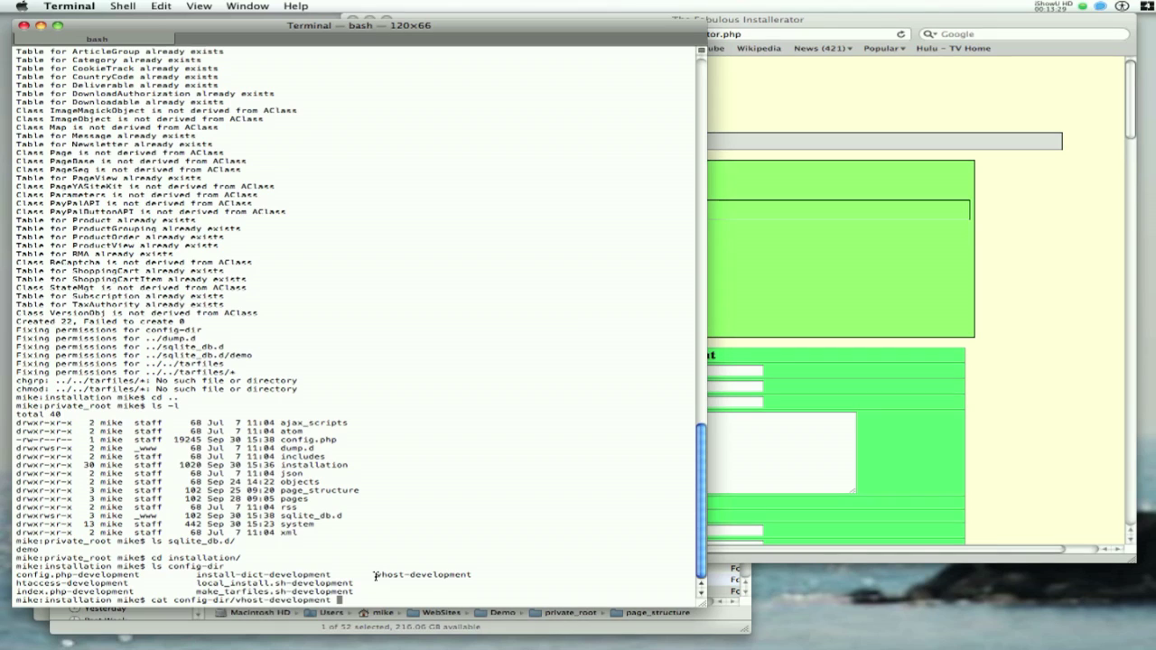
key(Return)
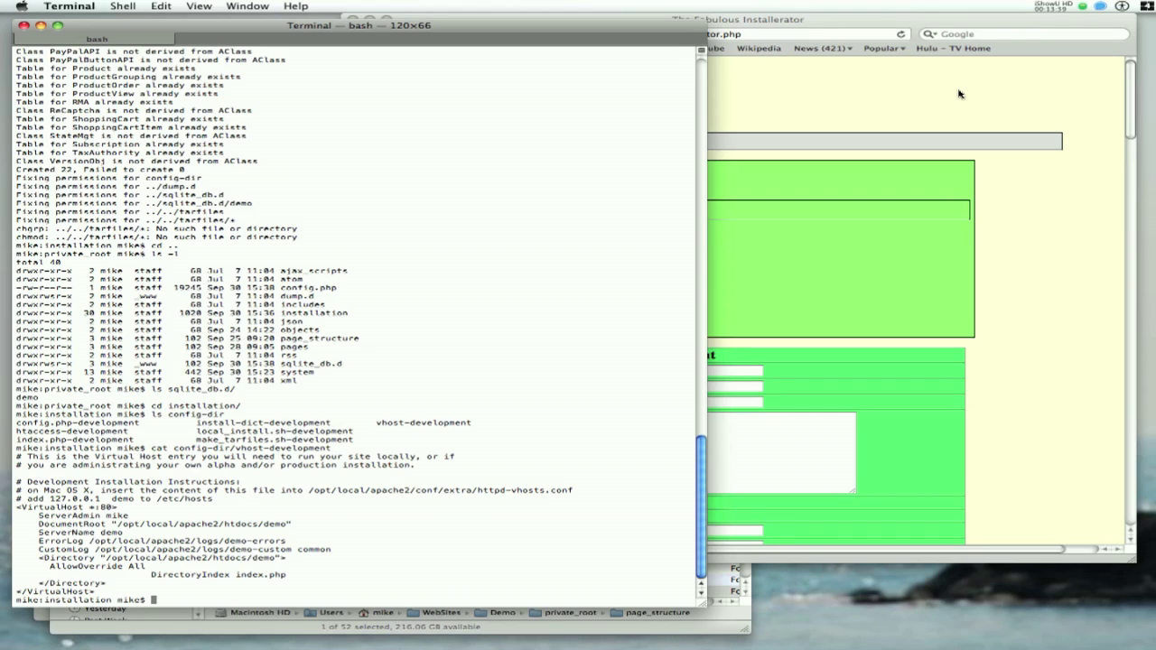
click(500, 202)
text(cat /etc/hosts)
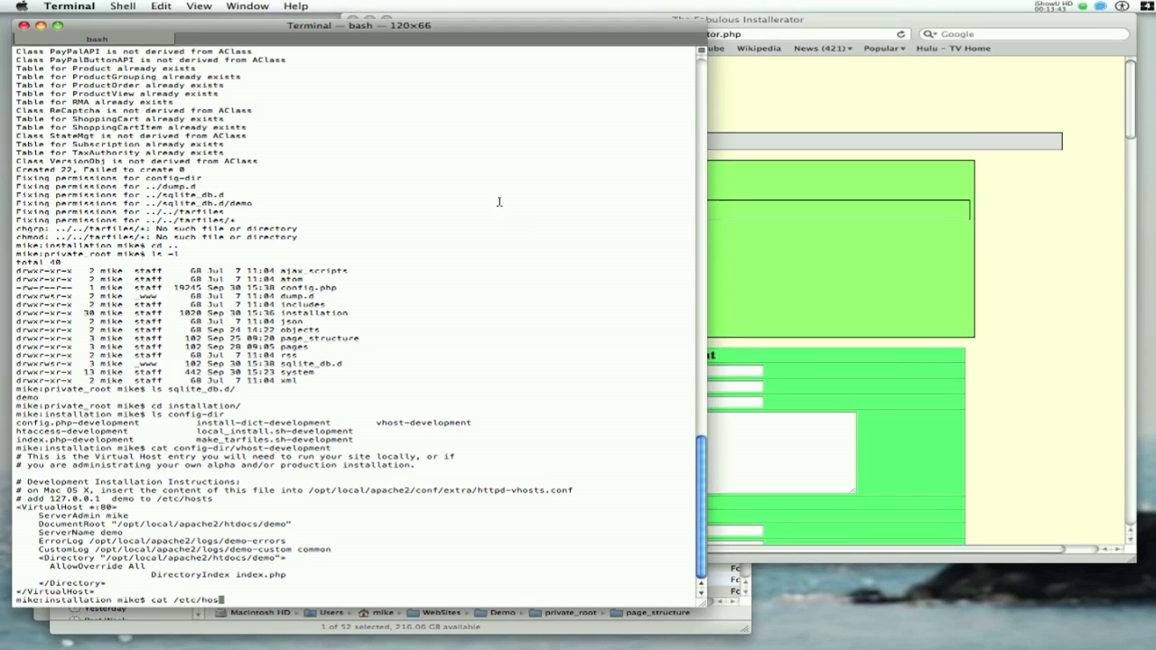
Print /etc/hosts and highlight its 127.0.0.1 demo entry
key(Return)
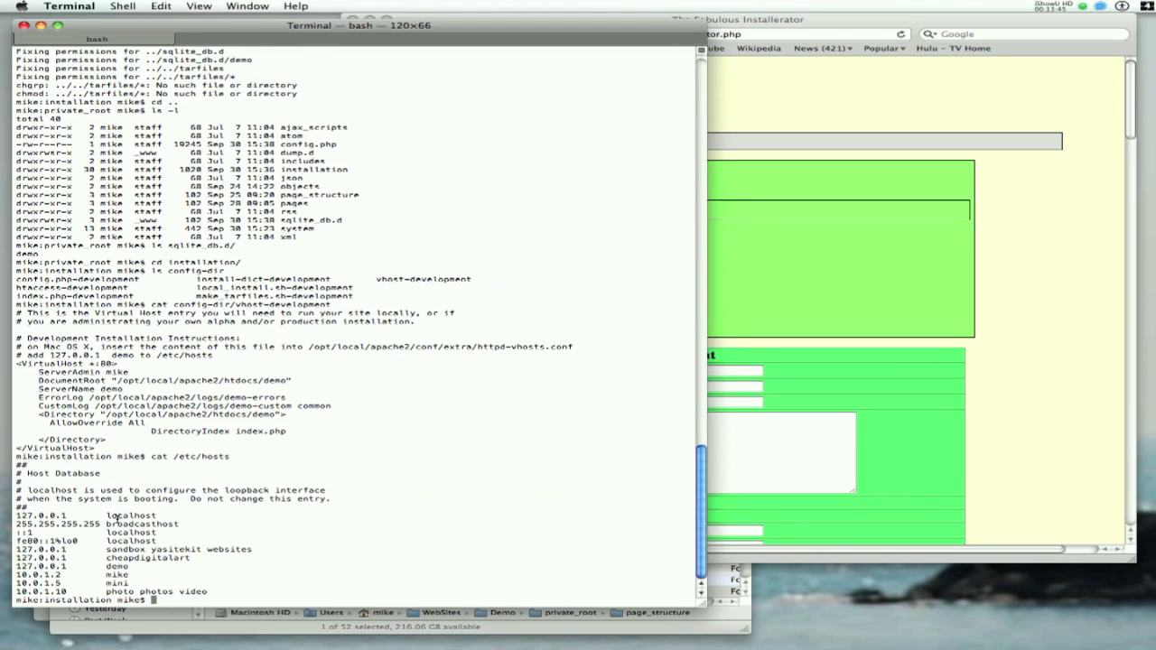
drag(136, 568, 16, 567)
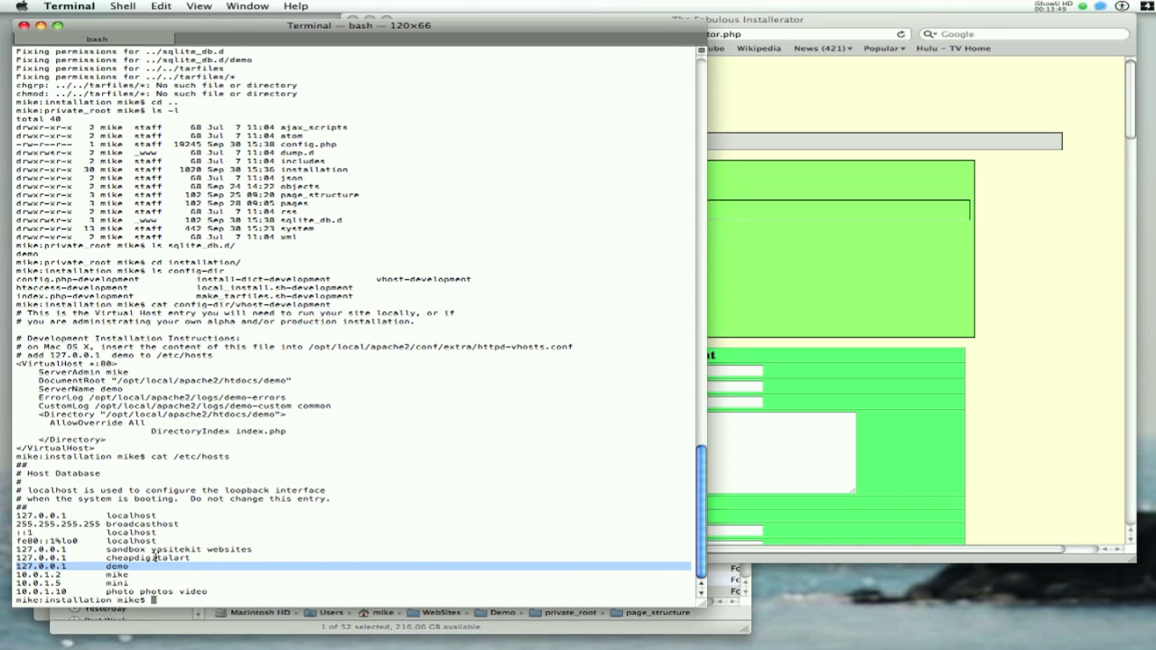
click(848, 114)
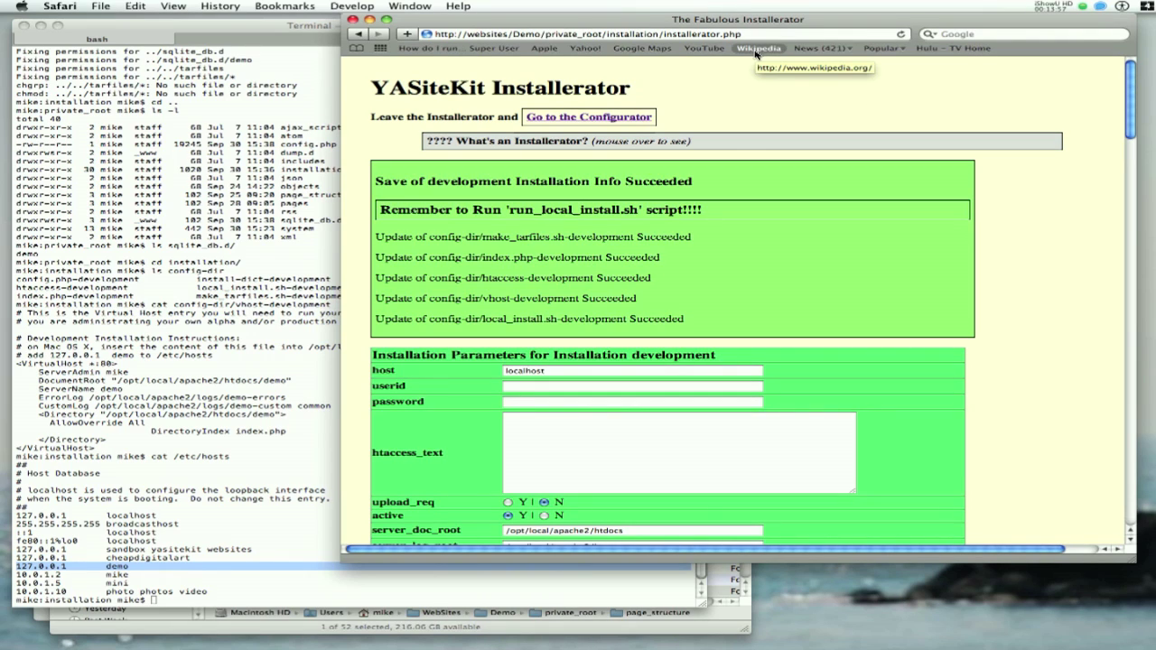
key(super+t)
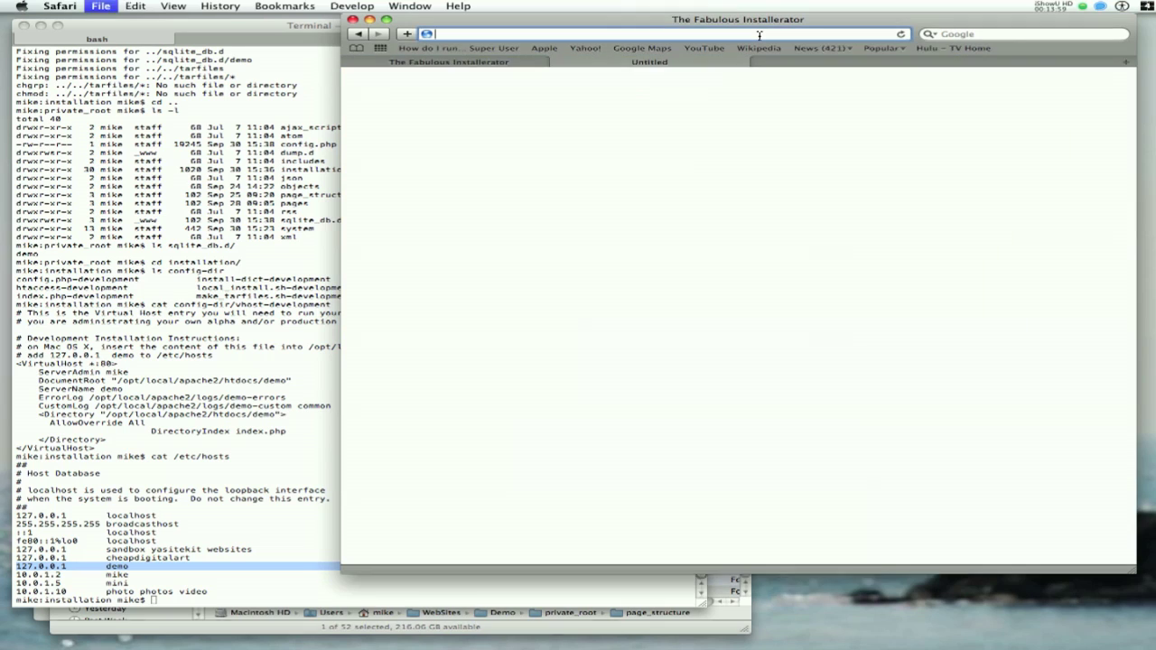
text(h)
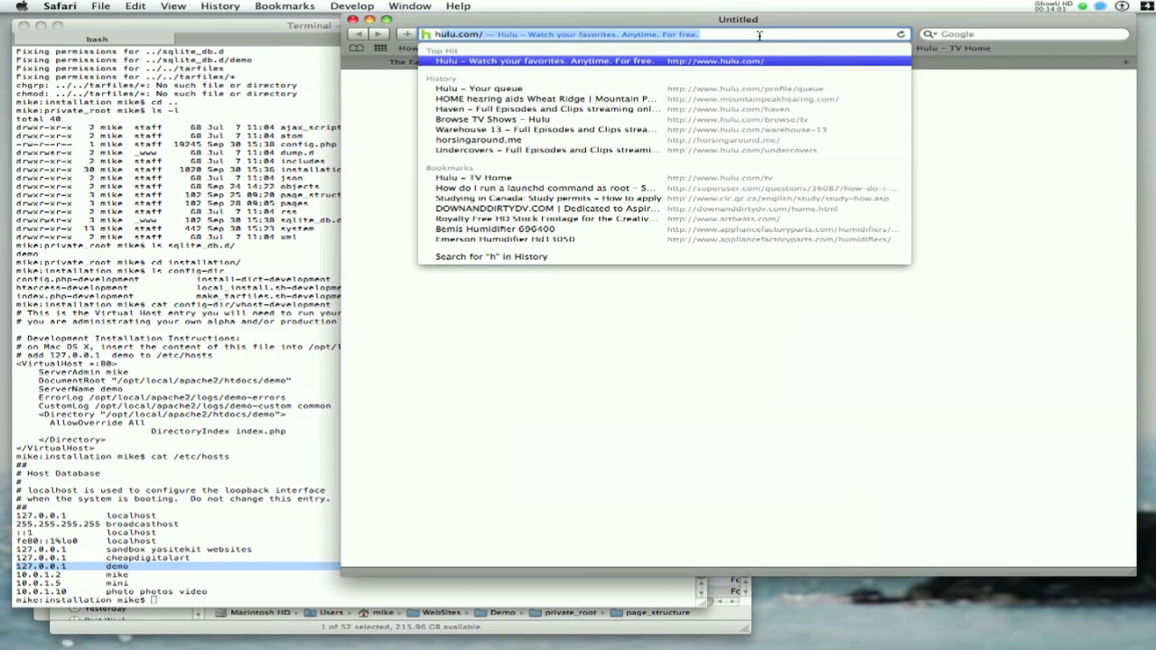
text(ttp://demo/)
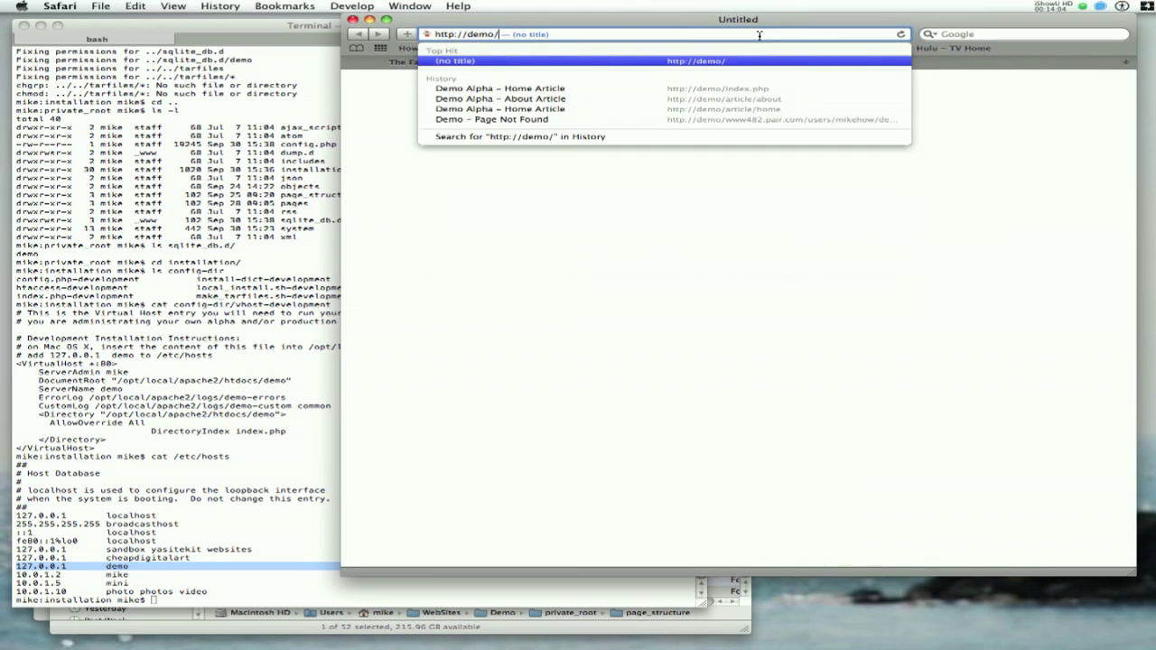
key(Return)
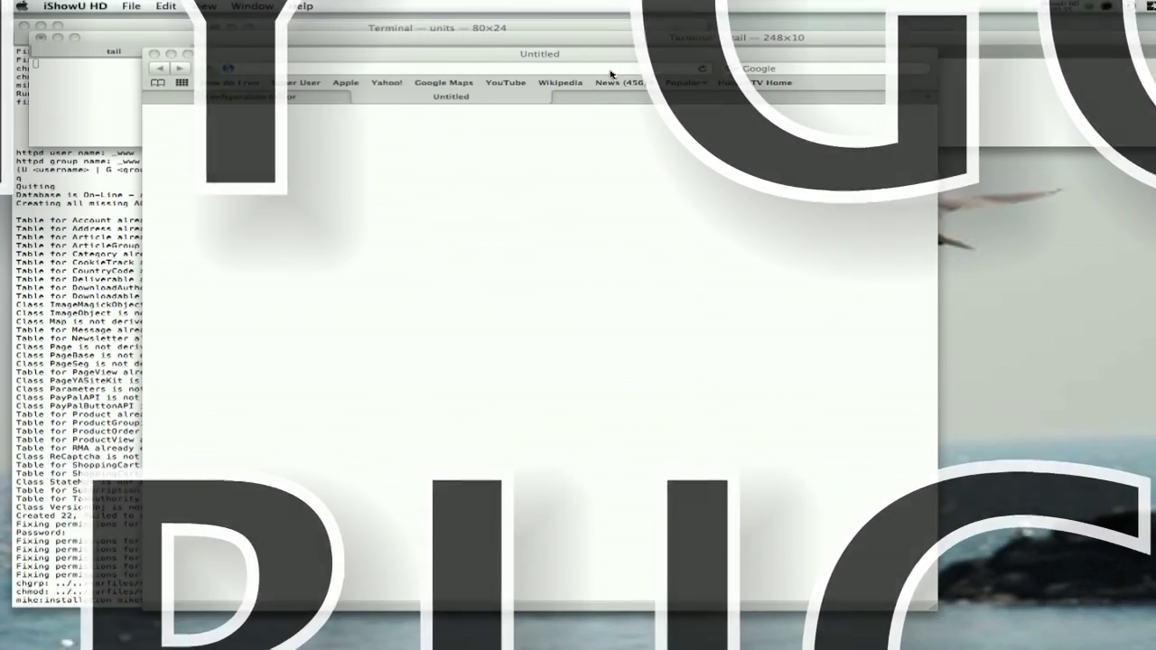
click(610, 74)
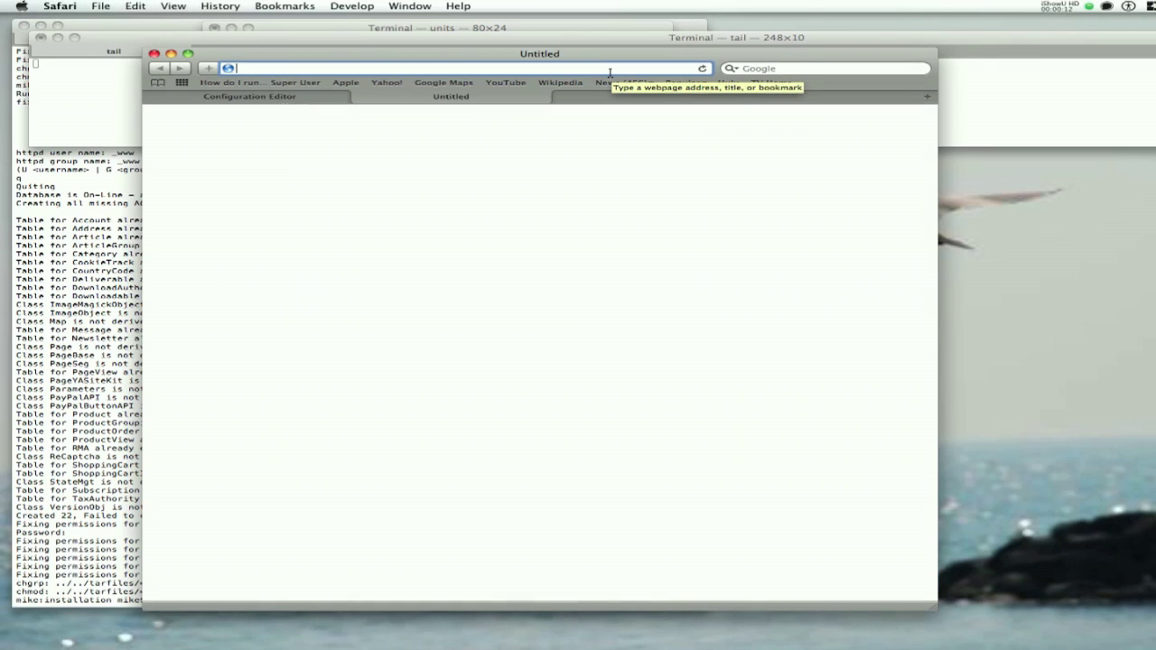
text(http:)
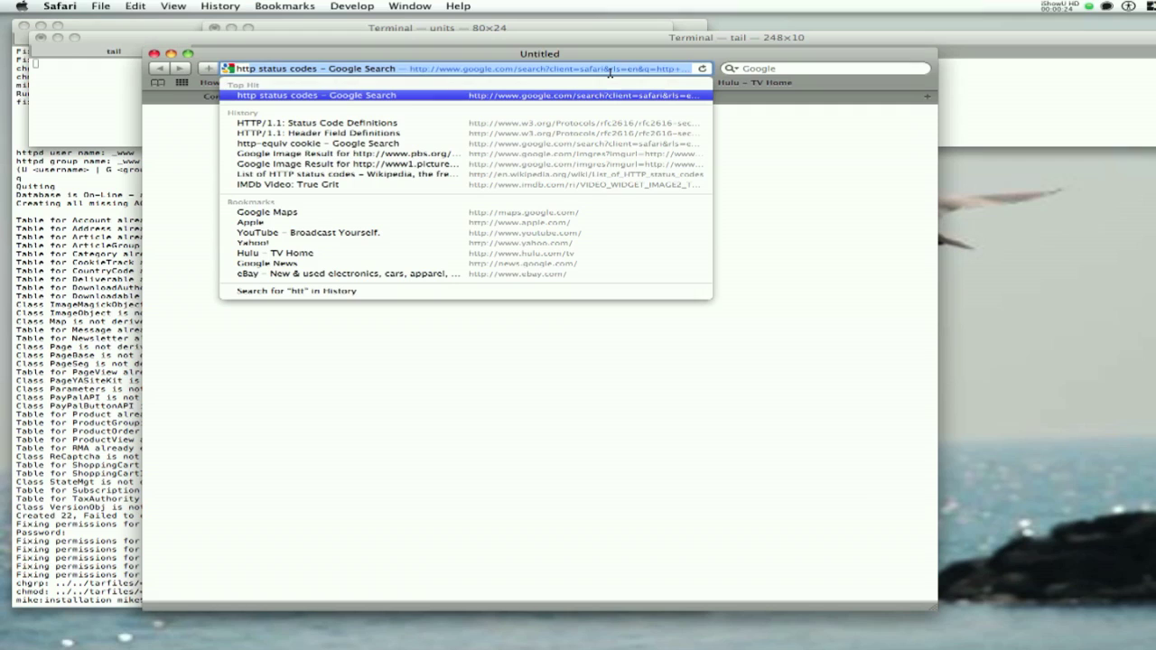
text(//)
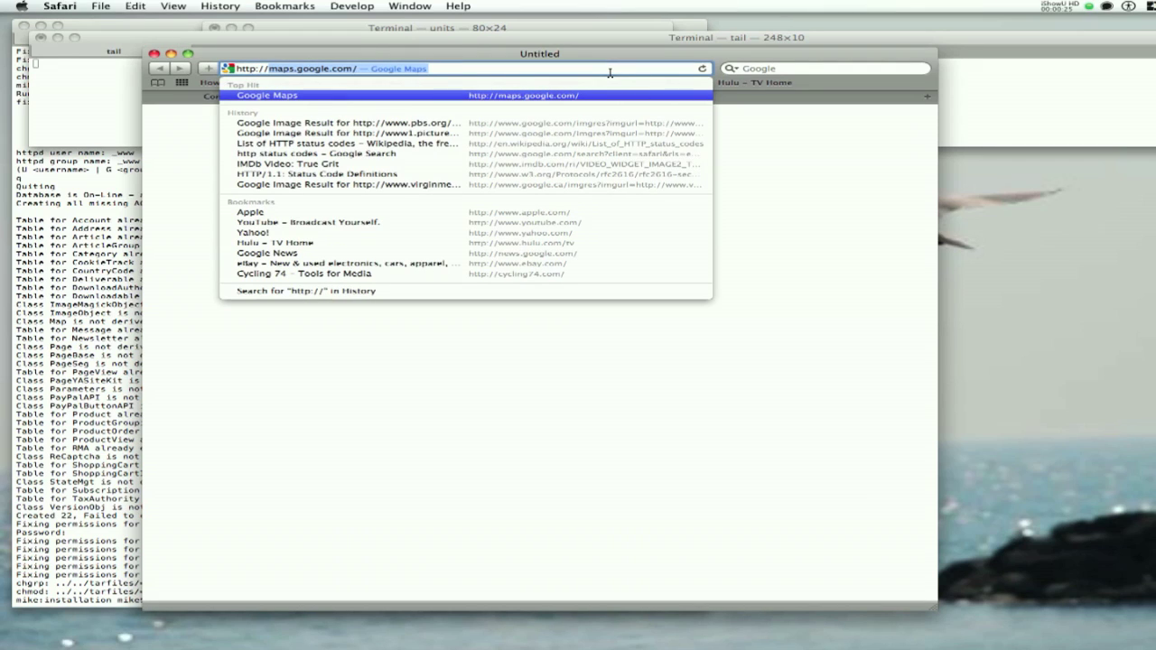
text(demo/)
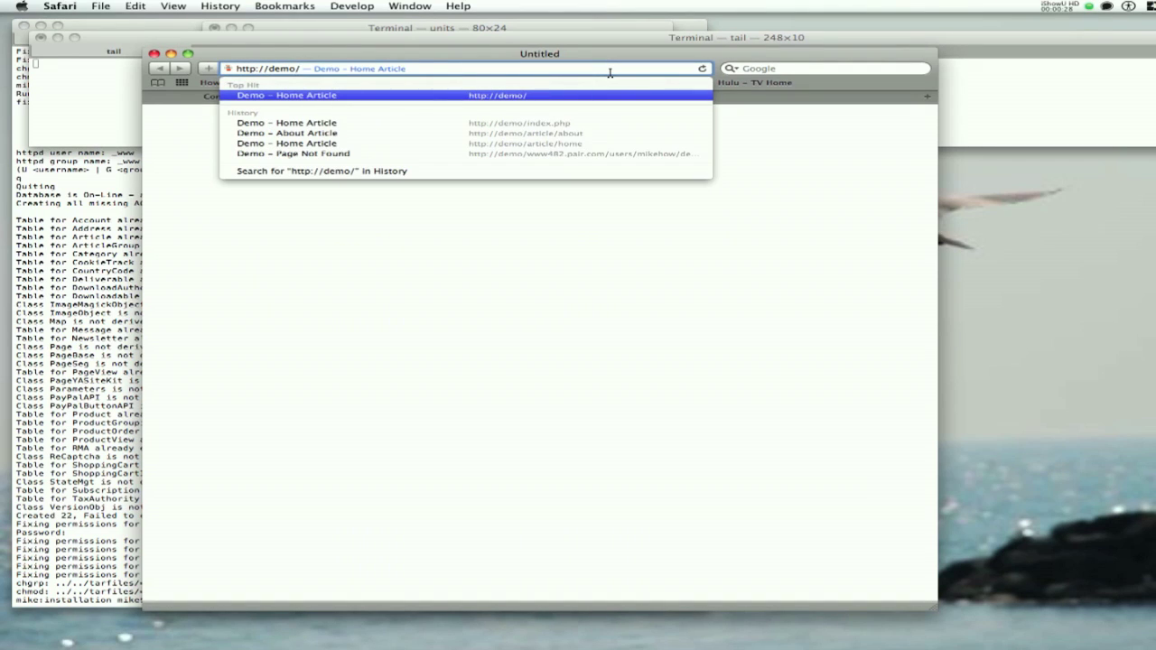
key(Return)
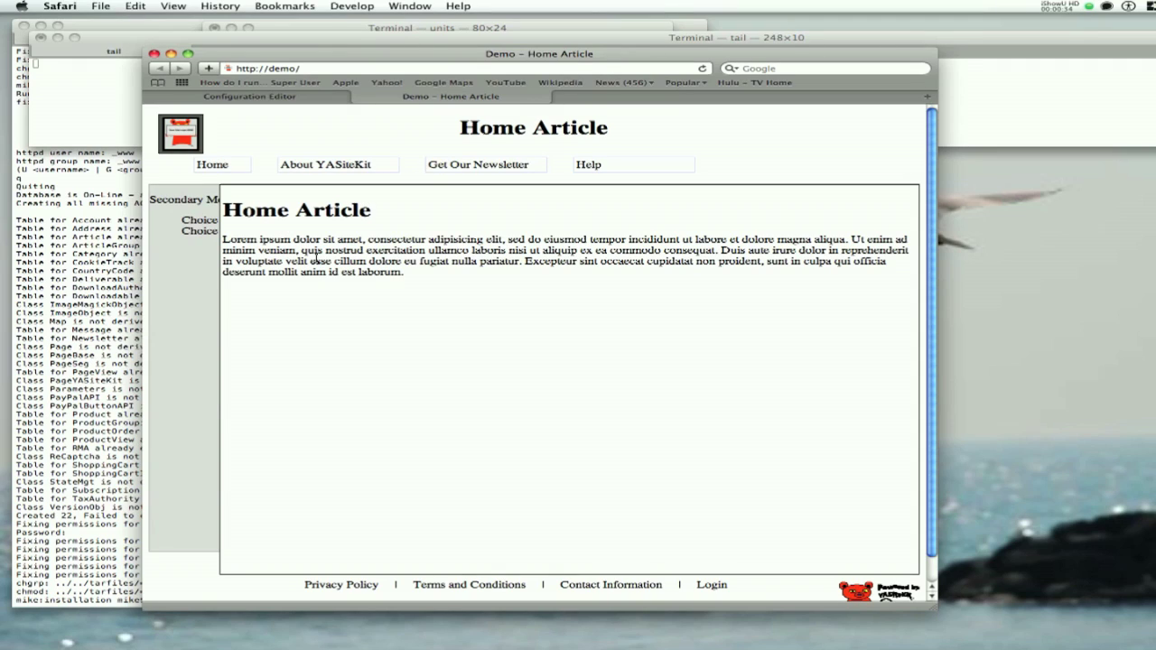
Visit the Home, About YASiteKit and Newsletter pages, then go to the footer Login page
mouse_move(206, 261)
click(213, 165)
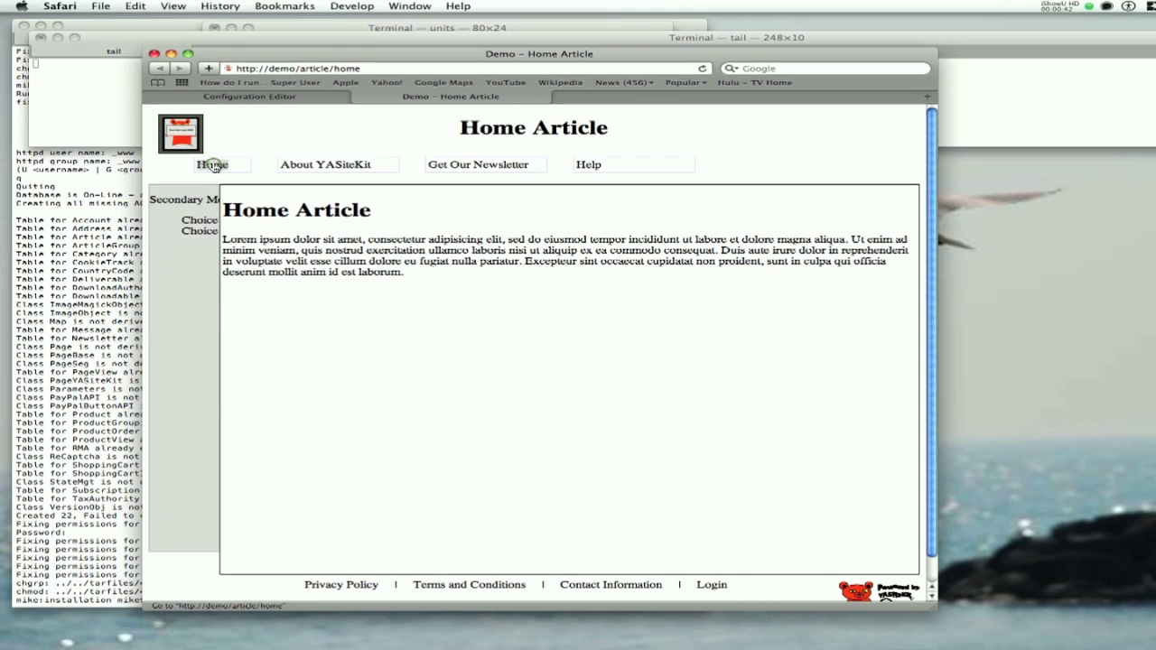
click(326, 166)
click(478, 165)
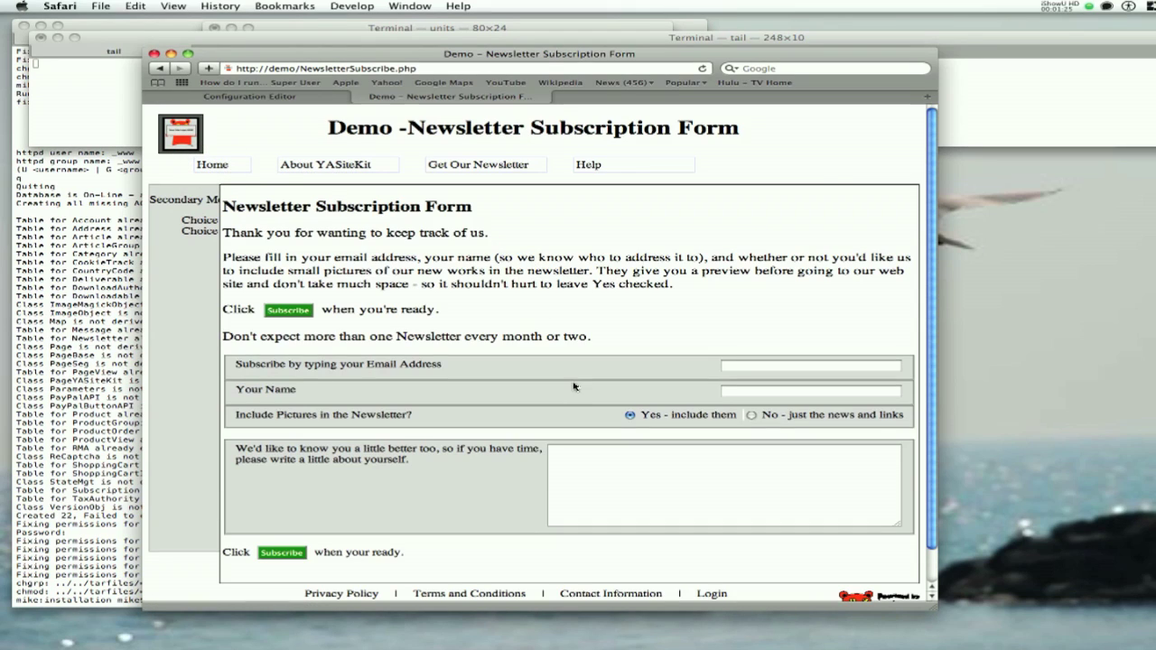
click(710, 595)
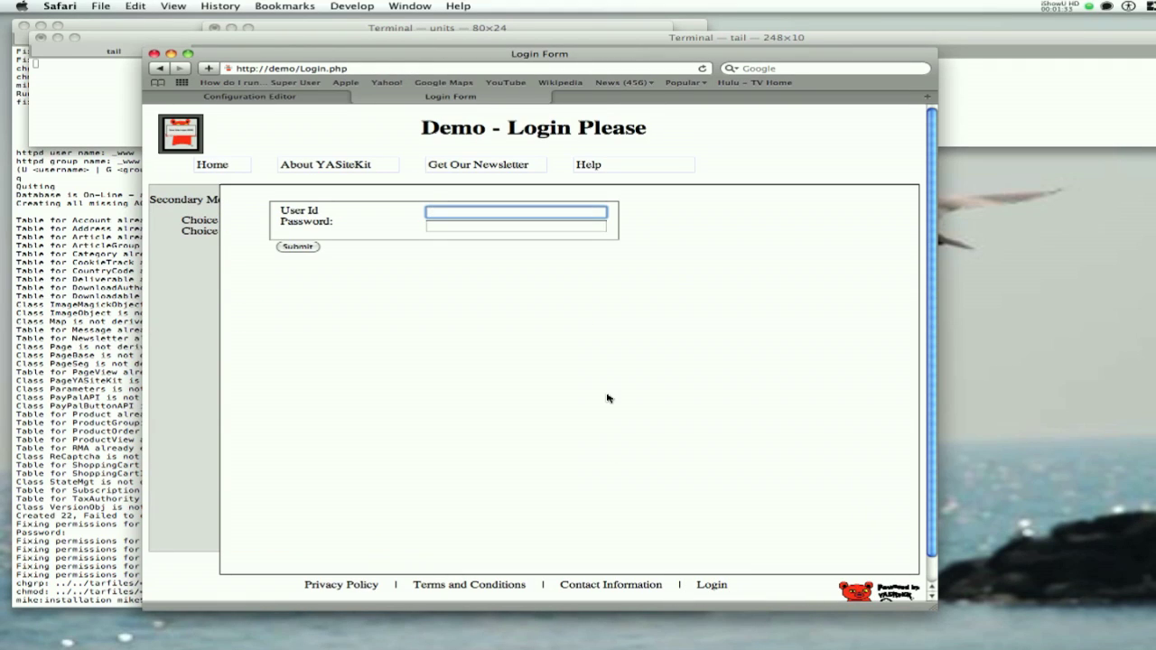
Log in as the administrator with the admin user id and password
text(admin)
key(Tab)
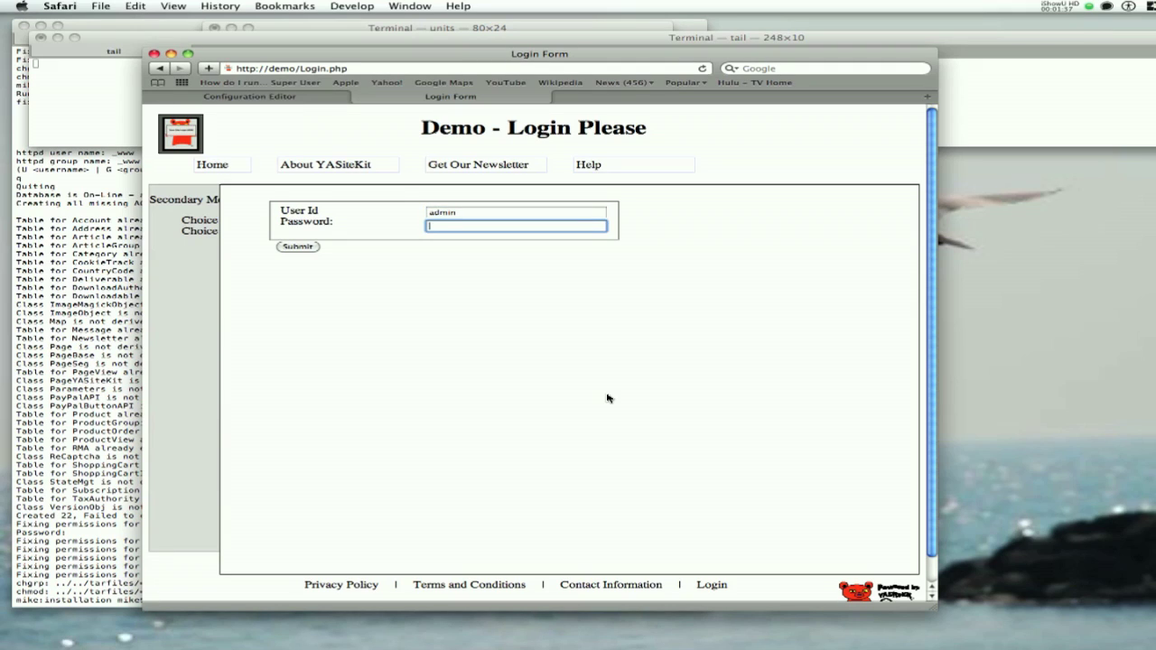
key(Return)
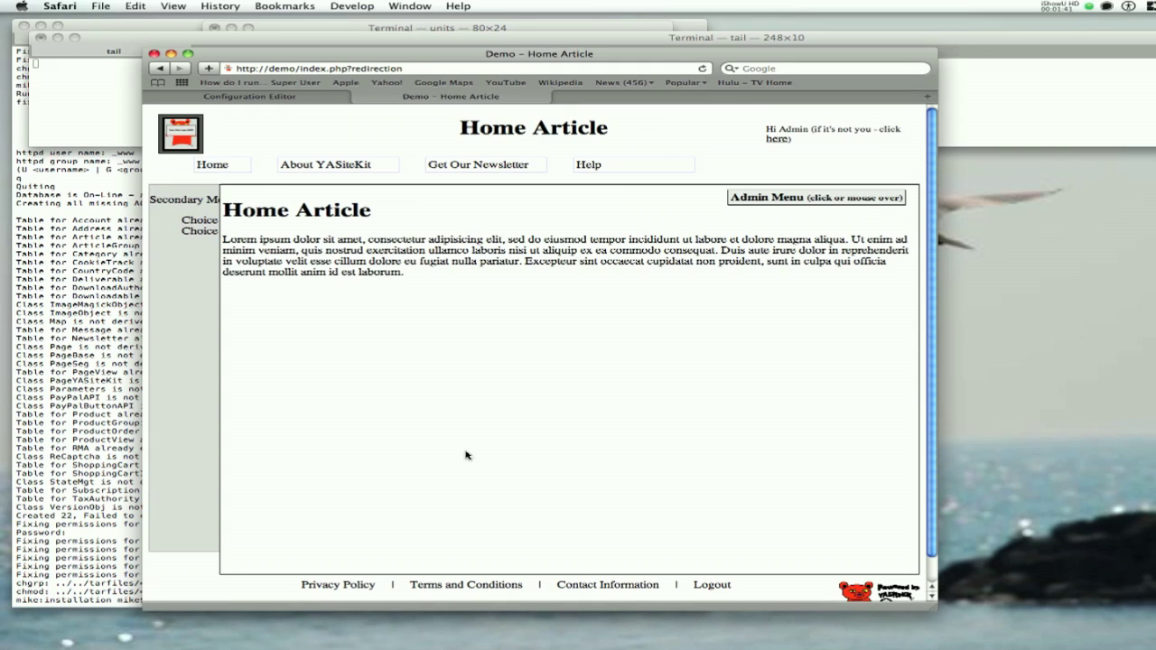
Choose Manage Account from the Admin Menu and pick New for a blank account form
mouse_move(757, 201)
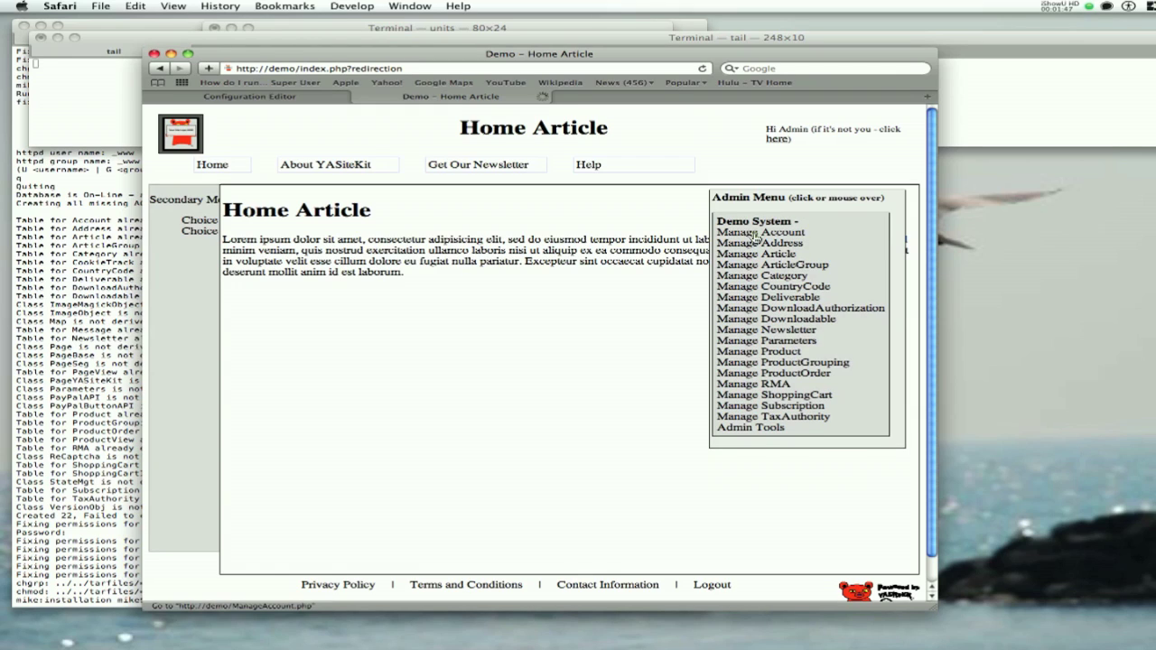
click(756, 237)
click(299, 205)
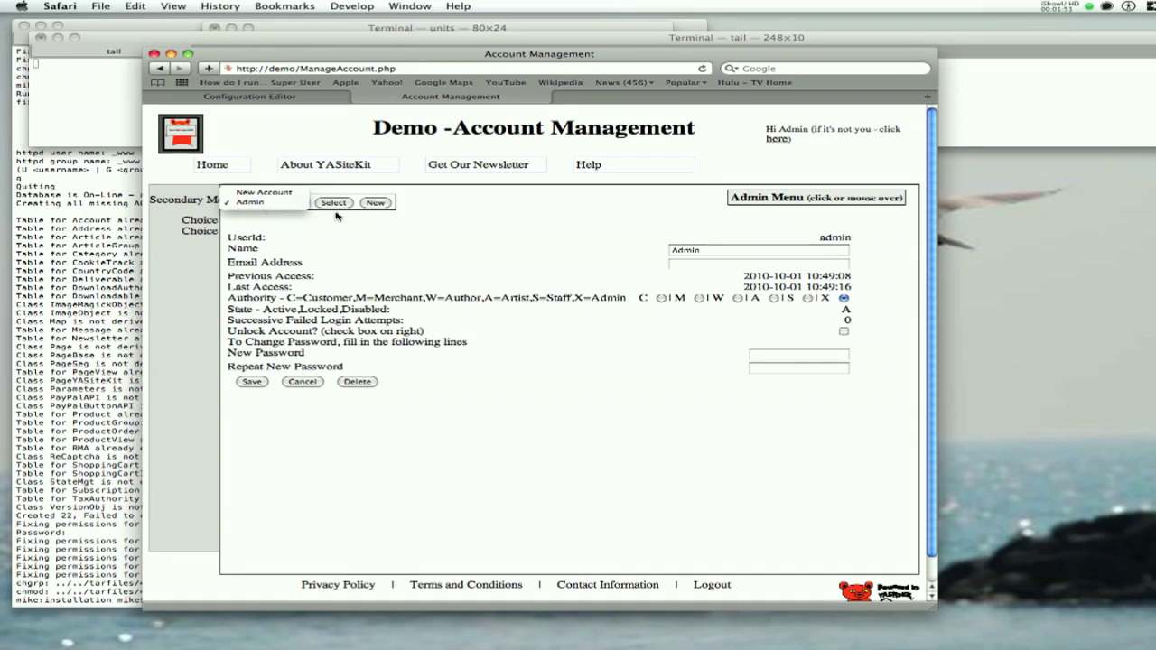
click(375, 205)
click(375, 205)
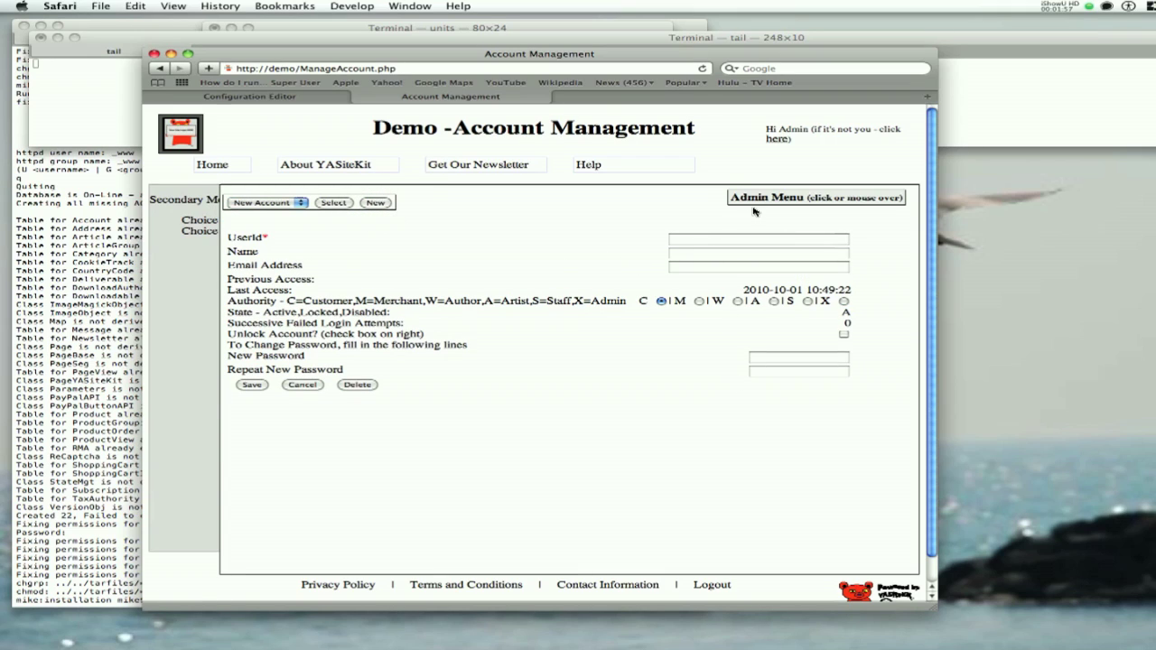
mouse_move(756, 210)
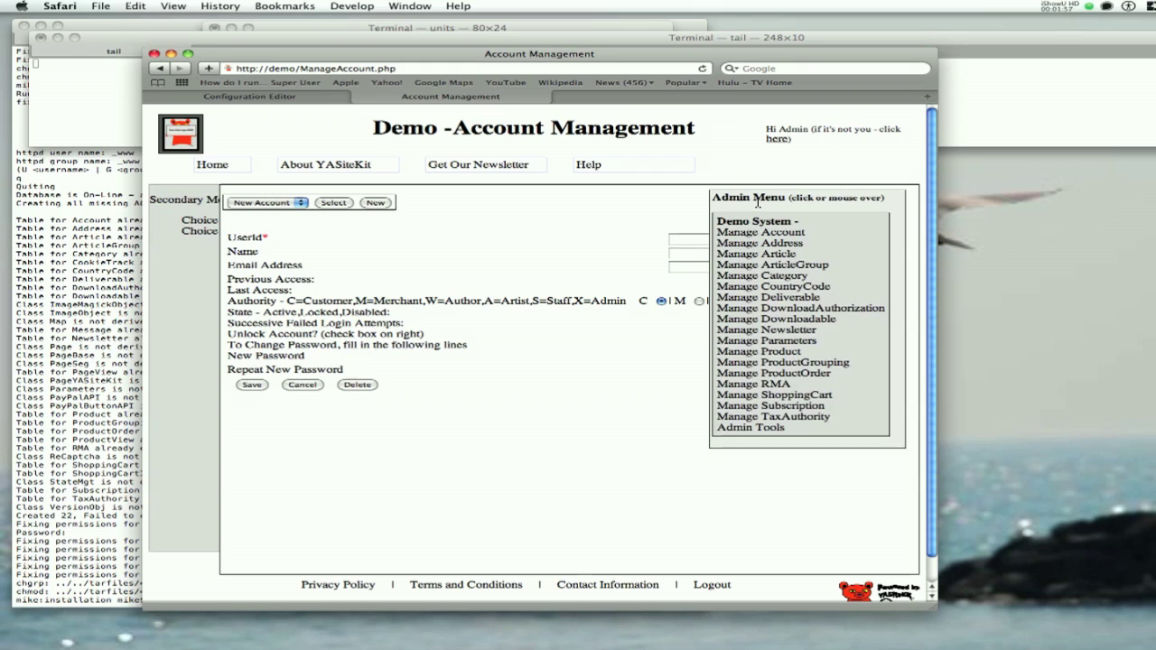
Load the Infrastructure / Home Article into Article Management for editing
click(760, 254)
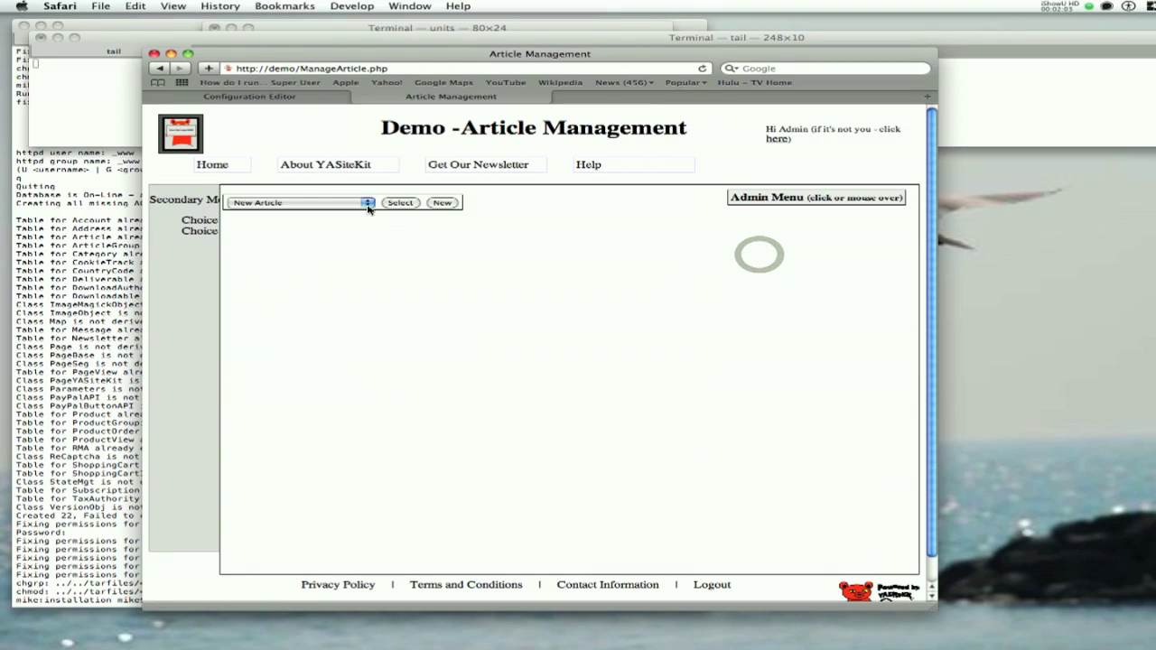
click(368, 204)
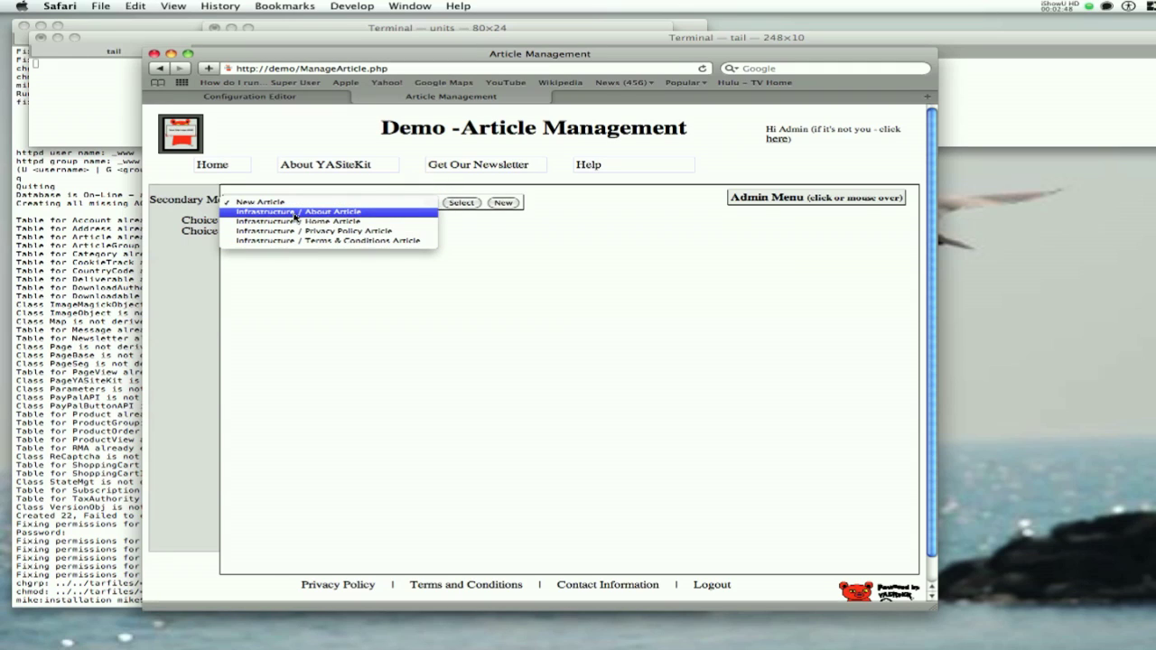
click(294, 222)
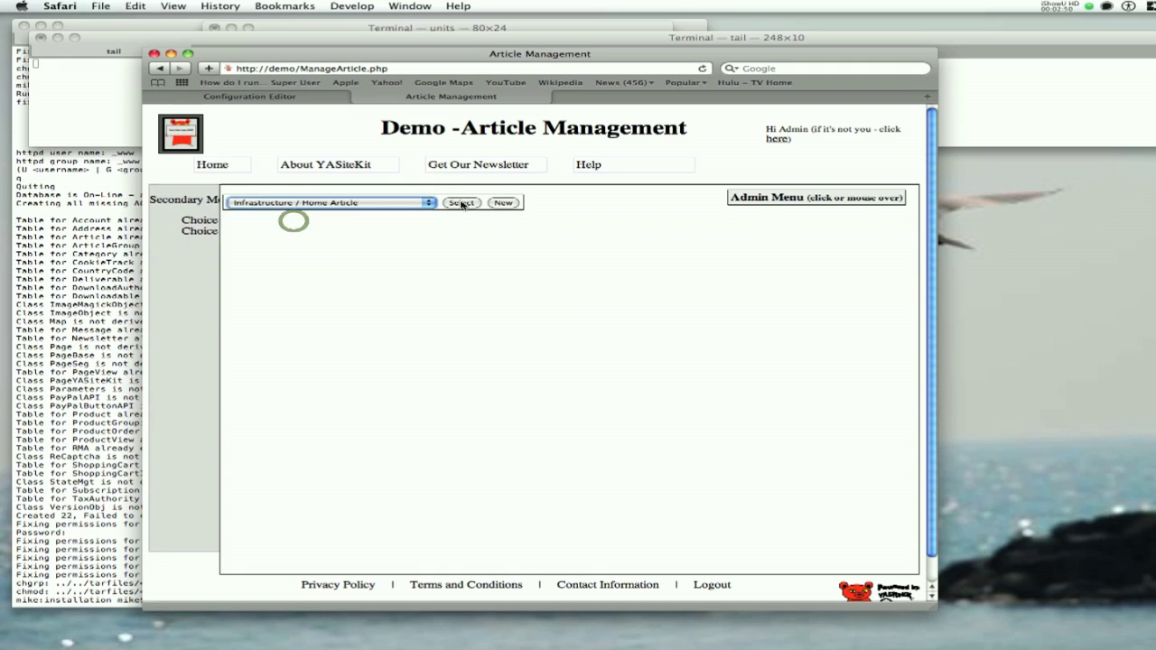
click(466, 204)
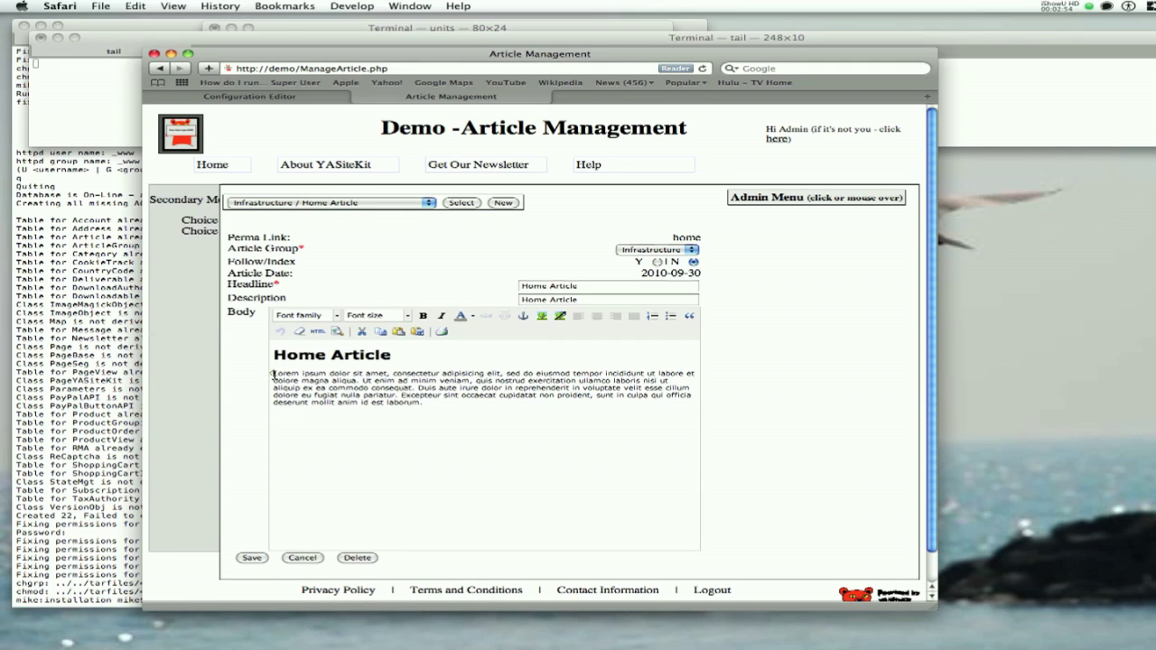
Change the Home Article body to 'This is my New Home Page', save, and view Home
drag(273, 373, 463, 401)
text(This is my New)
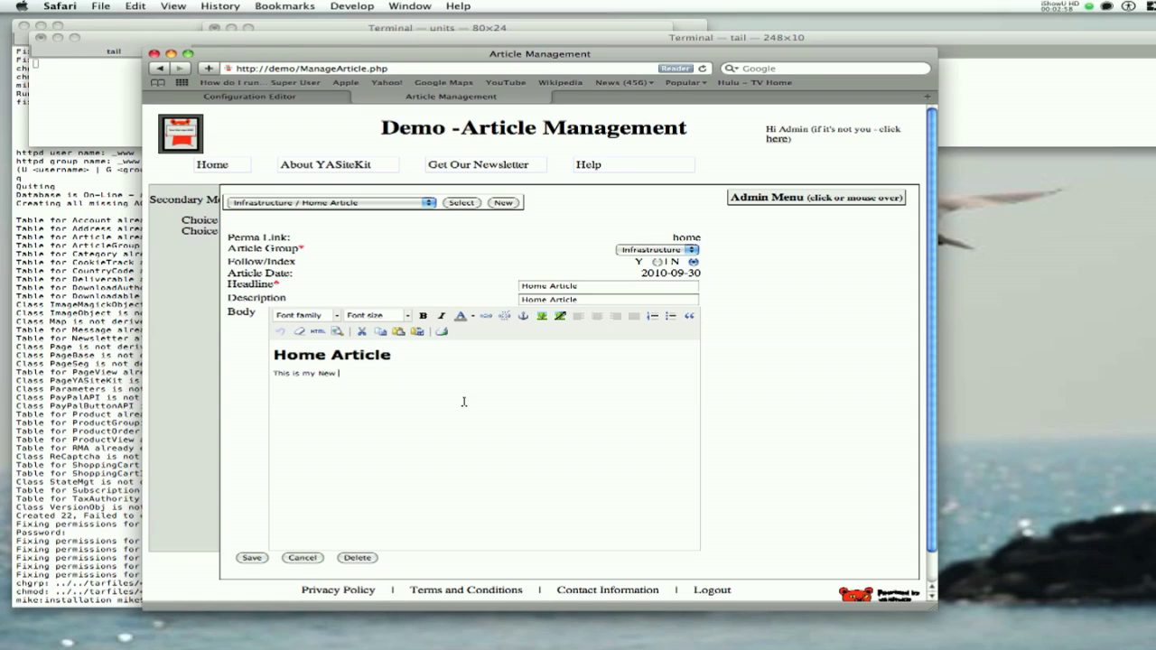
text( Home Page)
click(251, 558)
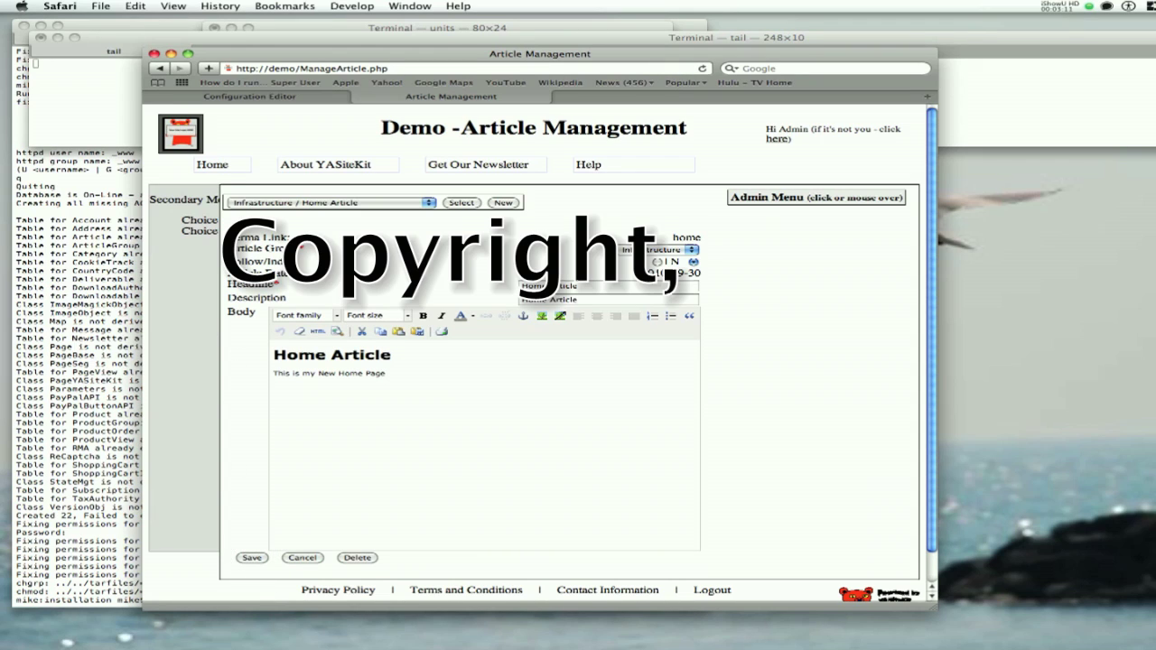
click(213, 166)
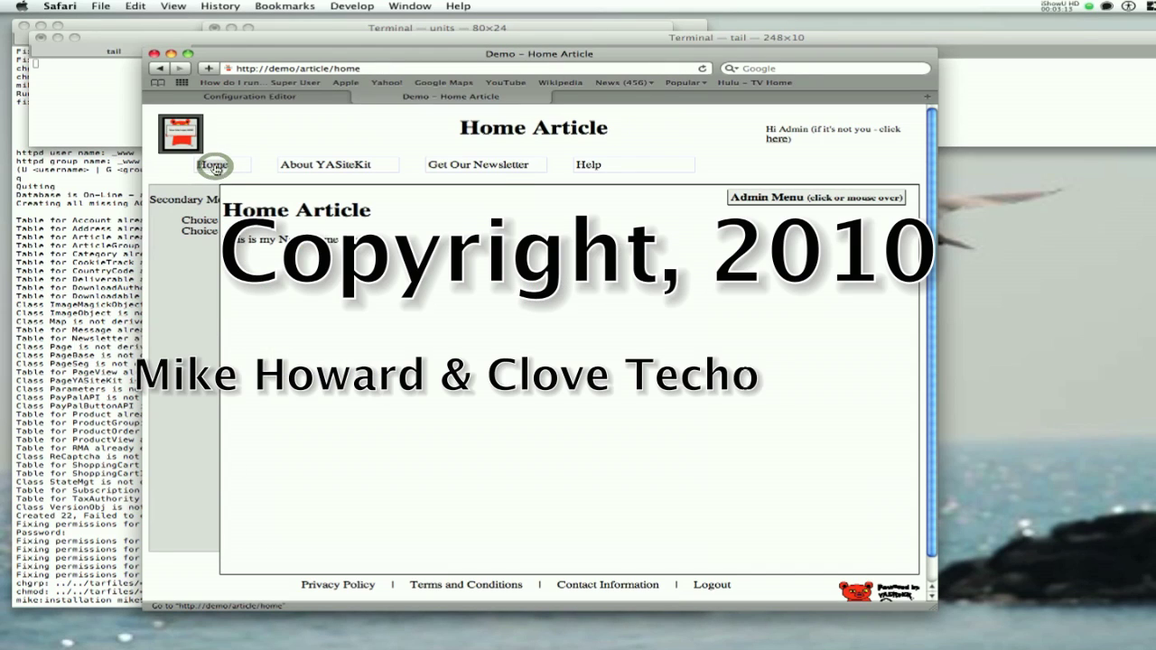